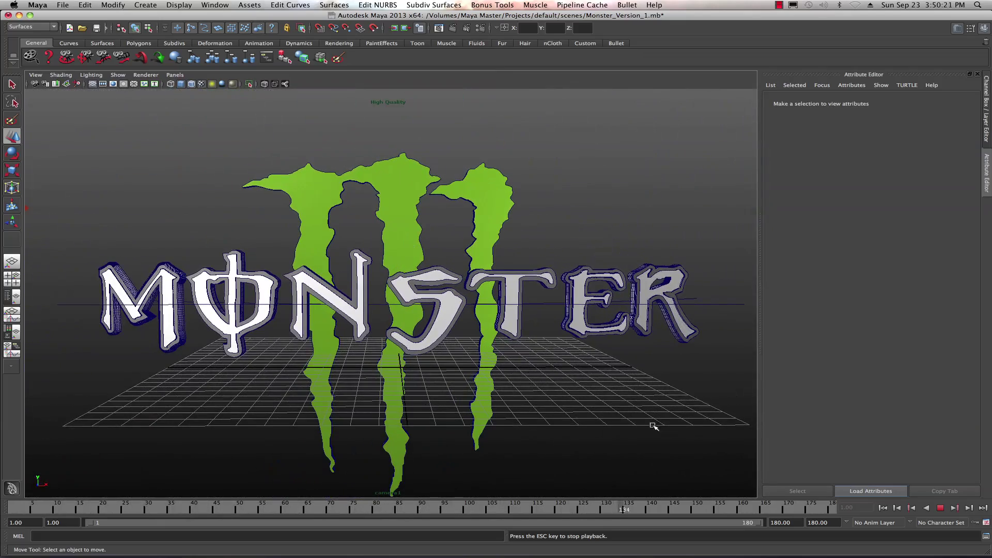
Stop the animation playback and switch the viewport from camera1 to the persp camera.
click(941, 508)
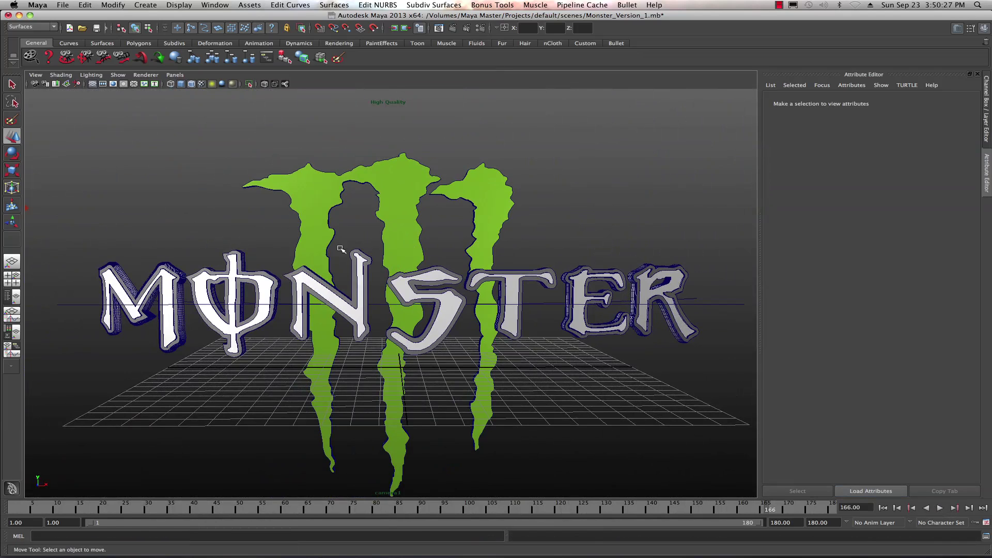
click(179, 76)
mouse_move(181, 85)
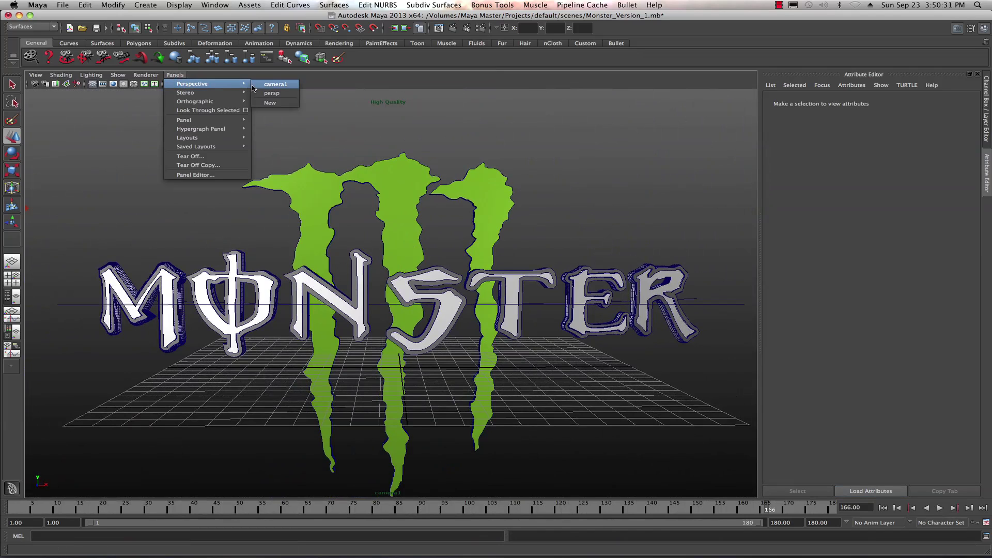
click(268, 93)
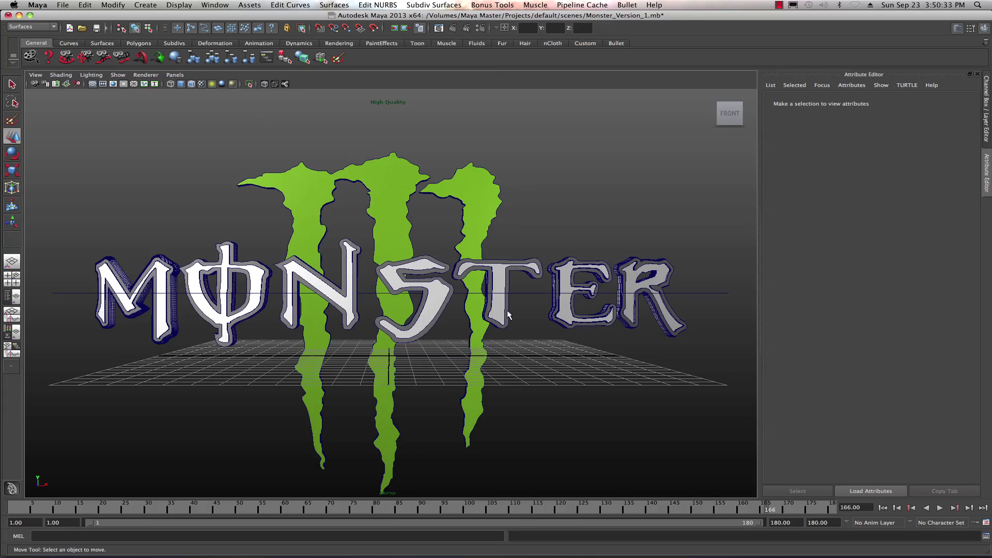
Examine the extruded MONSTER lettering and its bend deformer handle from several angles, selecting each in turn.
alt+drag(487, 298, 560, 297)
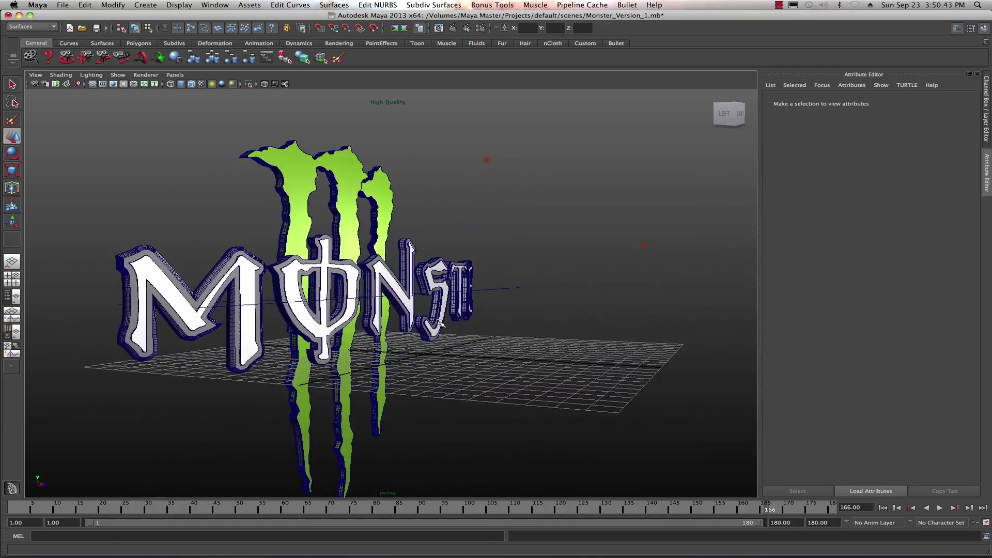
scroll(440, 323, up, 3)
alt+drag(440, 323, 416, 344)
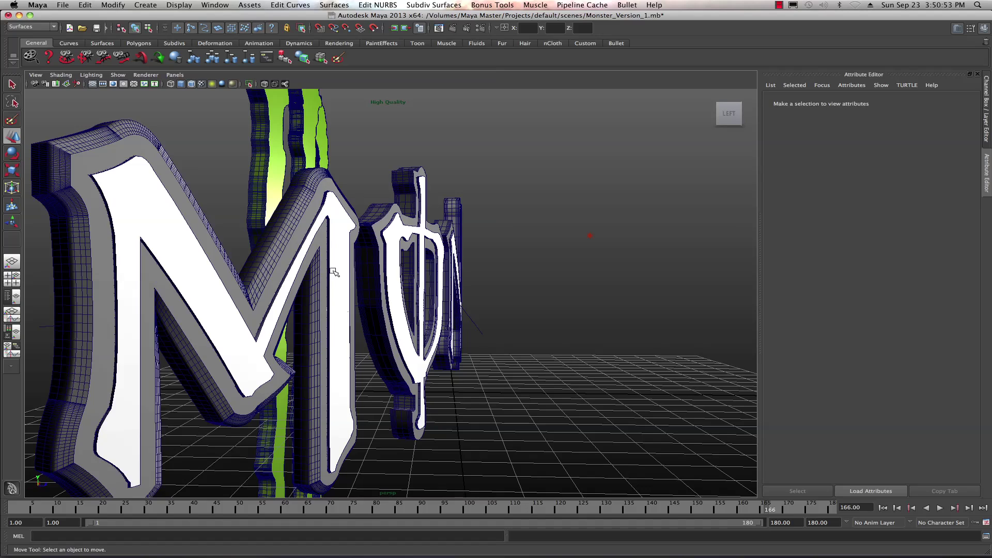
scroll(346, 271, up, 2)
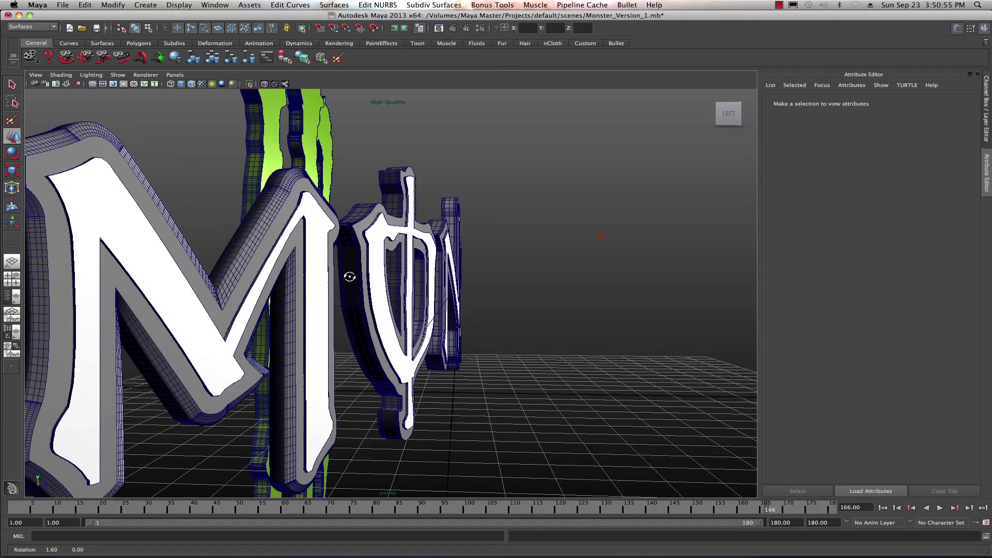
click(288, 195)
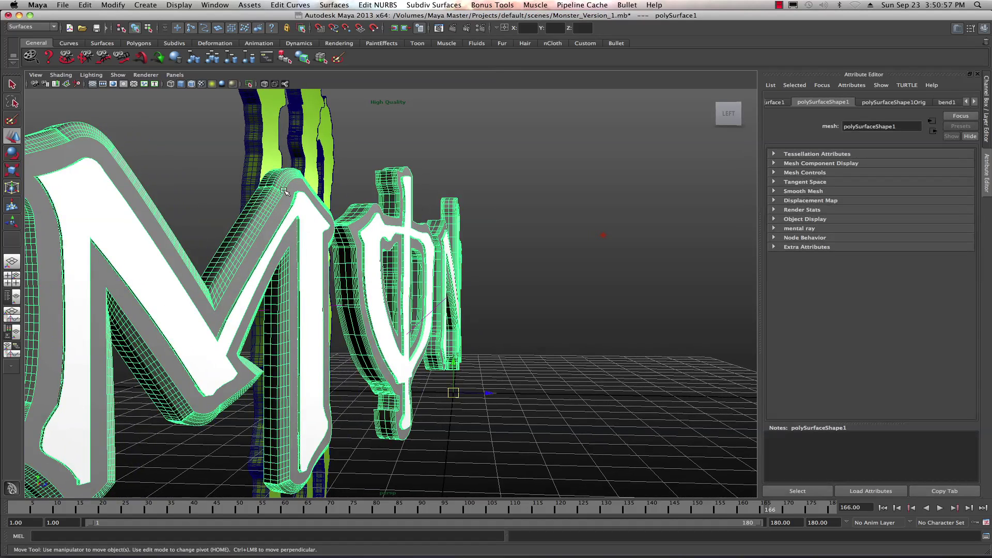
scroll(344, 252, down, 5)
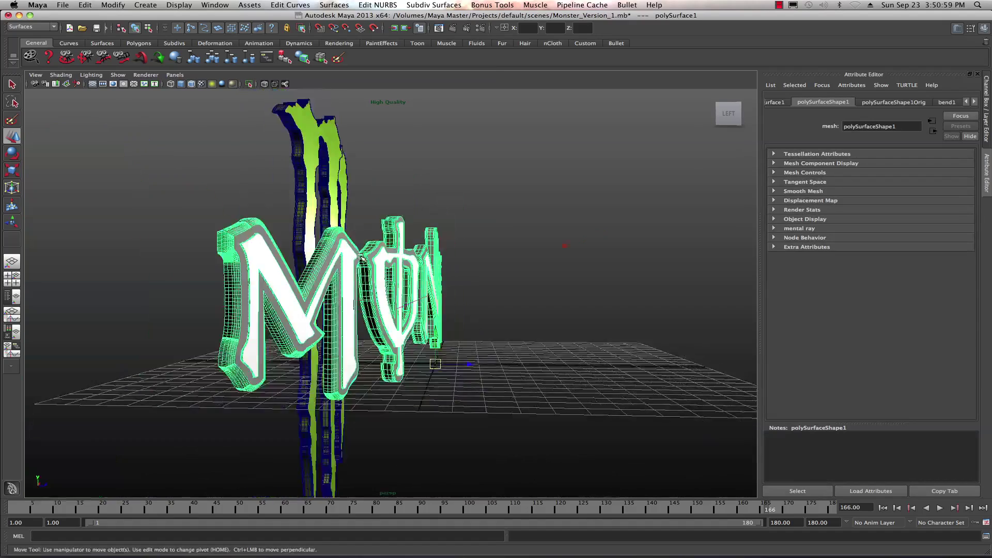
alt+drag(344, 256, 514, 252)
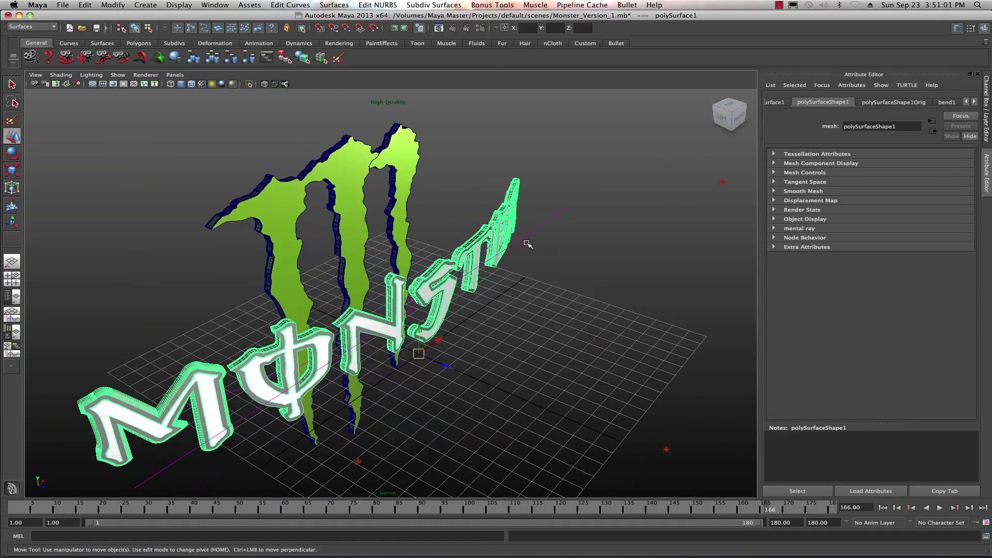
click(561, 212)
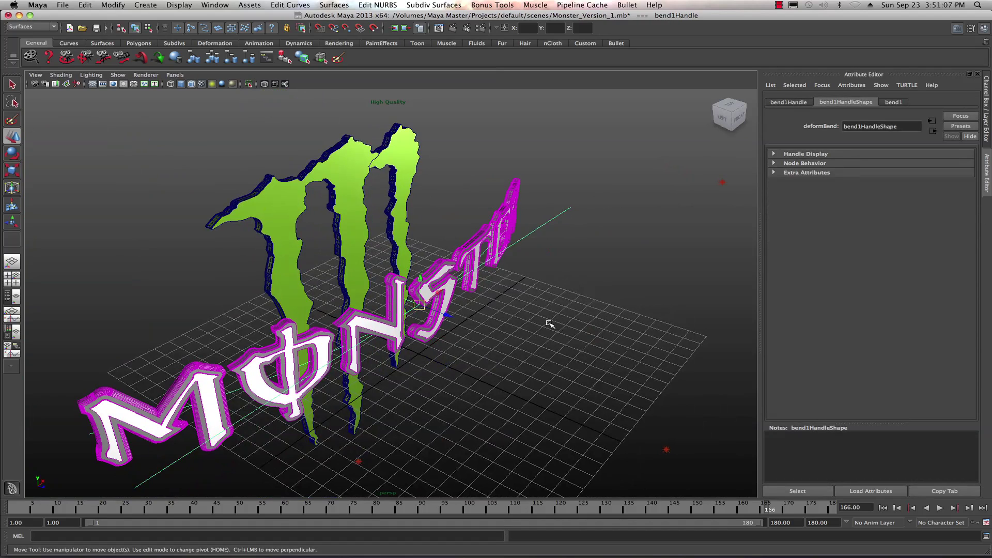
alt+drag(550, 323, 402, 314)
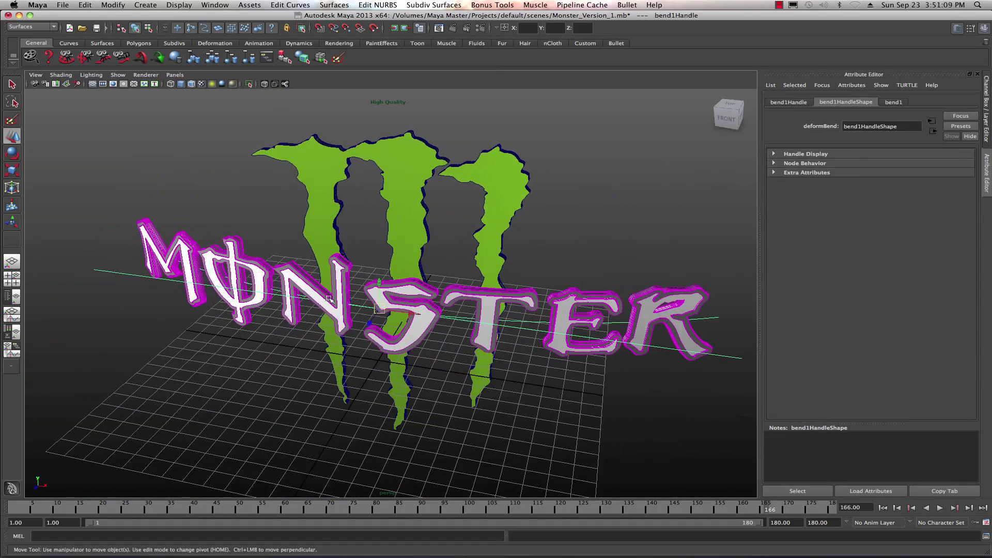
Show the Outliner beside the perspective view and expand the group containing the imported curves.
click(7, 297)
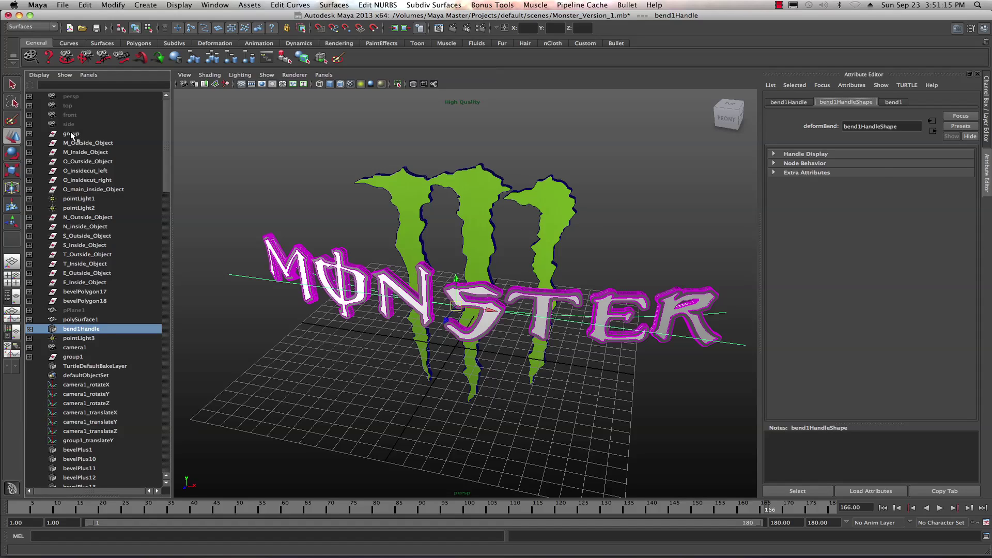
click(71, 134)
click(29, 134)
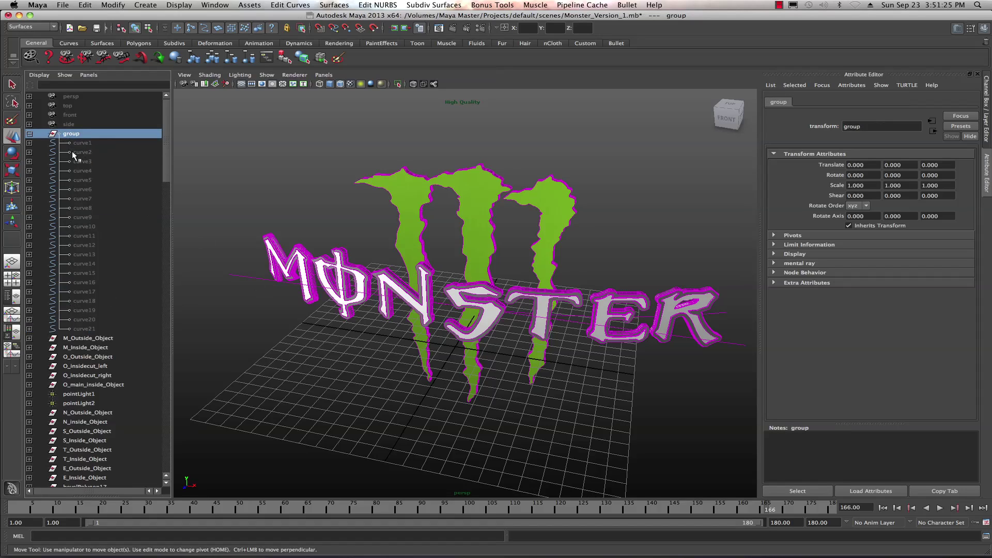
Review the M and O letter parts in the Outliner, from M_Outside_Object to O_main_inside_Object.
click(79, 338)
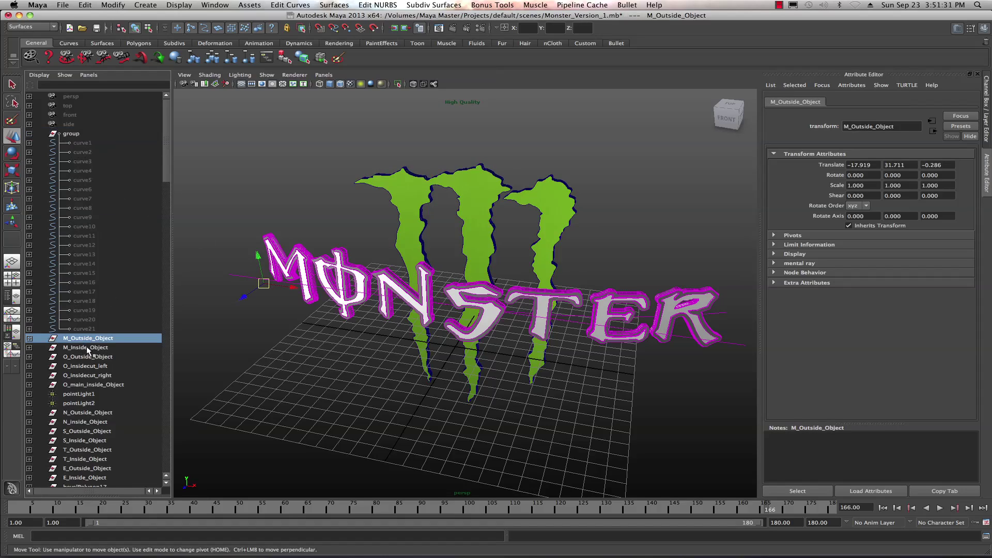
click(87, 348)
click(87, 356)
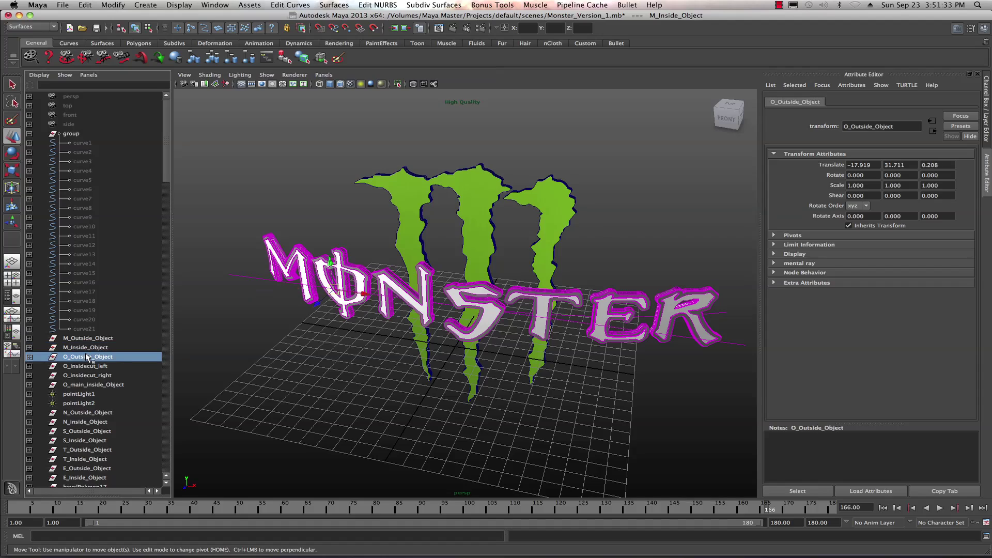
click(85, 367)
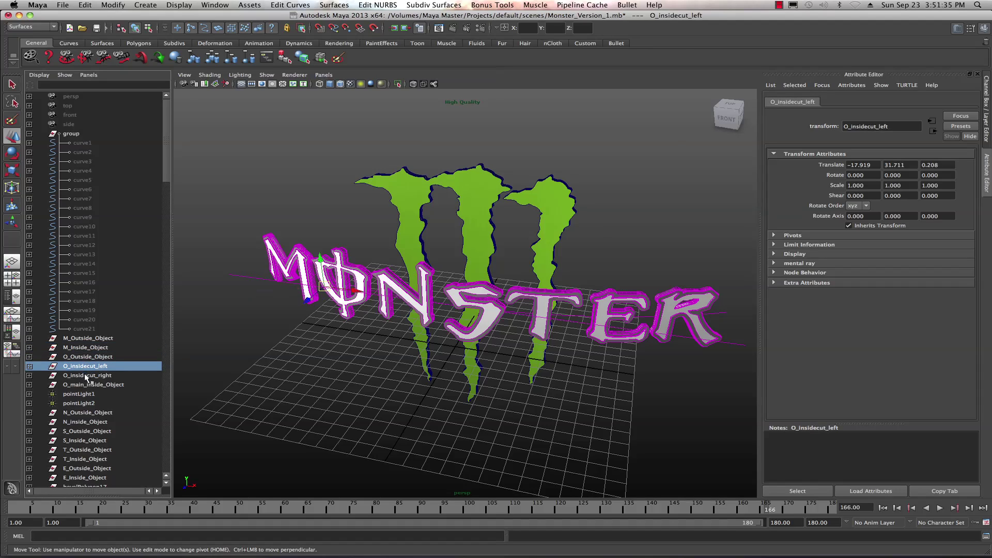
click(86, 375)
scroll(104, 342, down, 3)
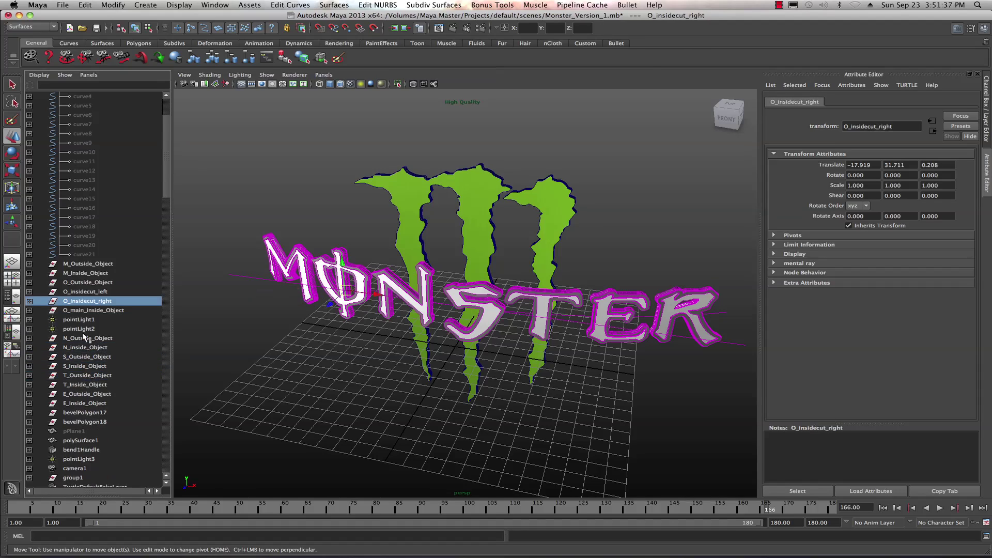
click(80, 312)
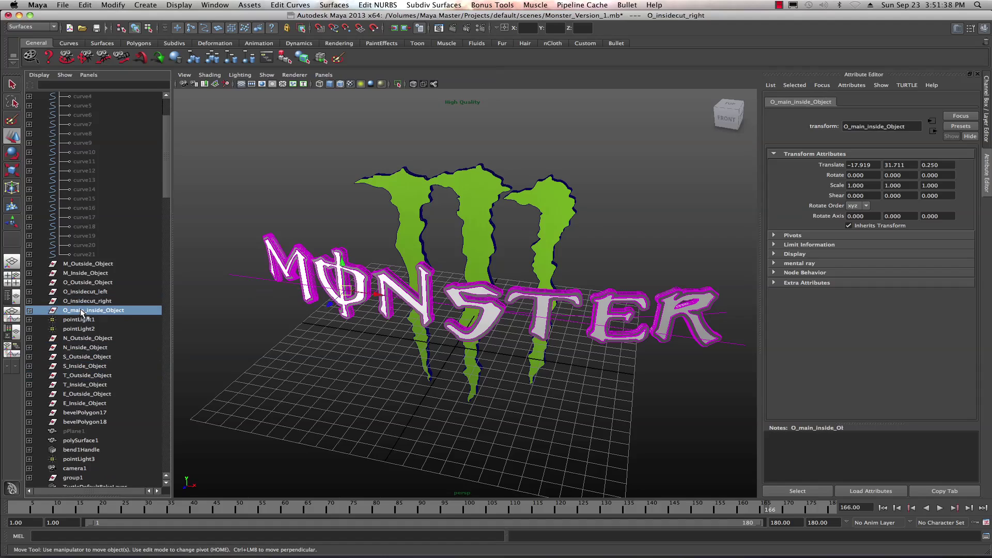
Review the outside and inside objects of the N, S and T letters one after another in the scene.
click(83, 338)
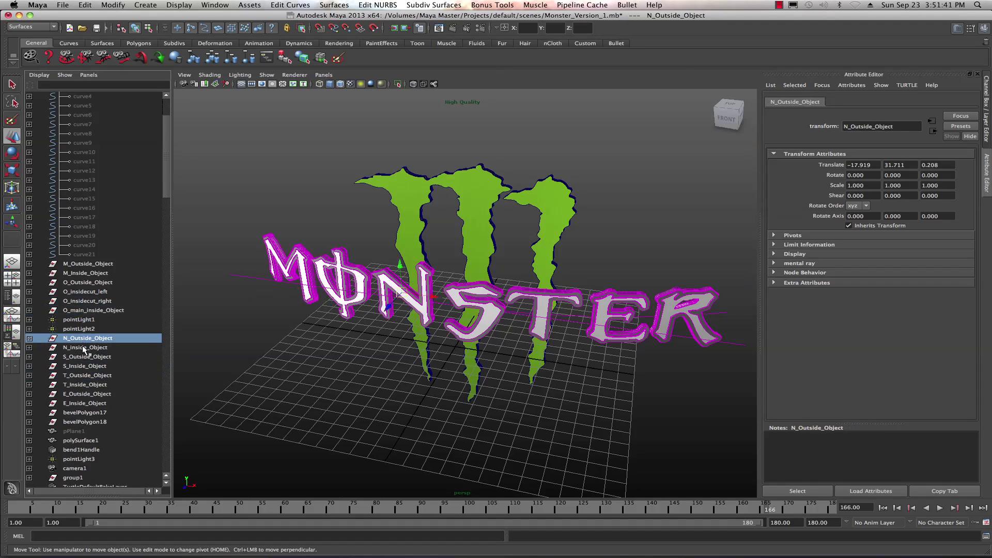
click(82, 347)
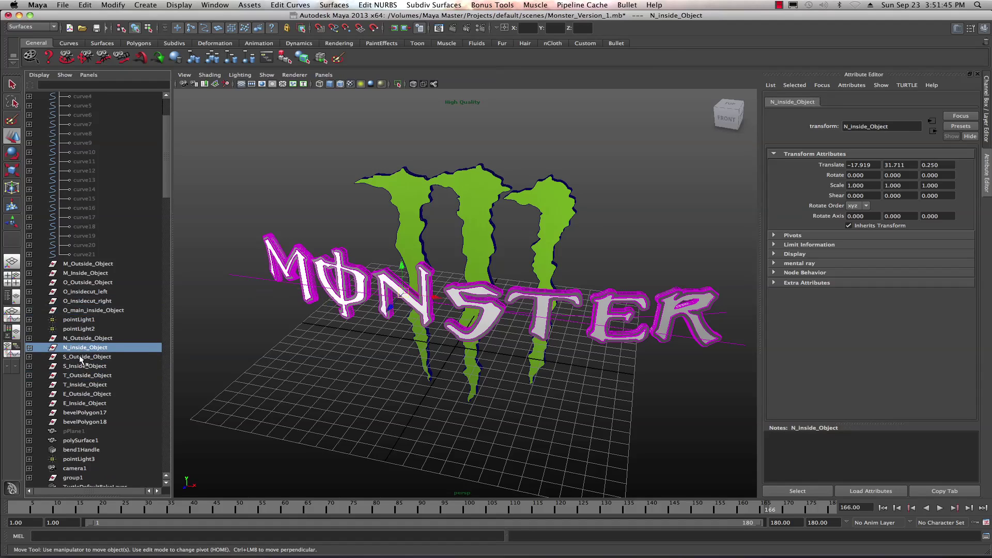
click(81, 358)
click(81, 367)
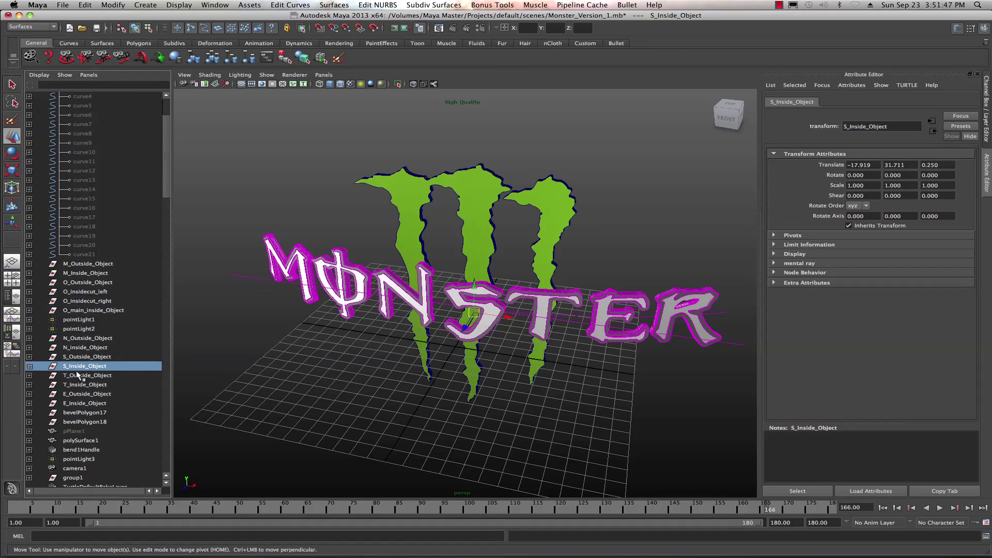
click(79, 376)
click(83, 385)
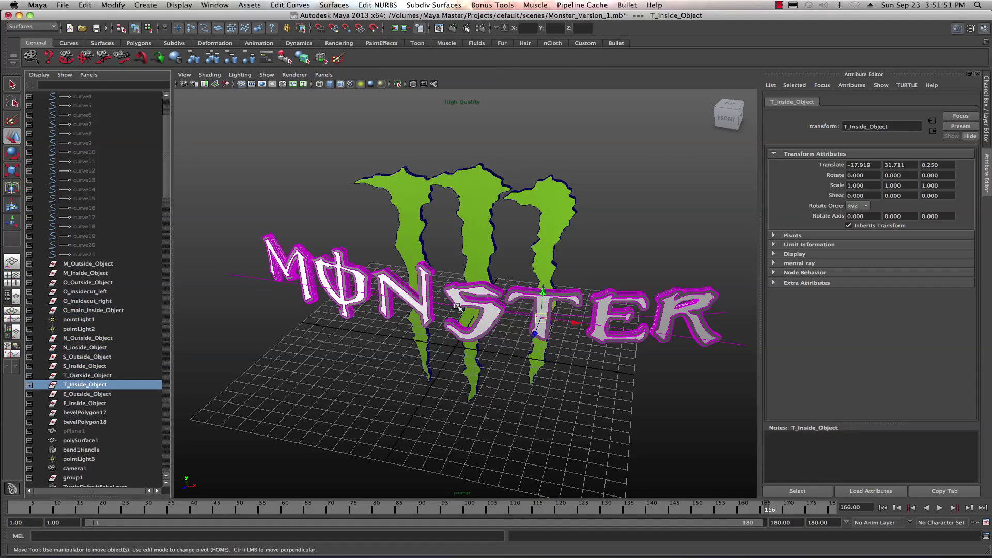
alt+drag(371, 264, 430, 261)
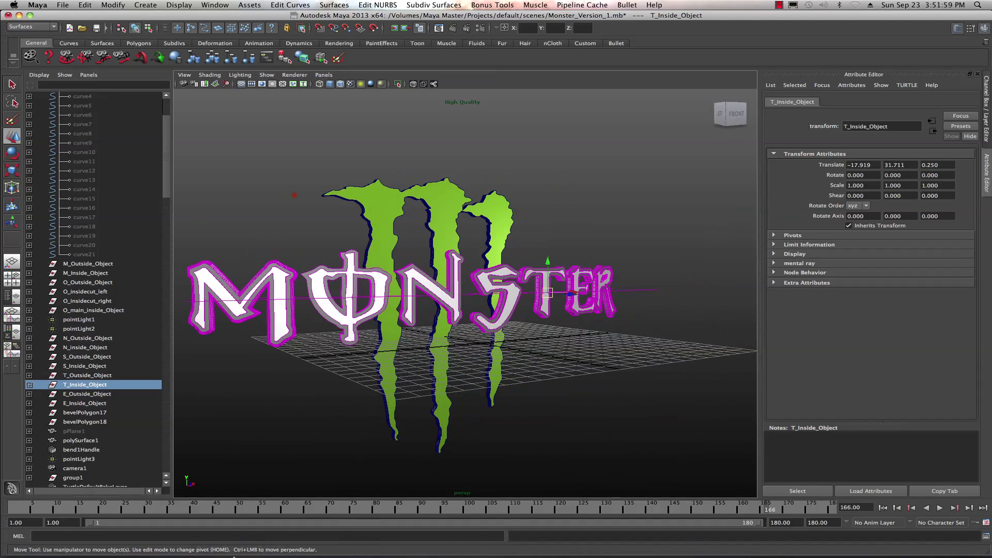
Switch to Illustrator, show the traced outlines on Layer 2 and Layer 3, and hide Layer 1.
click(210, 548)
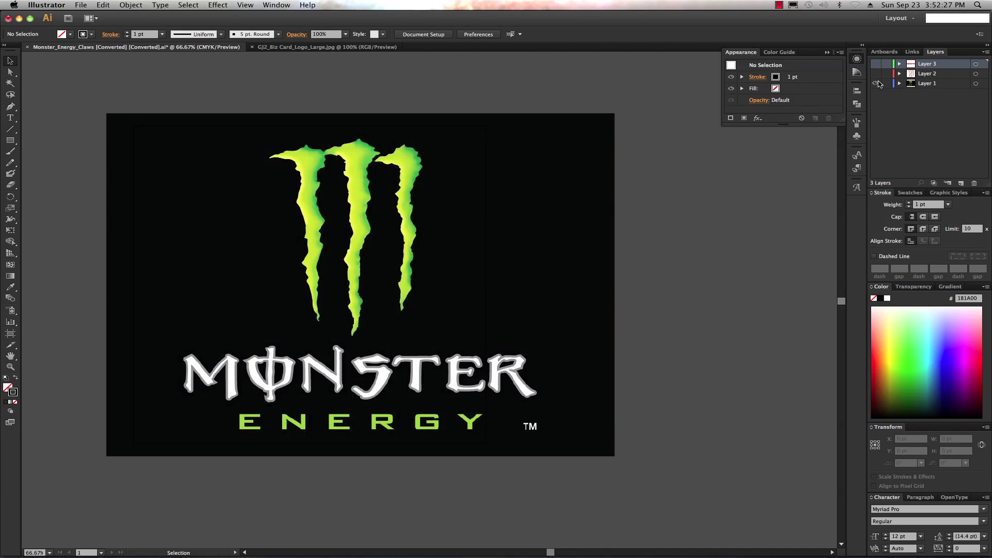
click(875, 63)
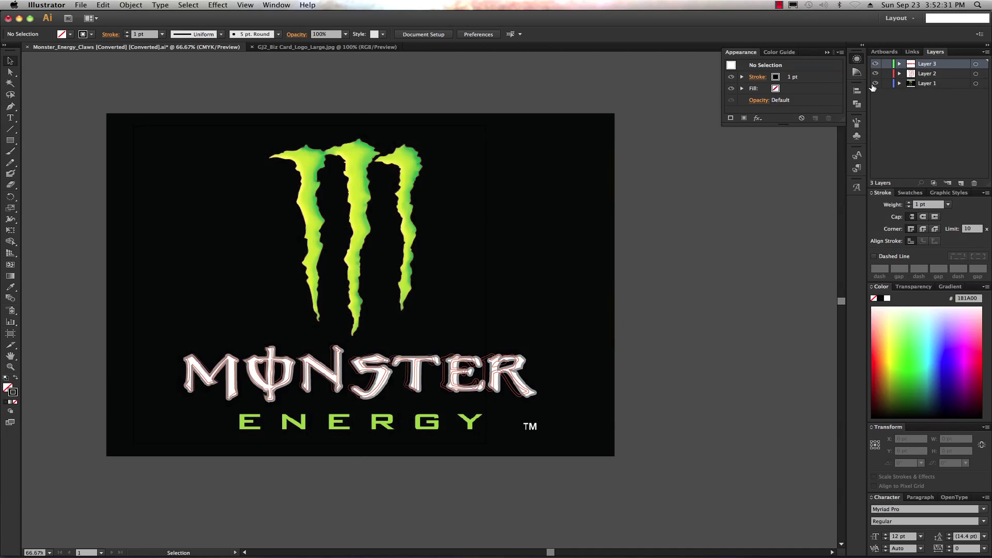
click(875, 83)
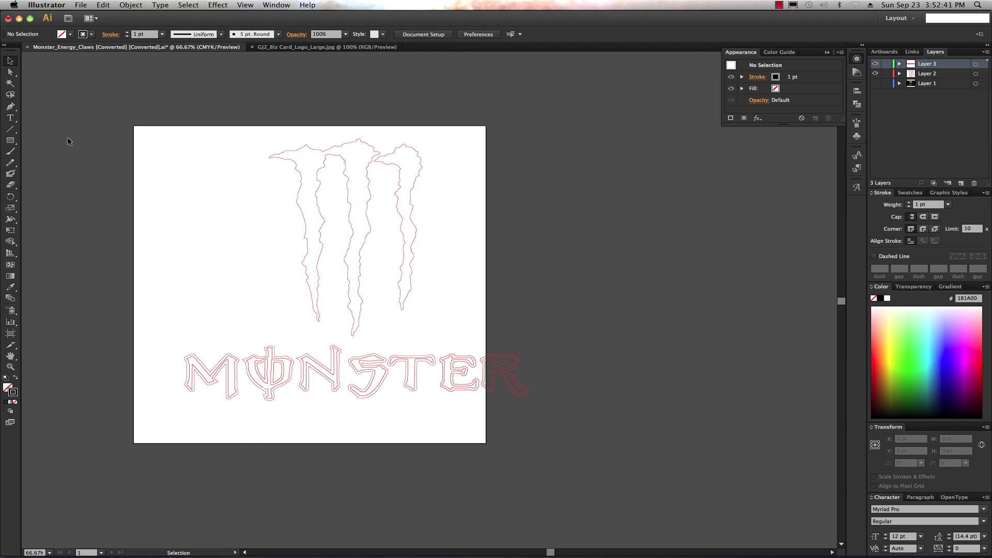
Activate the Pen tool and examine the traced claw and MONSTER letter outlines up close.
click(11, 109)
key(super+equal)
key(super+equal)
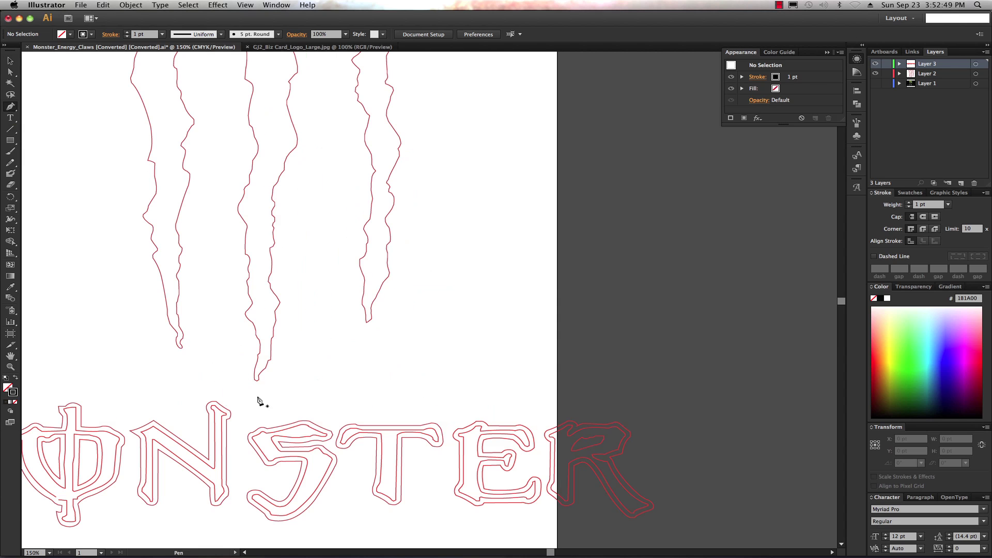
scroll(320, 427, down, 3)
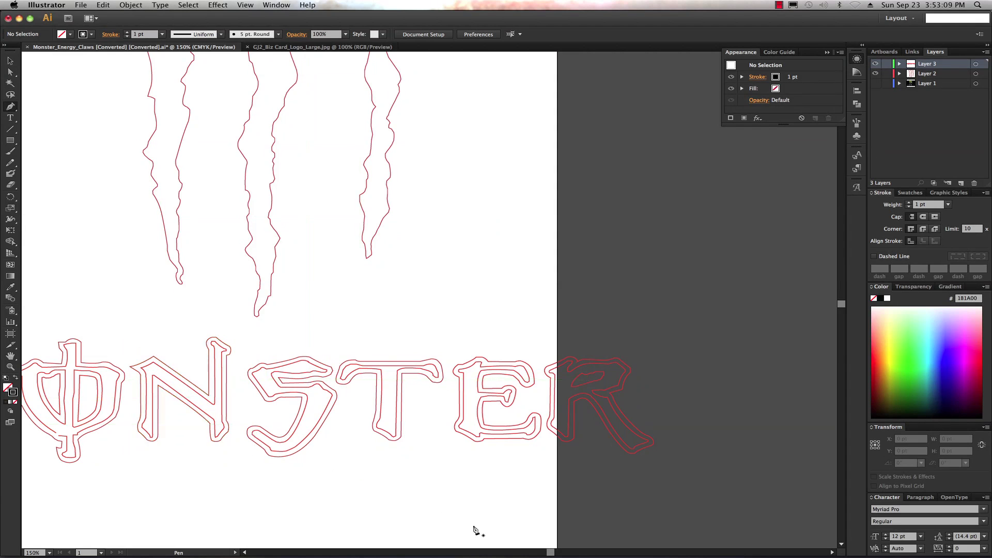
drag(550, 554, 531, 552)
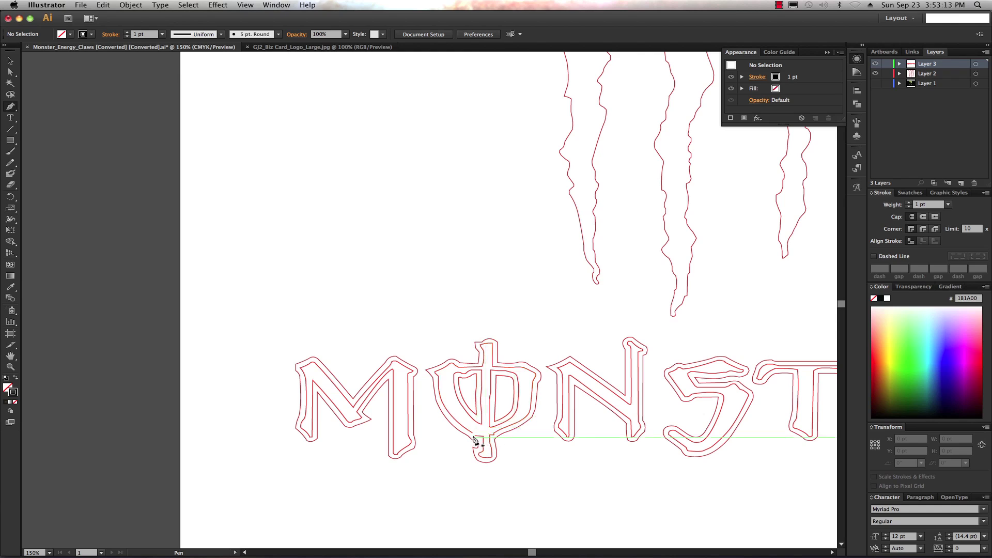
Select the inner outline path of the letter O on Layer 3 and inspect it closely.
click(459, 425)
key(v)
click(440, 398)
drag(461, 432, 477, 443)
key(a)
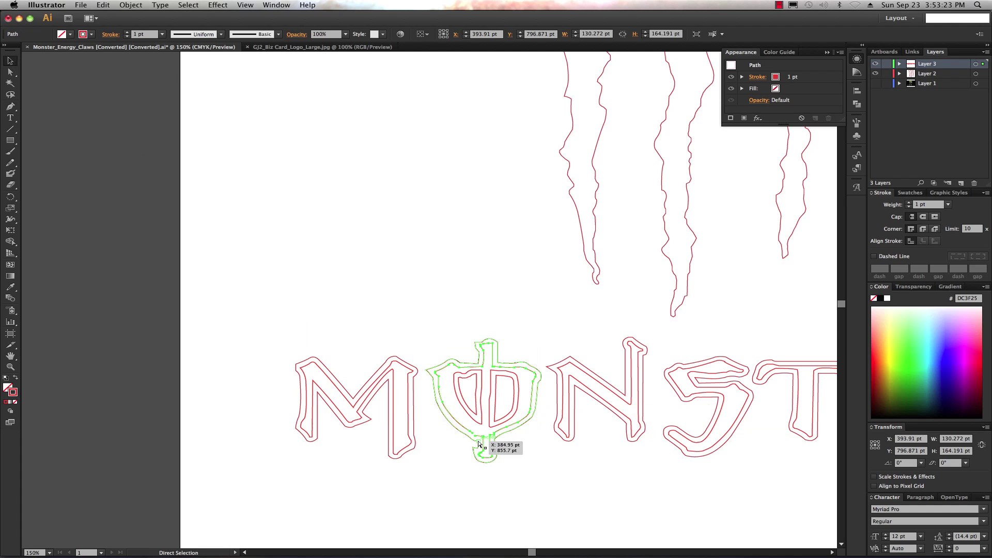
key(super+=)
key(super+=)
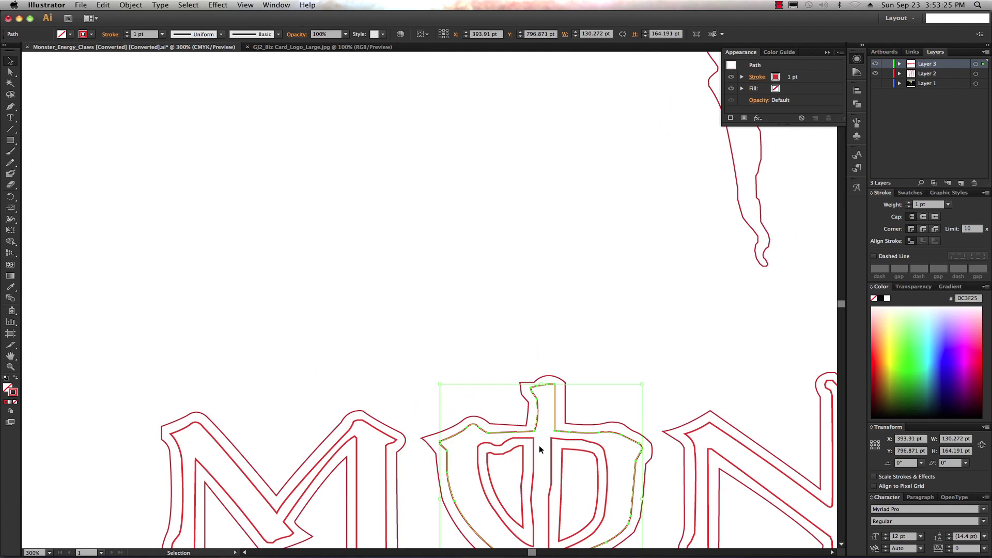
drag(841, 305, 843, 311)
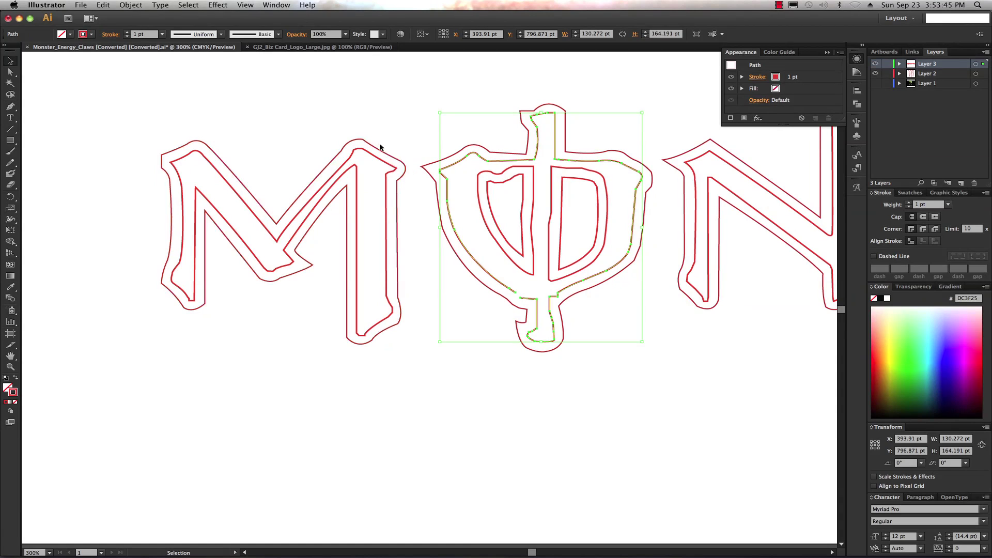
Switch to the GJ2_Biz Card_Logo_Large.jpg document, activate the Pen tool and add a new layer above the logo image.
click(296, 48)
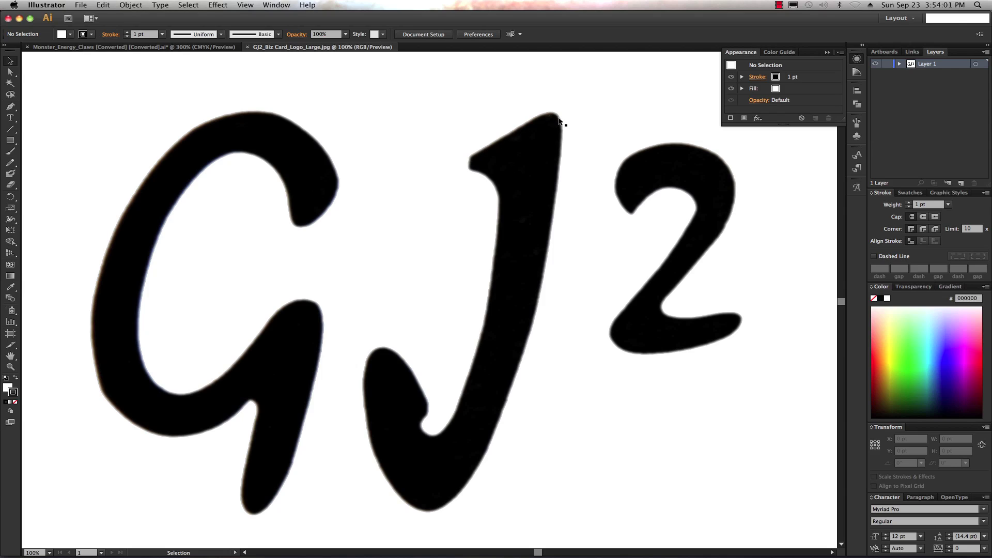
click(11, 106)
click(470, 159)
click(10, 106)
click(960, 183)
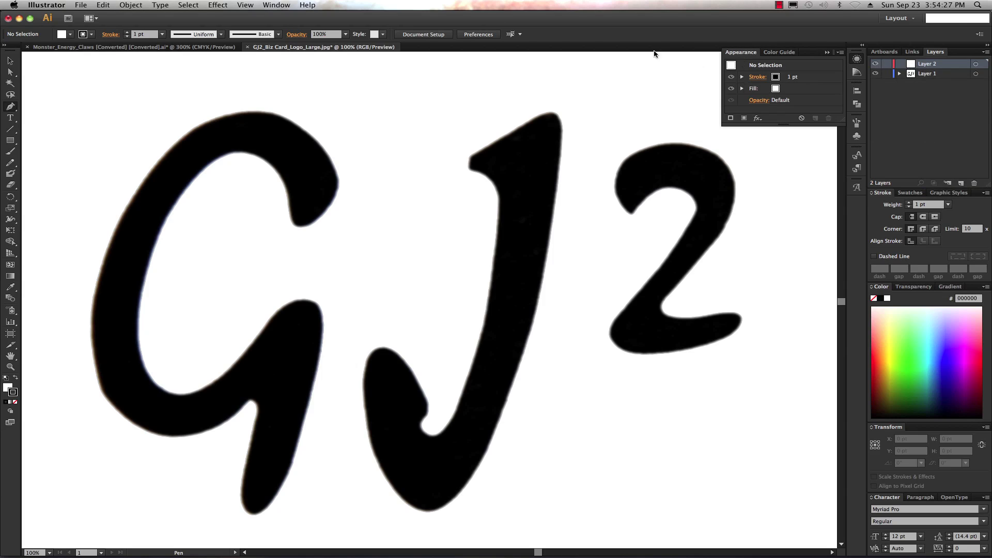
click(245, 5)
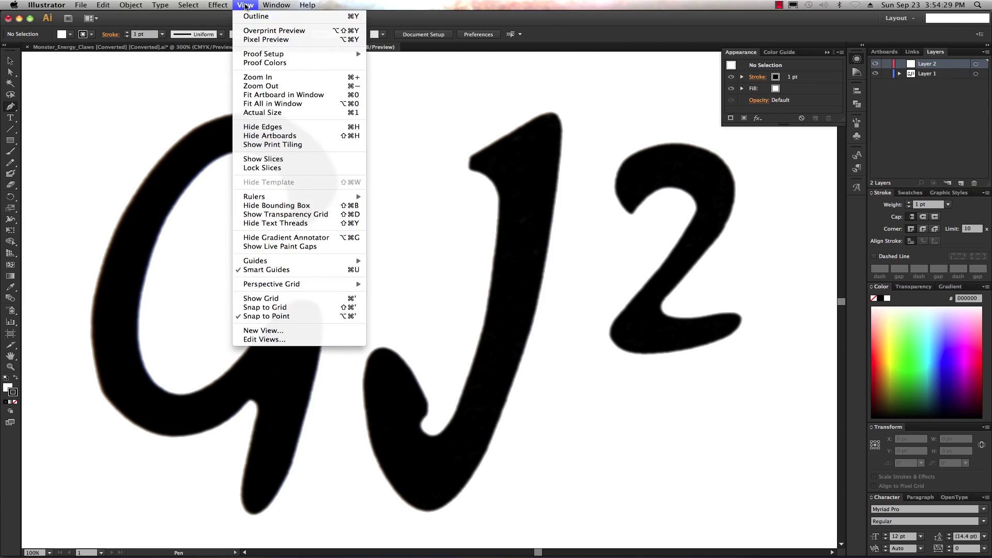
mouse_move(278, 6)
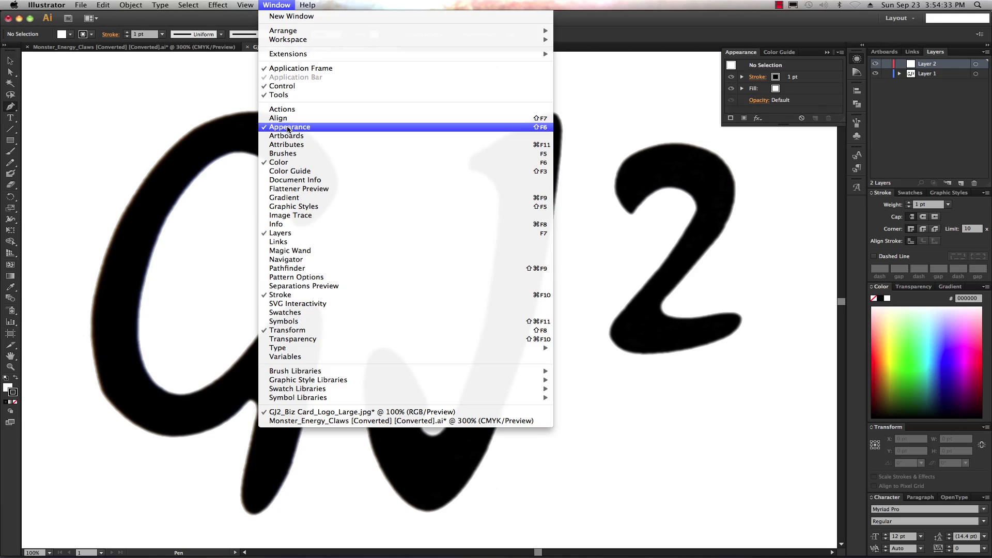
click(592, 29)
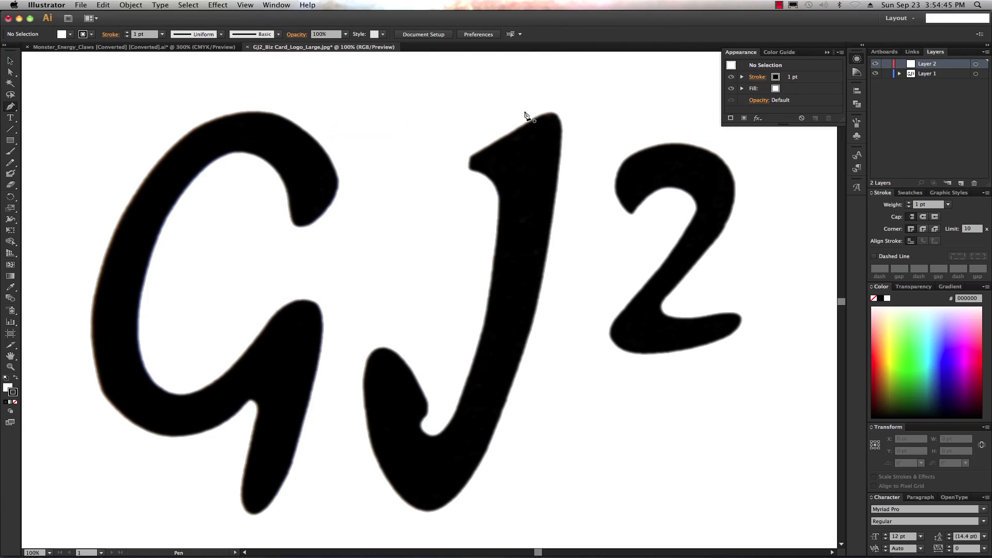
Try tracing the stem of the letter J with the Pen tool, down the inner edge, across and up the outer edge.
click(498, 208)
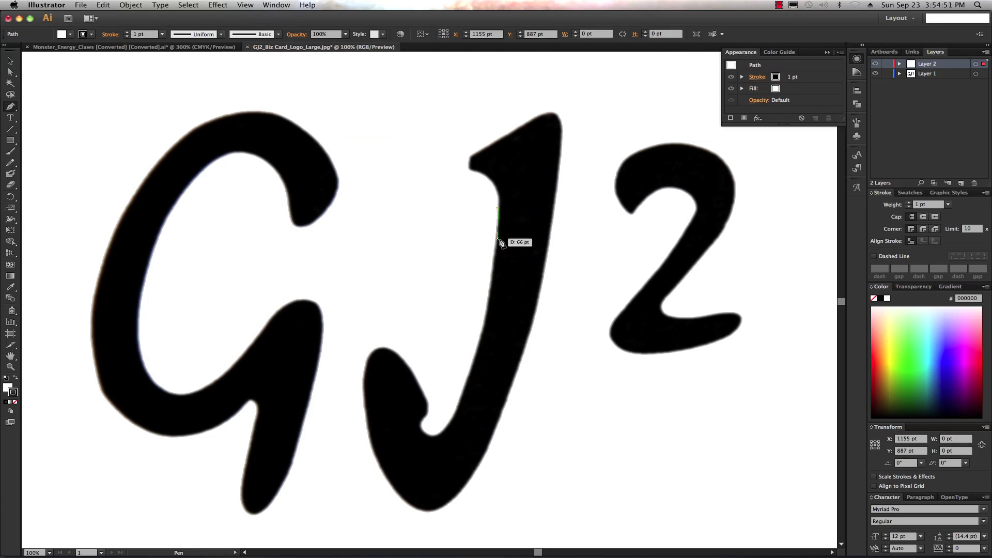
click(493, 268)
drag(491, 277, 485, 304)
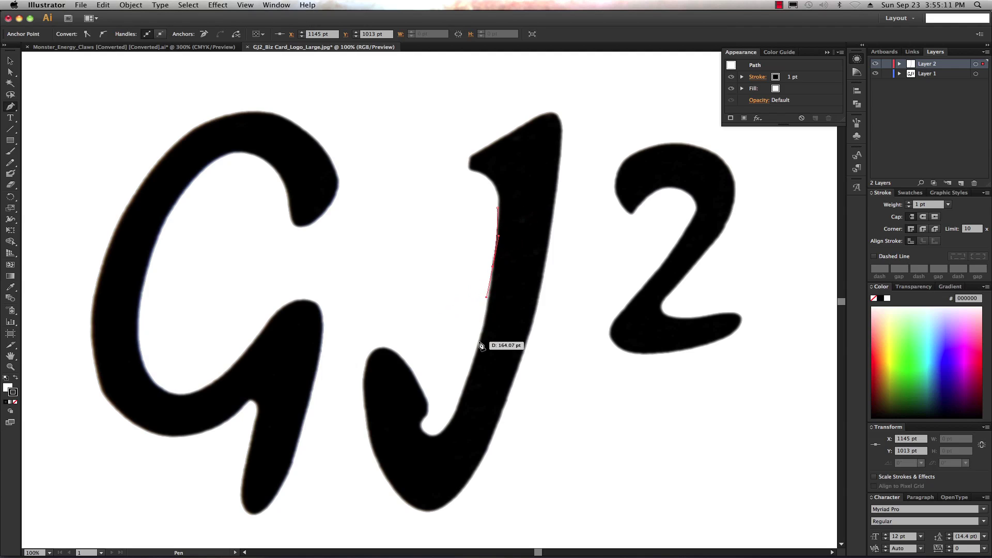
drag(480, 343, 470, 376)
click(470, 376)
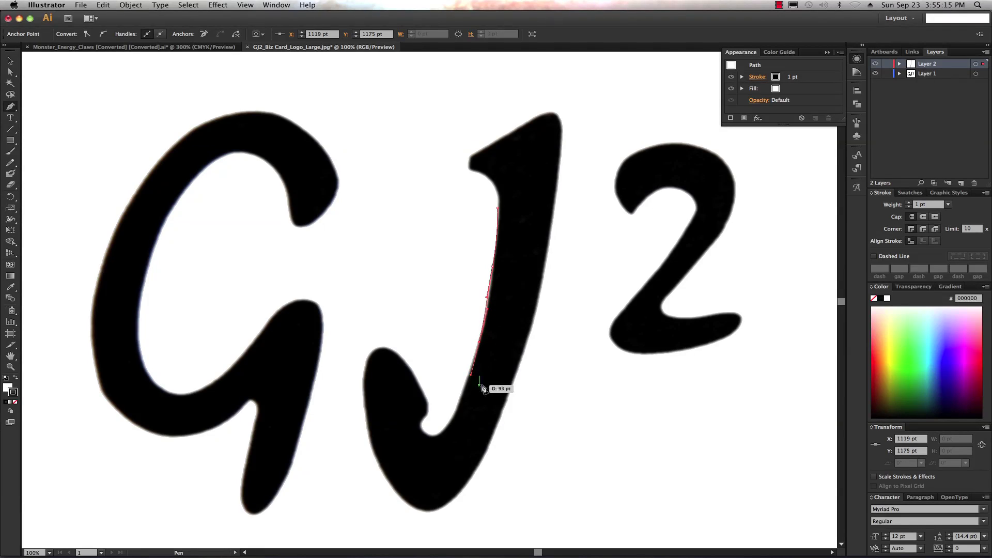
drag(503, 386, 513, 384)
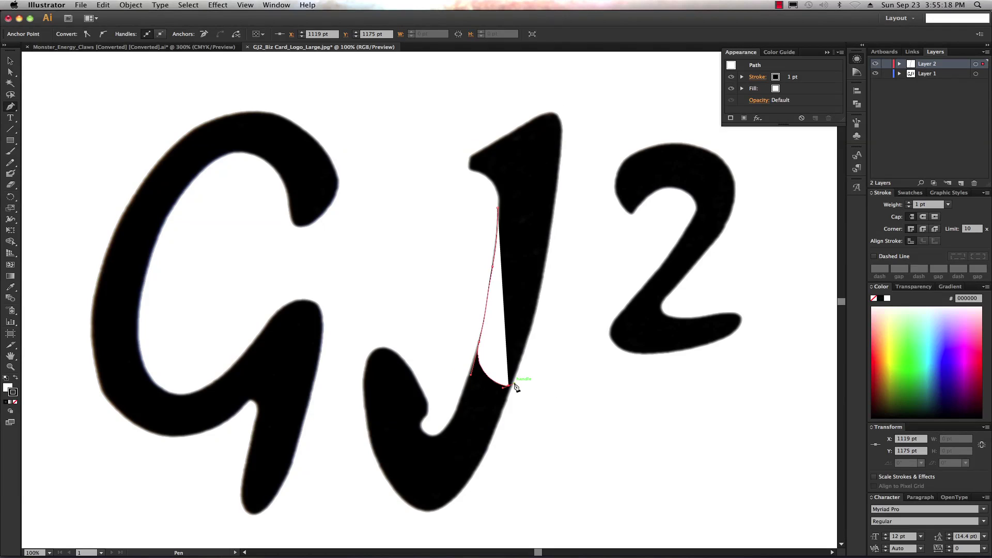
click(531, 333)
drag(536, 324, 564, 174)
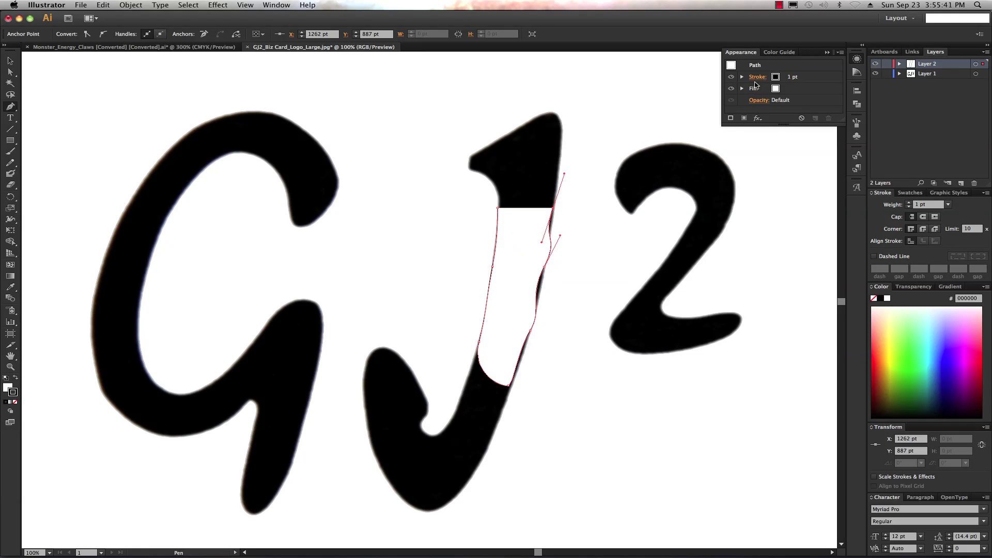
Delete Layer 2 with the trial path and add a new empty layer above Layer 1.
click(914, 119)
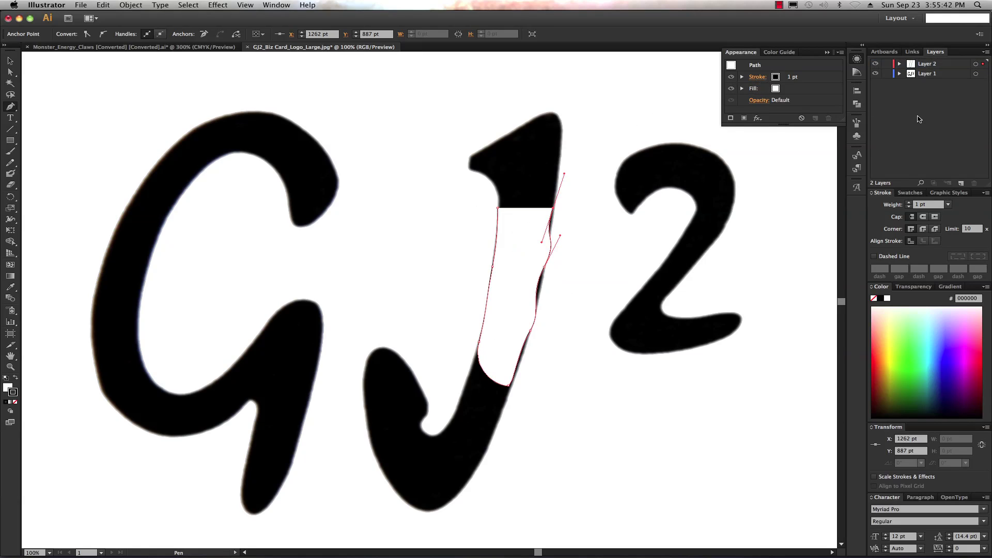
click(947, 64)
drag(949, 66, 975, 184)
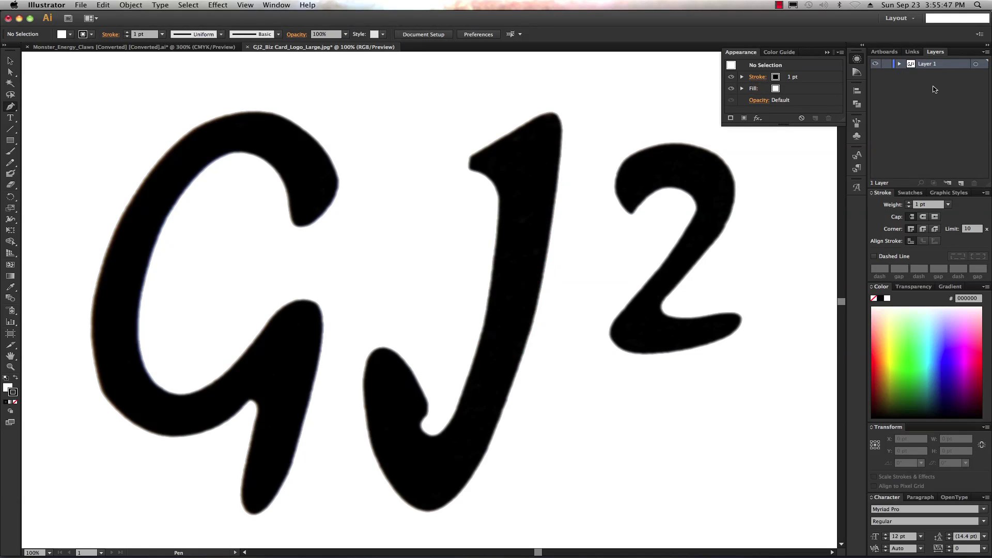
click(960, 183)
Set the stroke colour to bright green (00E917) and the fill to None for new paths.
click(776, 77)
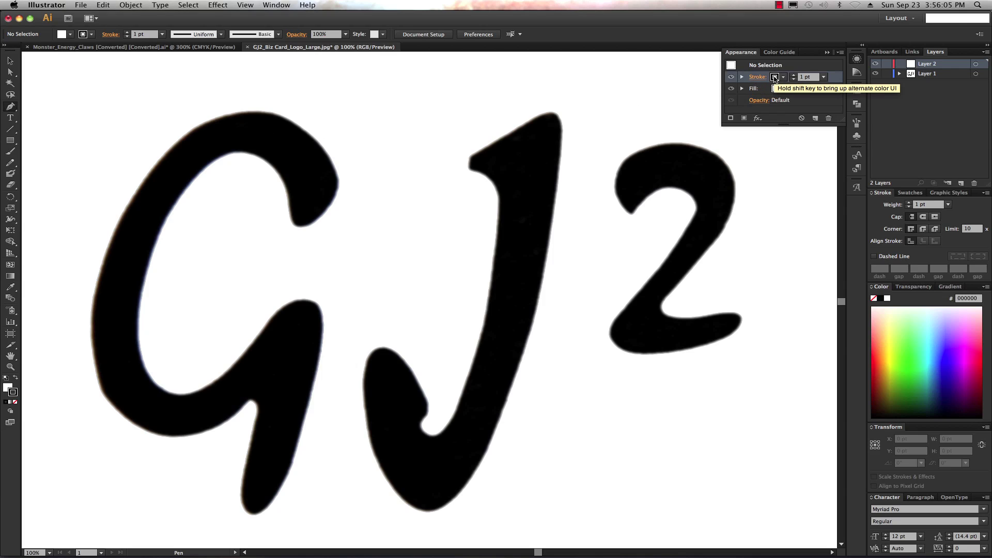
click(775, 78)
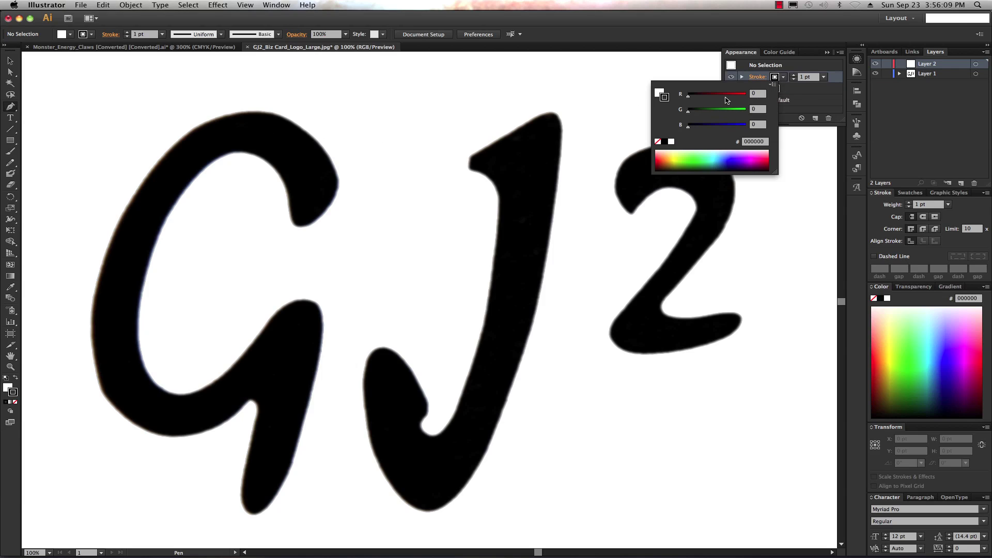
click(696, 158)
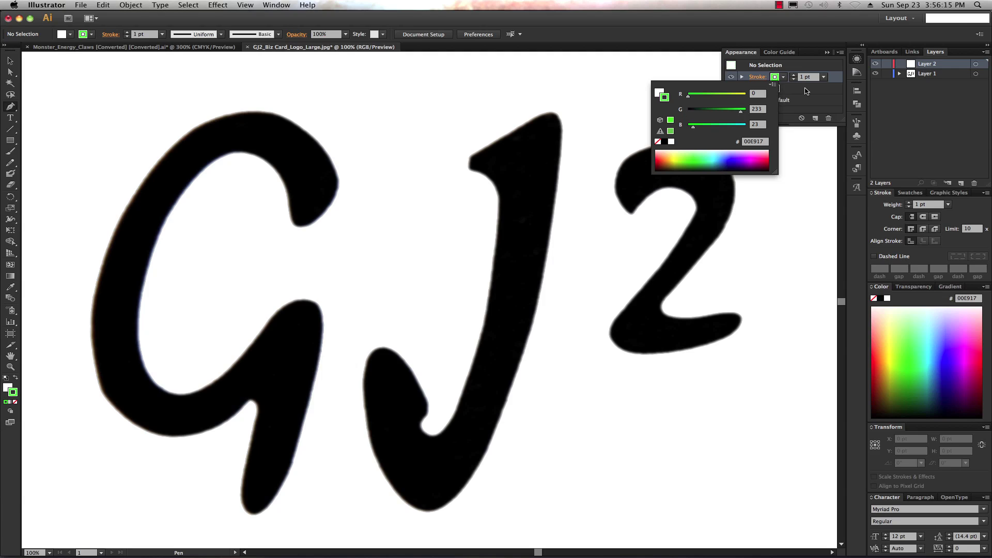
click(806, 91)
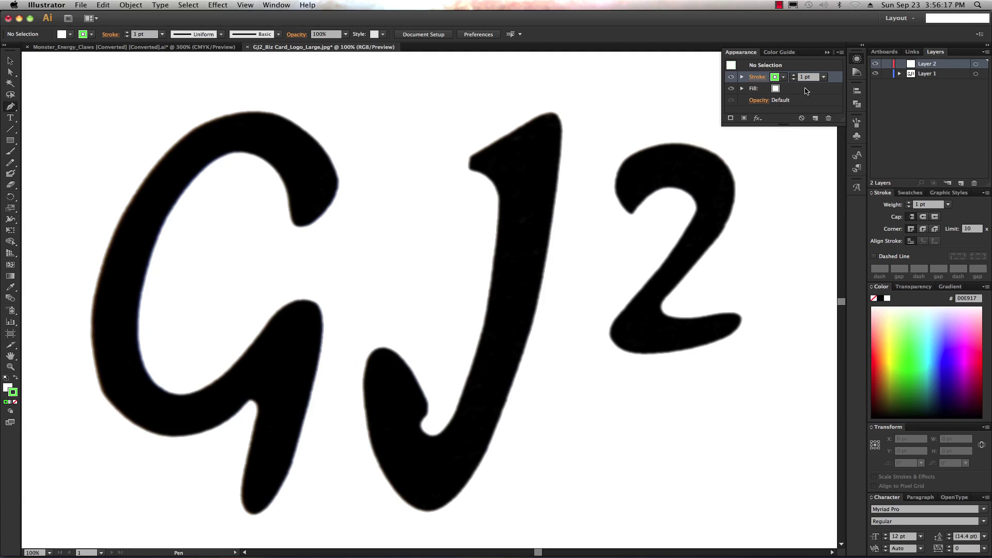
click(775, 89)
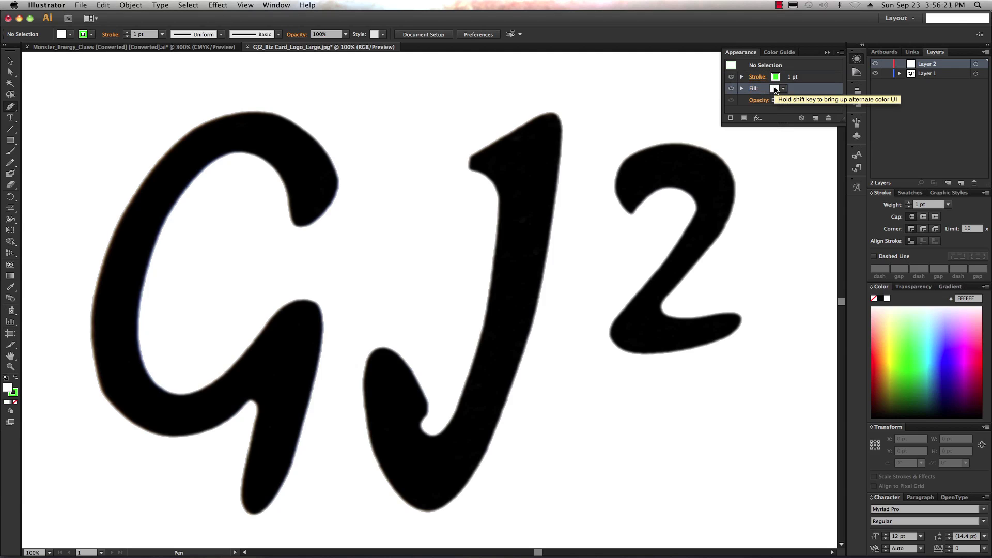
shift+click(774, 90)
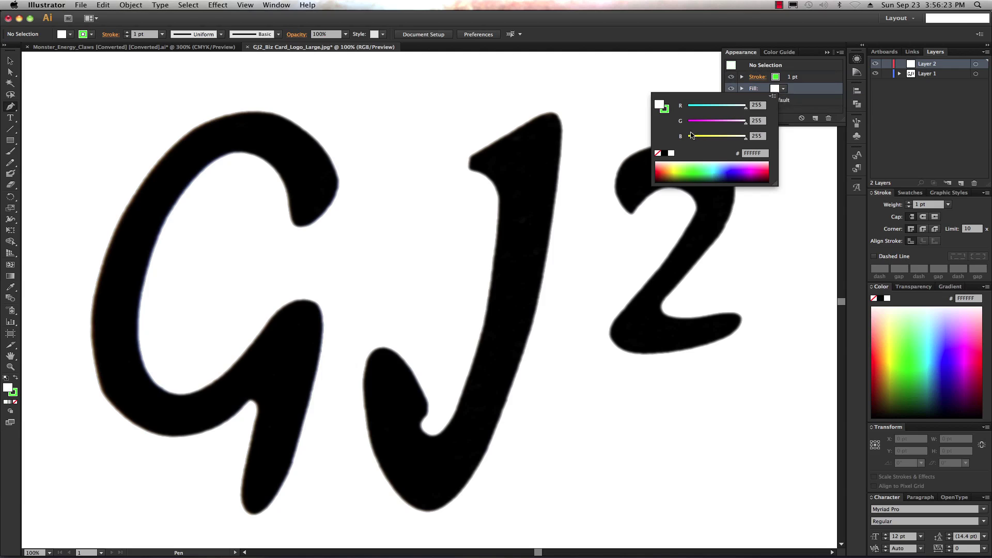
click(658, 154)
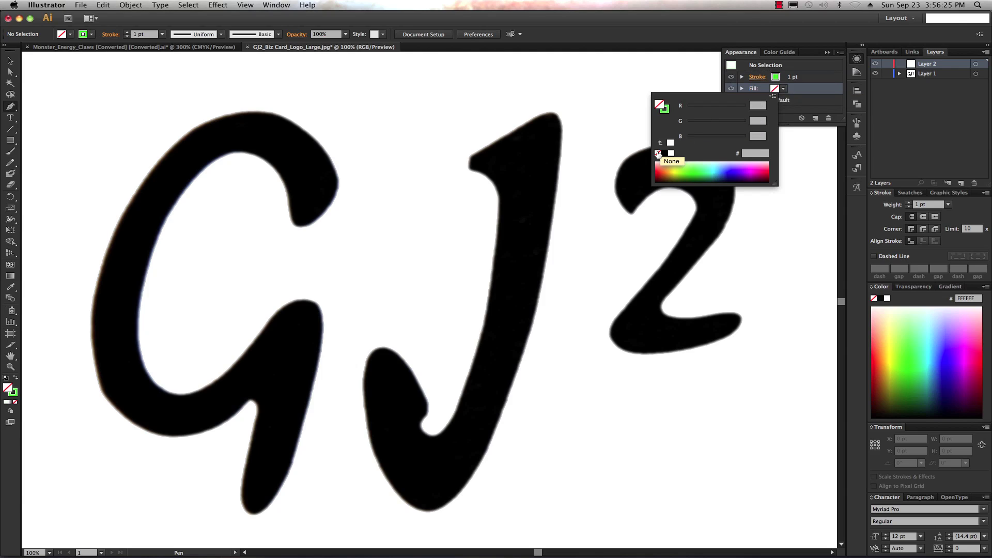
click(806, 102)
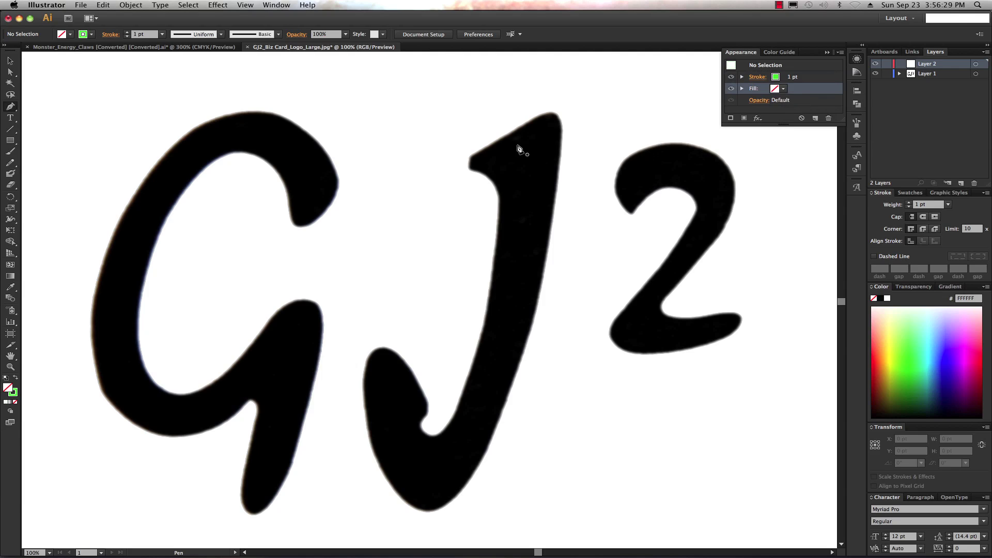
Start a Pen path at the top of the J's inner stem edge and trace a curved segment to the middle of the stem.
click(498, 203)
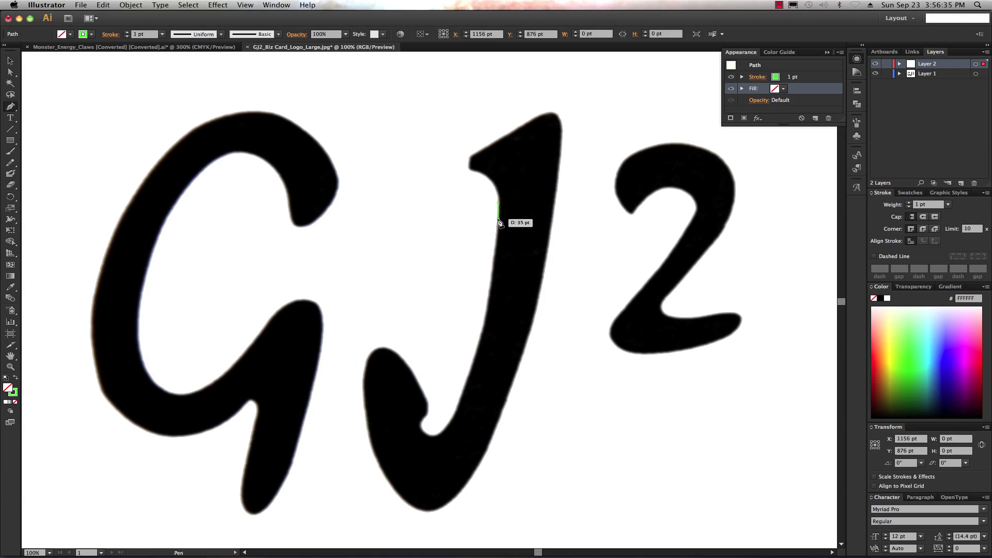
click(488, 300)
click(485, 320)
drag(482, 324, 479, 345)
drag(479, 346, 482, 347)
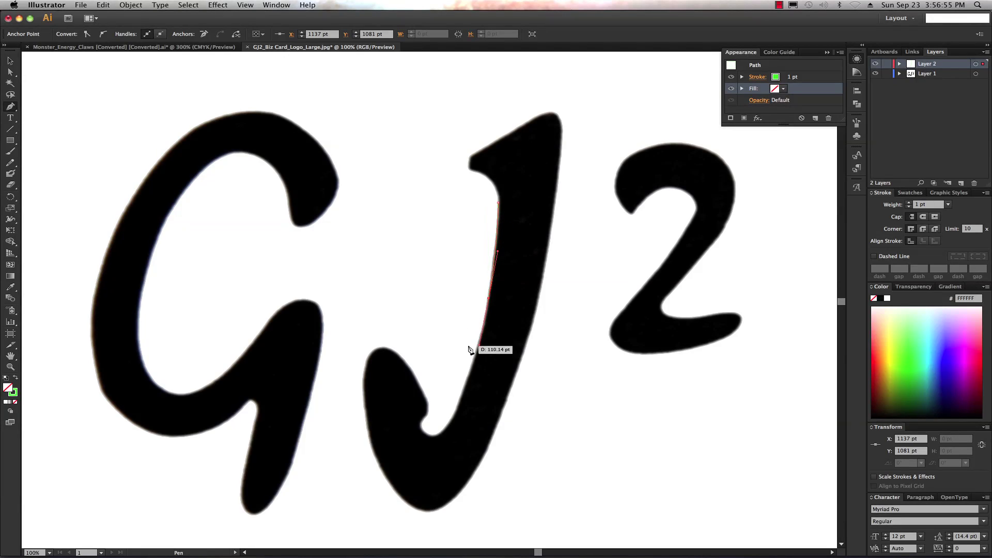
Try extending the trace down the J's inner edge toward the hook, and undo the added anchor points.
click(464, 388)
click(460, 398)
drag(454, 405, 445, 442)
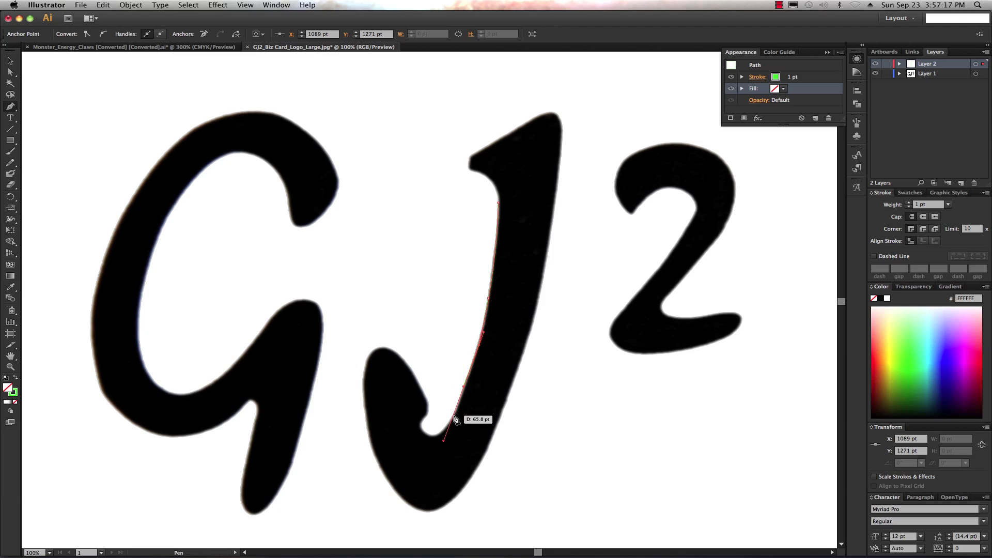
mouse_move(455, 419)
mouse_down()
mouse_move(405, 465)
mouse_move(474, 480)
mouse_move(515, 435)
mouse_move(509, 446)
mouse_up()
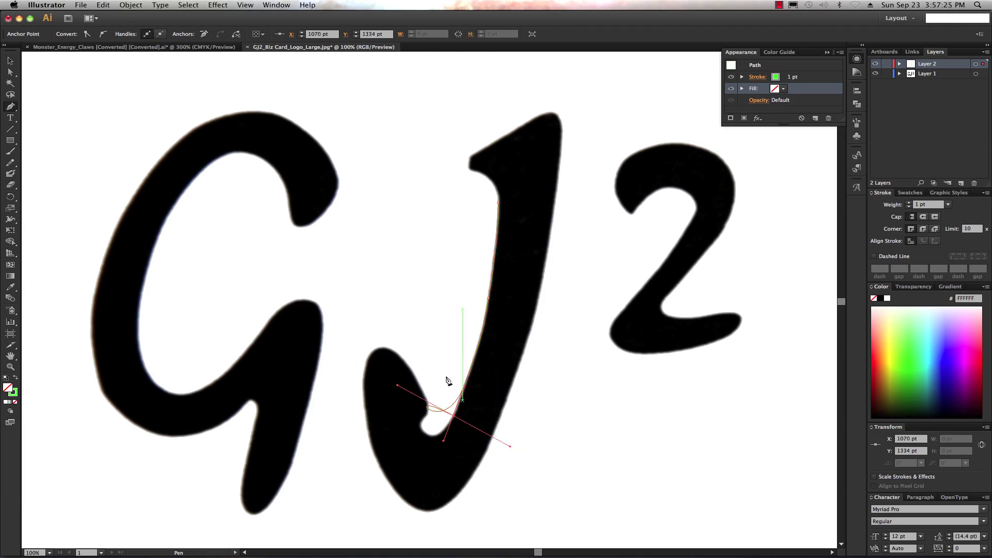
key(super+z)
key(super+z)
key(super+z)
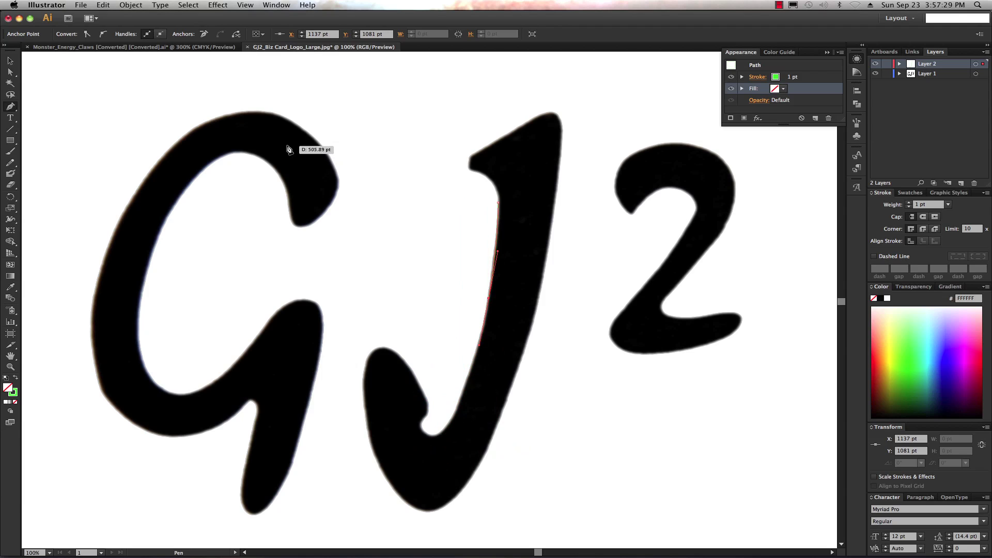
Add a curve anchor farther down the J's inner stem edge and remove its outgoing handle.
click(490, 301)
click(478, 347)
mouse_move(476, 350)
mouse_down()
mouse_move(473, 360)
mouse_move(479, 355)
mouse_up()
click(478, 347)
click(478, 348)
Try adding another curve anchor on the lower inner stem of the J, and undo it.
click(462, 390)
drag(462, 393, 448, 417)
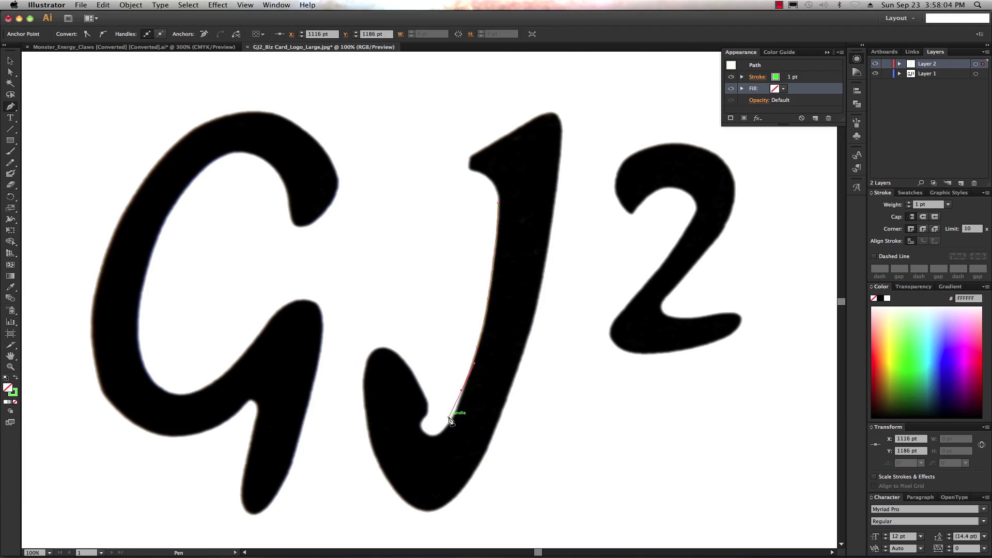
click(462, 392)
key(super+z)
key(super+z)
Extend the trace with a curve to the lower end of the J's inner stem edge and retract the outgoing handle.
drag(458, 410, 450, 425)
drag(449, 432, 448, 432)
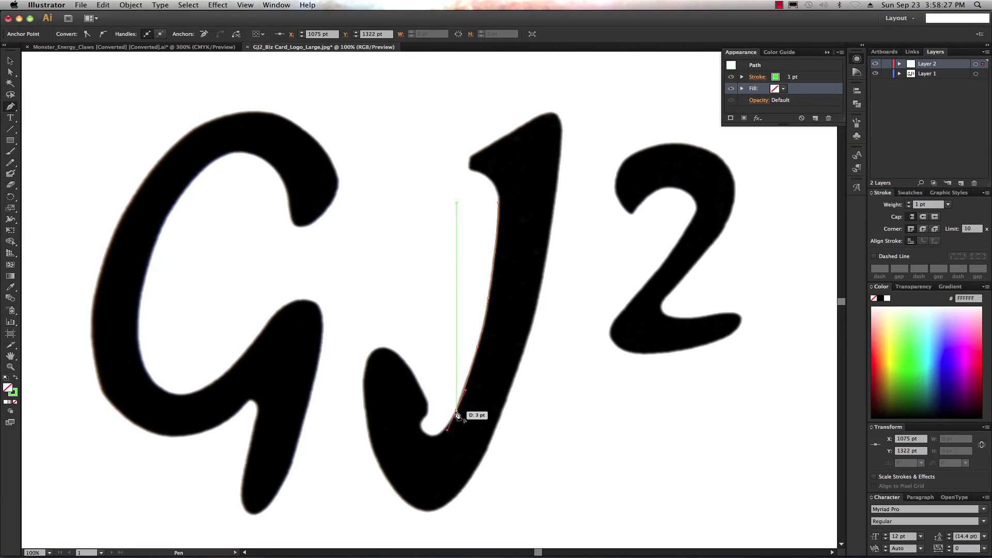
click(456, 411)
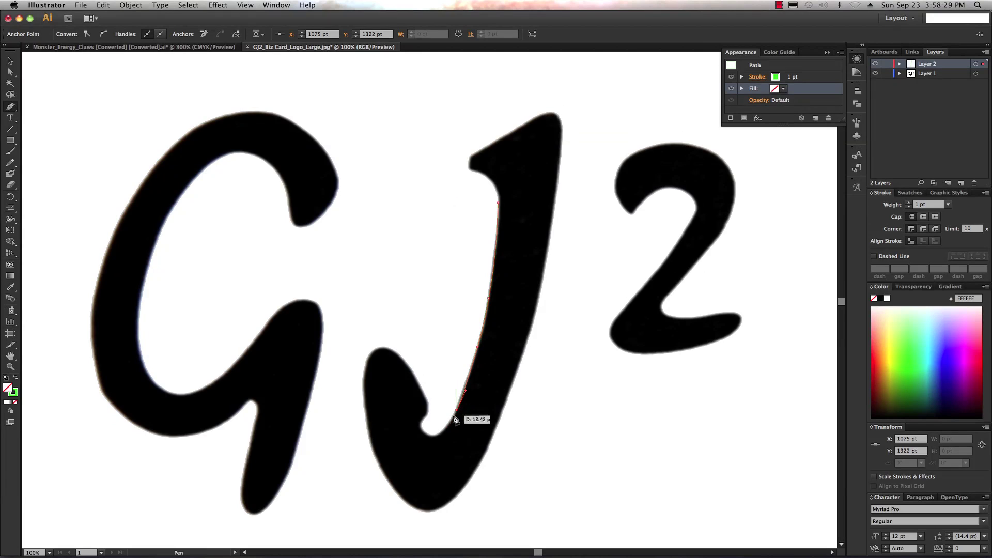
Trace the small rounded inner curve at the bottom of the J's hook up to its notch.
click(443, 431)
click(442, 433)
click(421, 432)
super+click(421, 426)
drag(421, 426, 418, 414)
drag(418, 414, 417, 415)
Trace from the notch in the J's hook up the sloping inner edge toward the hook's rounded tip.
super+click(425, 413)
super+click(426, 413)
super+click(432, 407)
mouse_move(425, 415)
mouse_down()
mouse_move(431, 392)
mouse_move(425, 397)
mouse_up()
click(418, 378)
drag(426, 399, 394, 353)
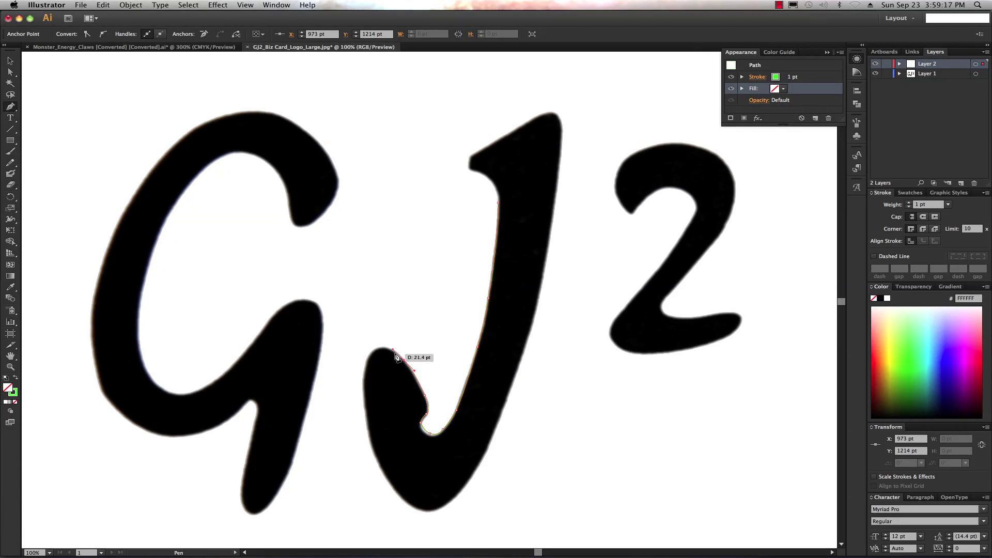
Trace over the hook's rounded tip, down its outer edge and around the bottom curve of the J.
click(404, 362)
drag(369, 356, 354, 374)
click(369, 443)
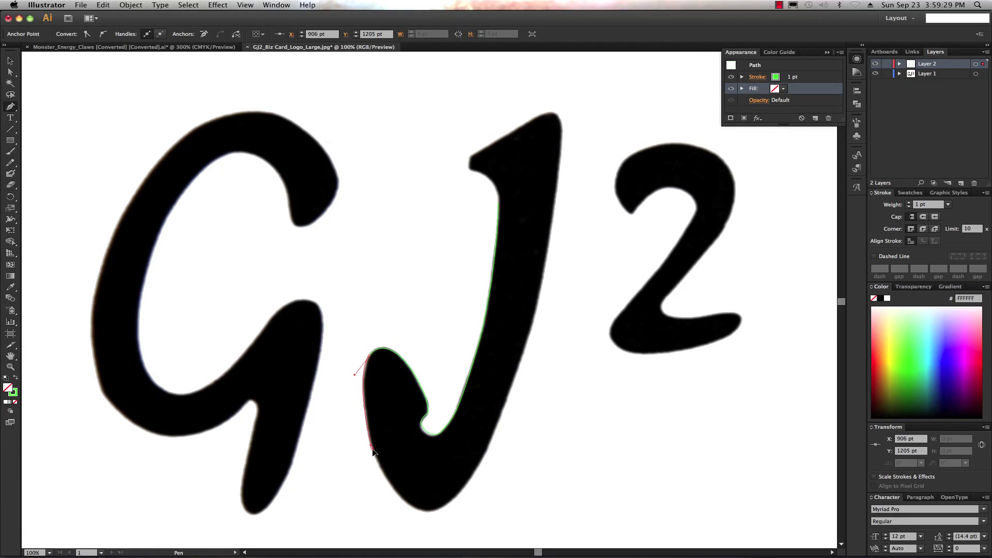
click(398, 493)
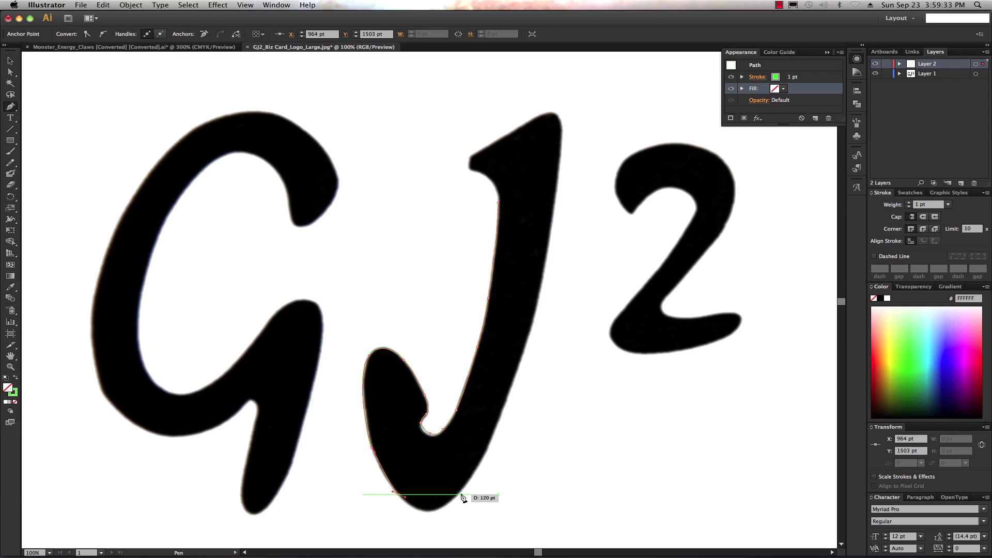
drag(456, 491, 485, 444)
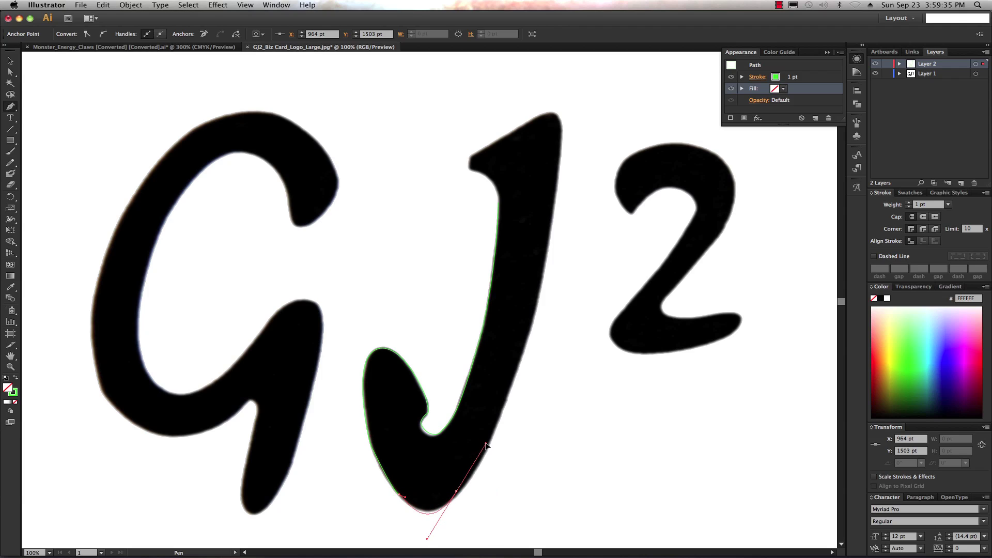
Trace up the J's outer stem edge to the top corner and retract the last anchor's outgoing handle.
drag(511, 387, 525, 336)
drag(555, 220, 516, 79)
drag(527, 81, 554, 119)
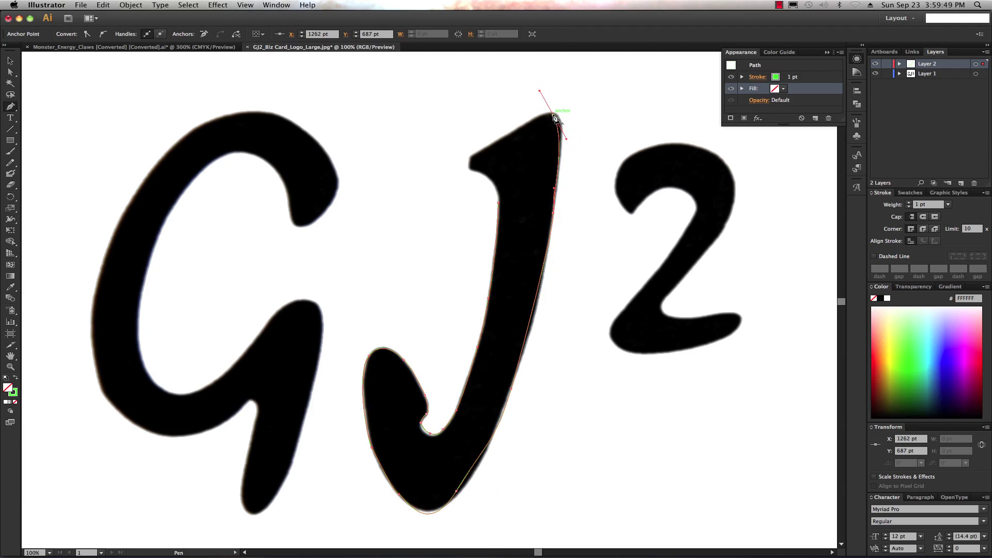
click(554, 119)
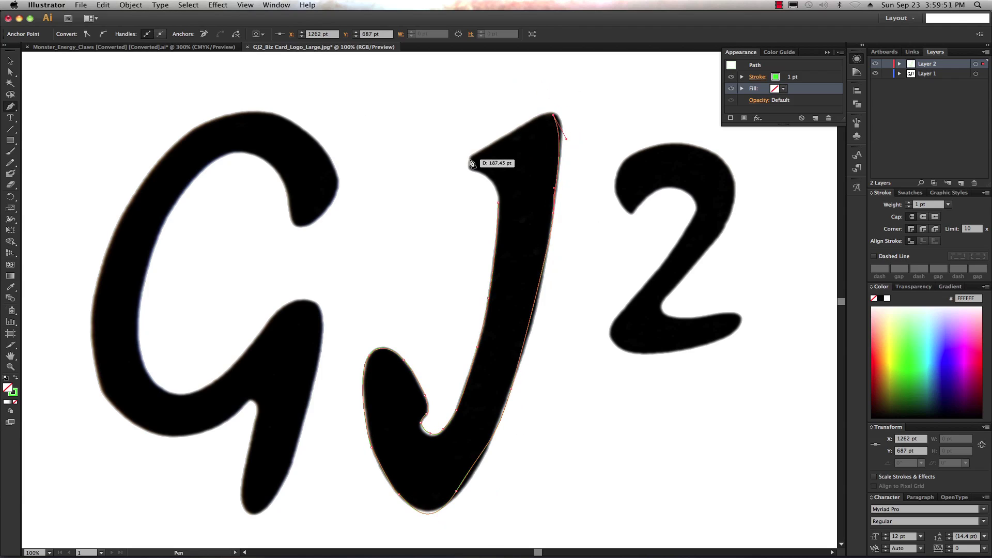
Trace the J's slanted top edge and blunt serif tip with straight segments, and close the path at its starting anchor.
click(470, 160)
click(470, 160)
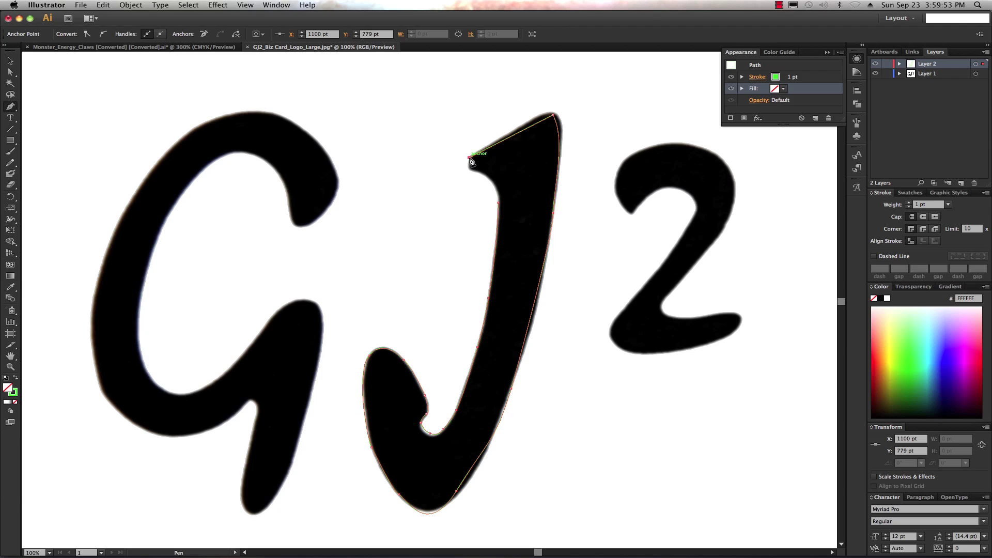
drag(469, 168, 475, 174)
click(499, 204)
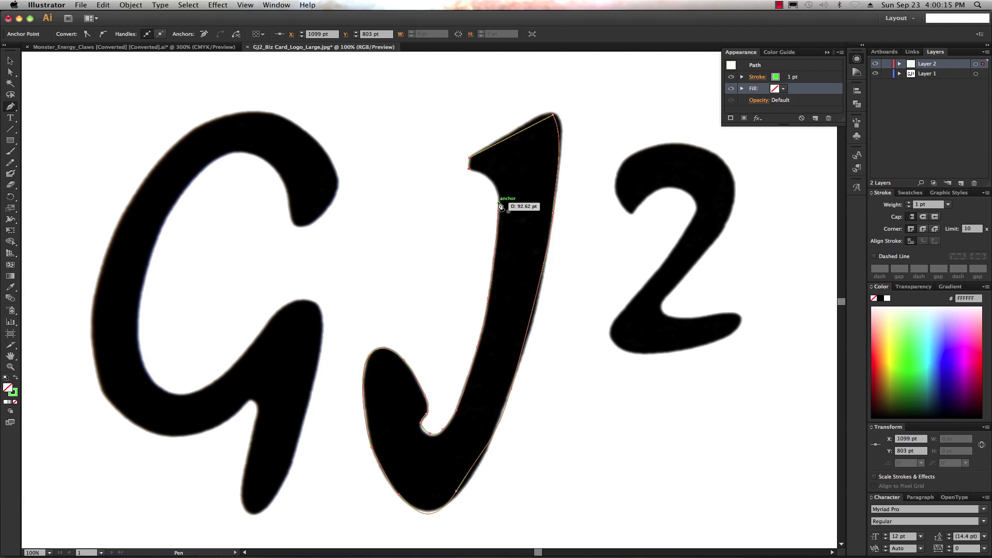
click(498, 203)
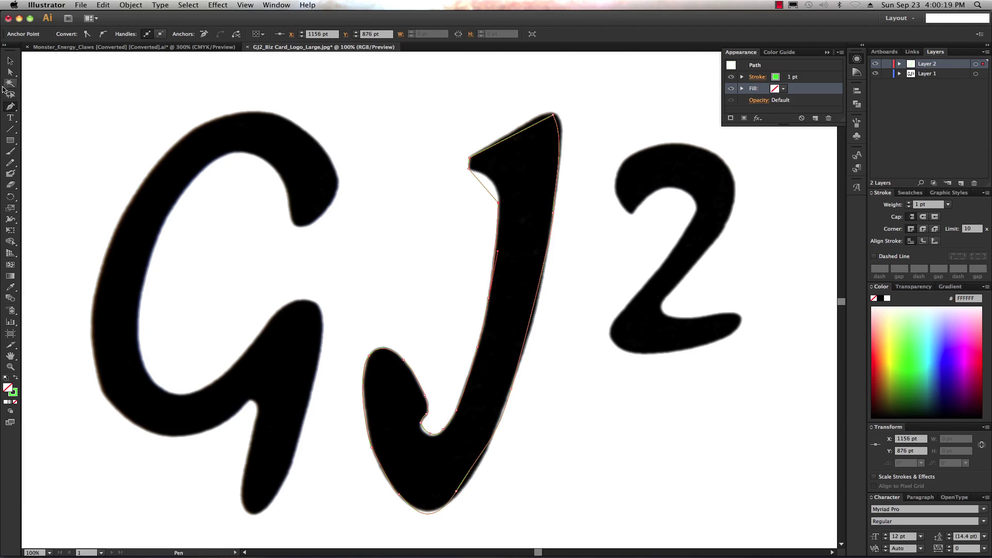
Set the stroke weight of the traced J path to 6 pt.
click(9, 62)
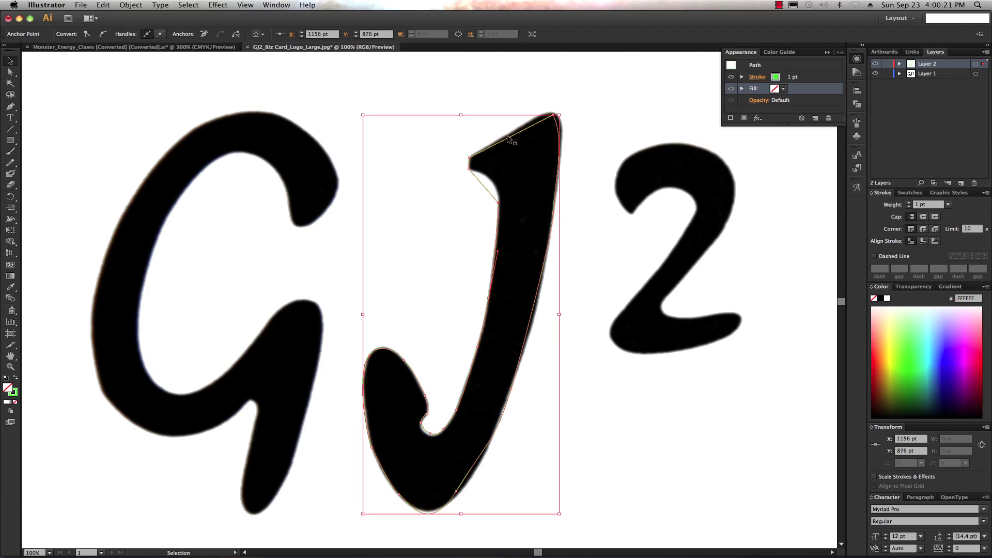
click(915, 121)
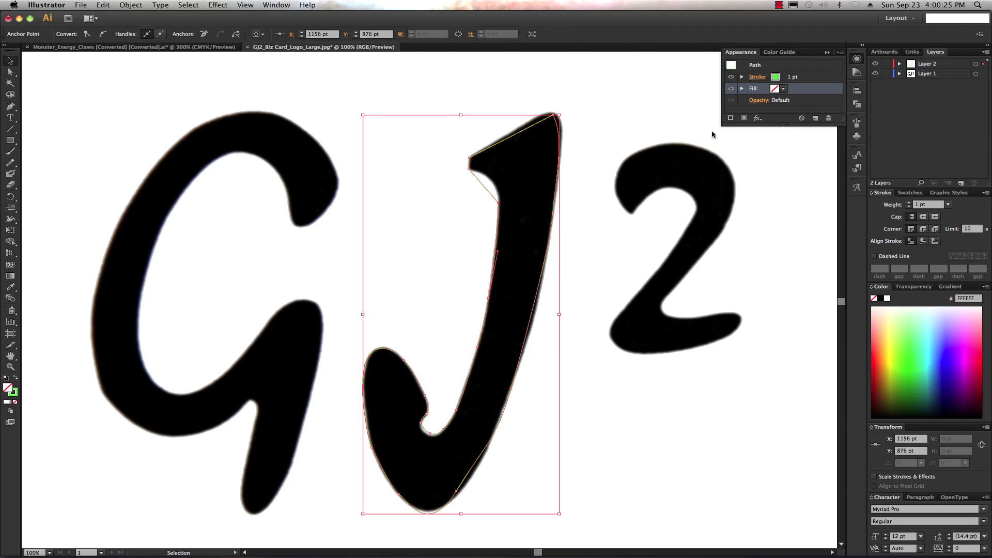
click(804, 78)
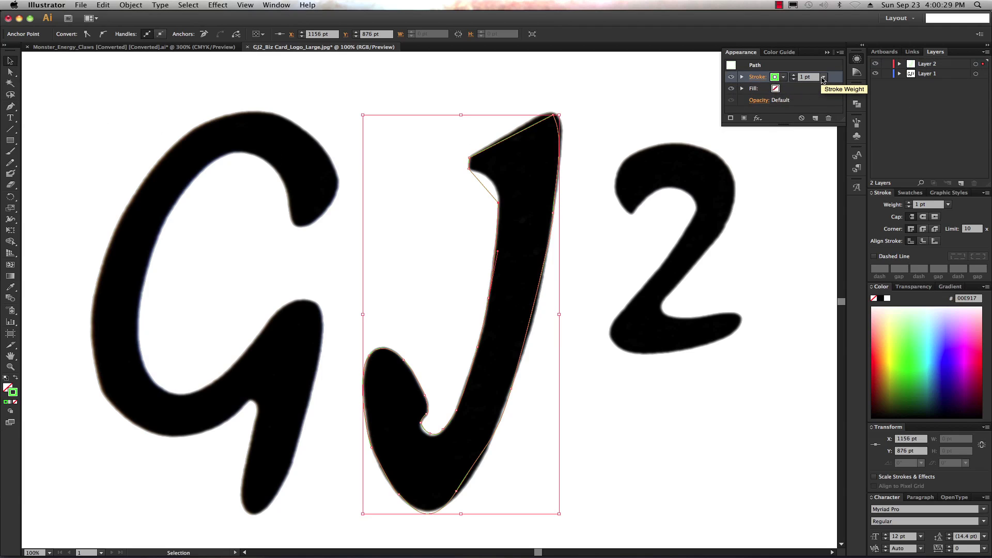
click(823, 77)
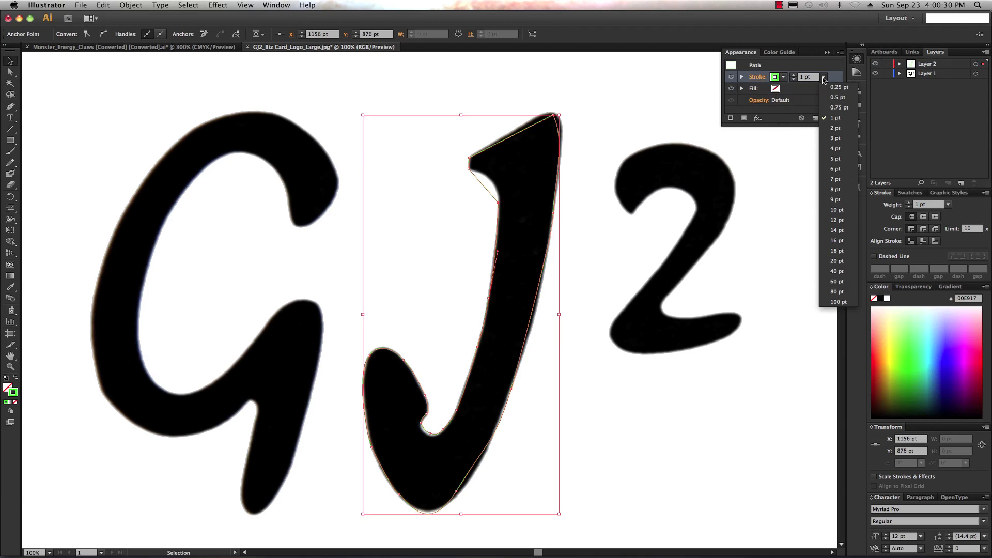
click(840, 170)
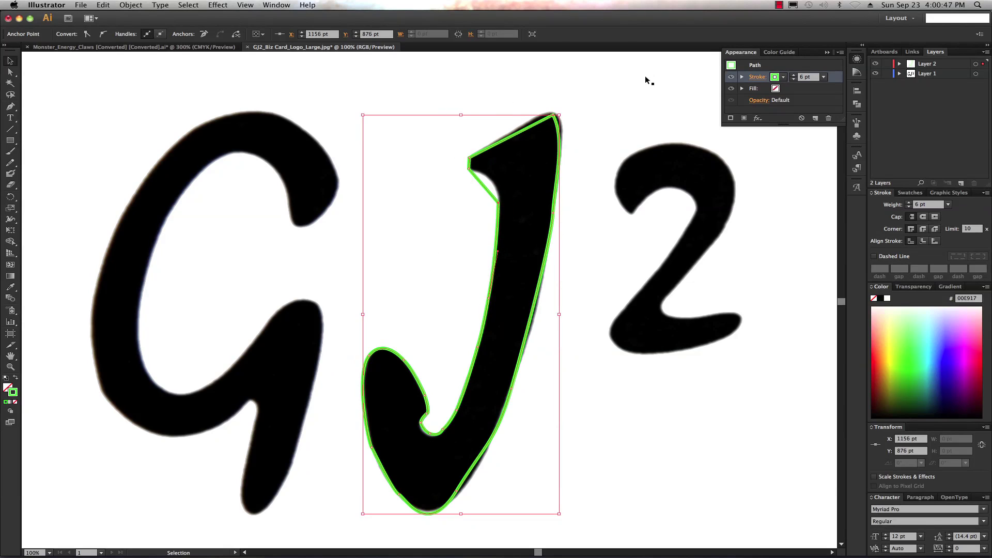
click(85, 7)
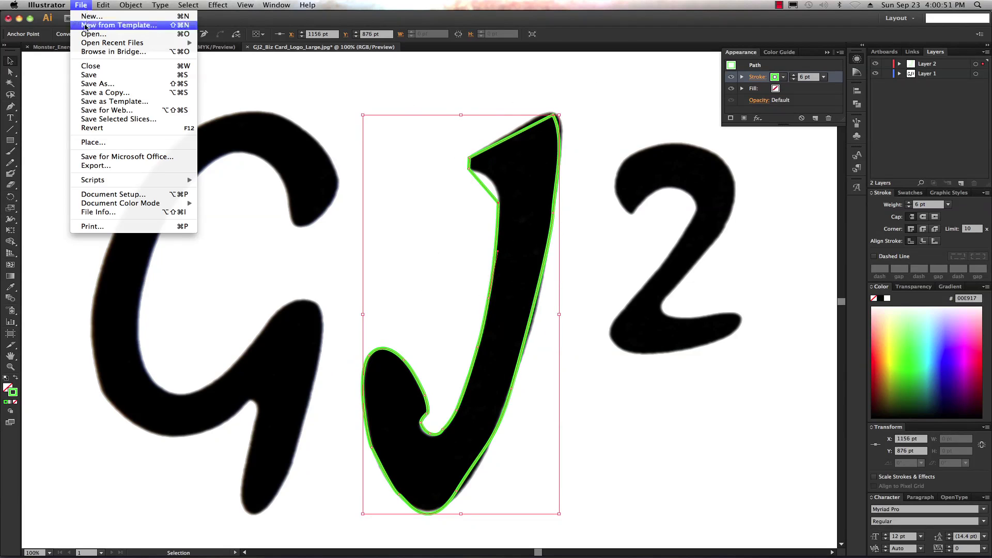
click(87, 84)
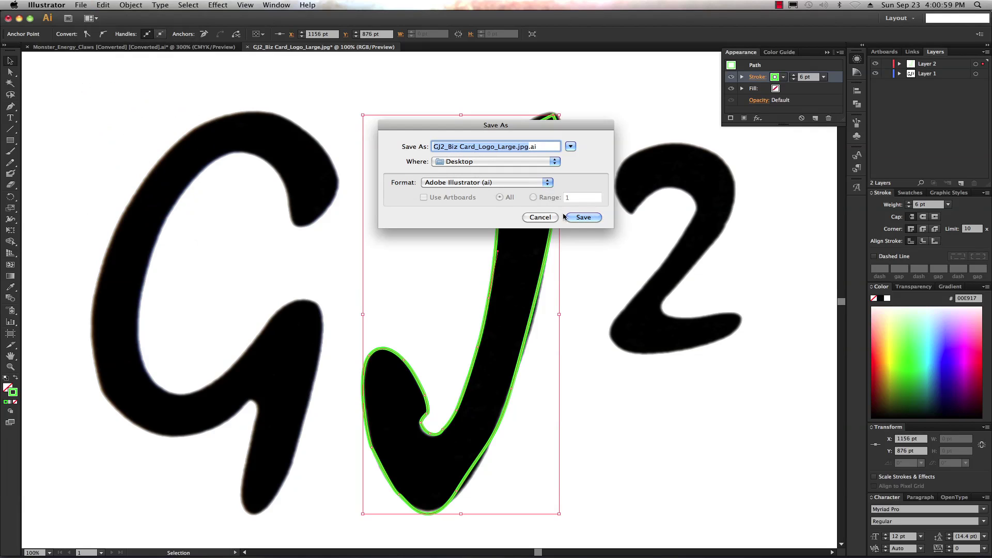
click(581, 217)
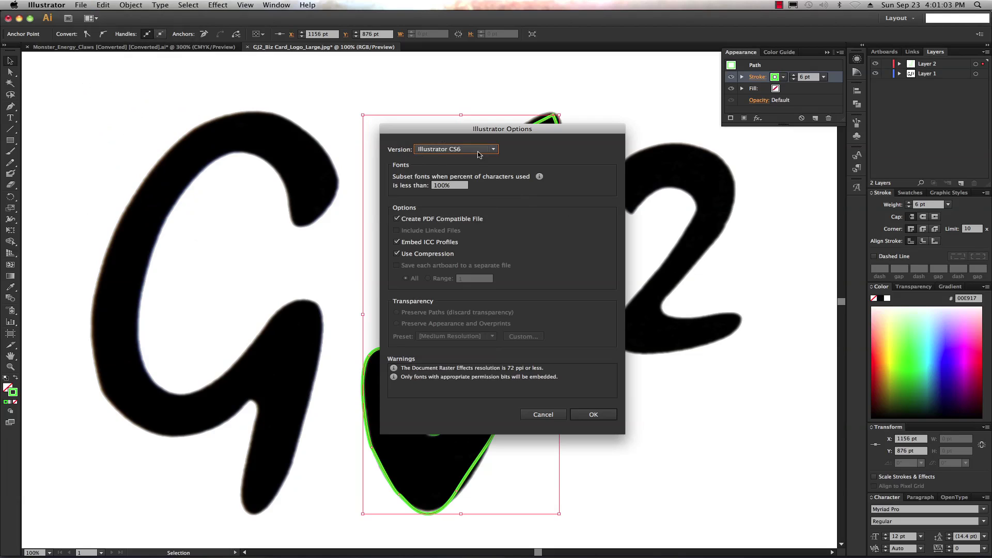
click(494, 149)
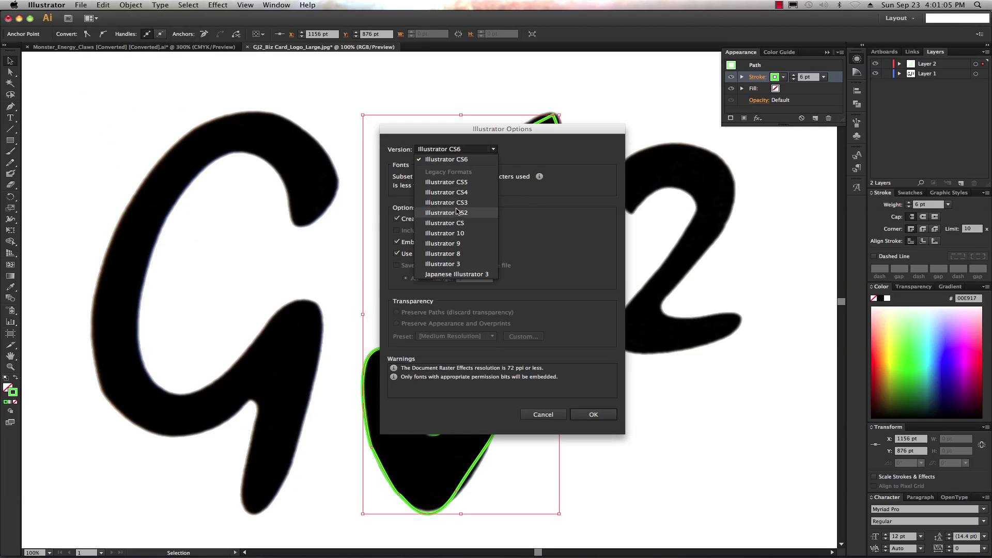
click(444, 254)
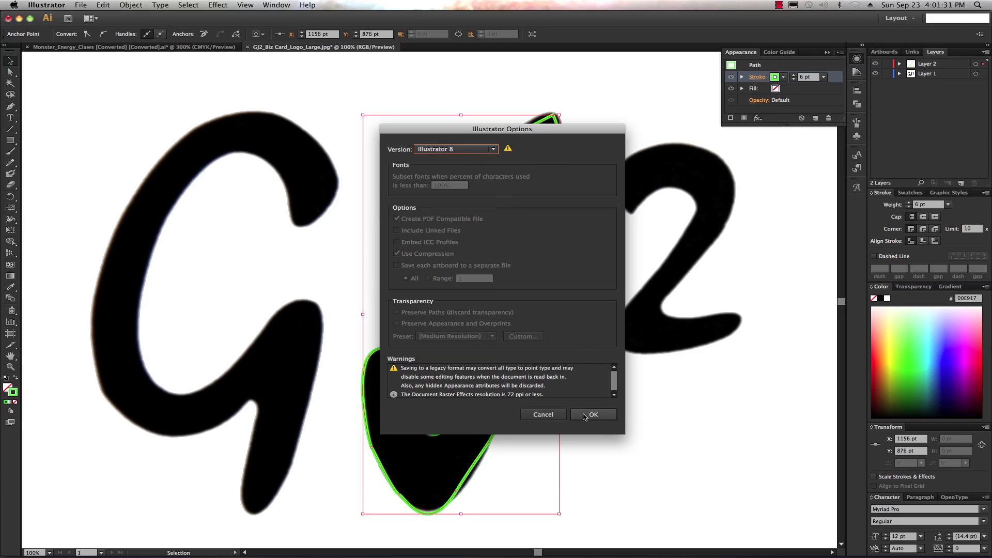
click(539, 415)
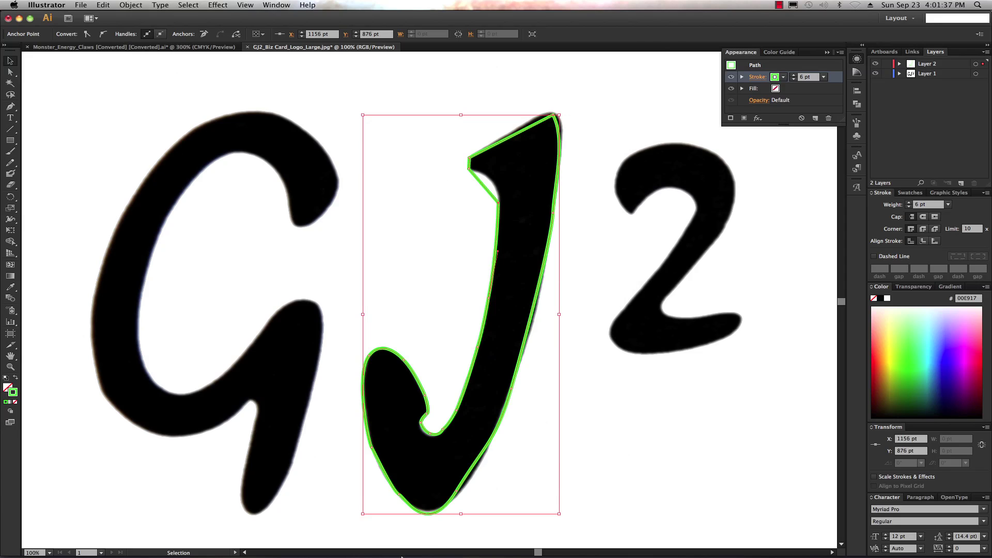
Switch to Maya, minimizing the Camtasia window on the way.
mouse_move(402, 557)
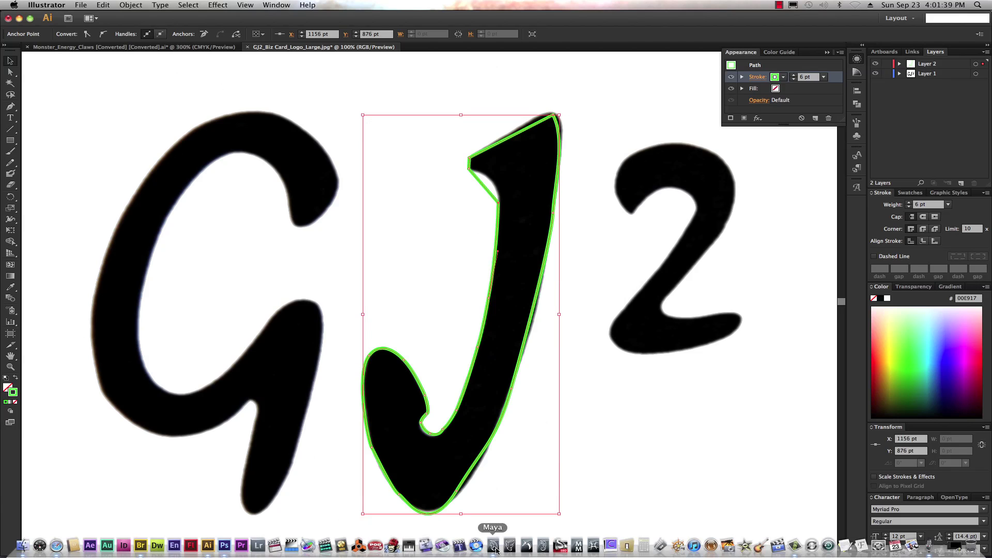
click(958, 547)
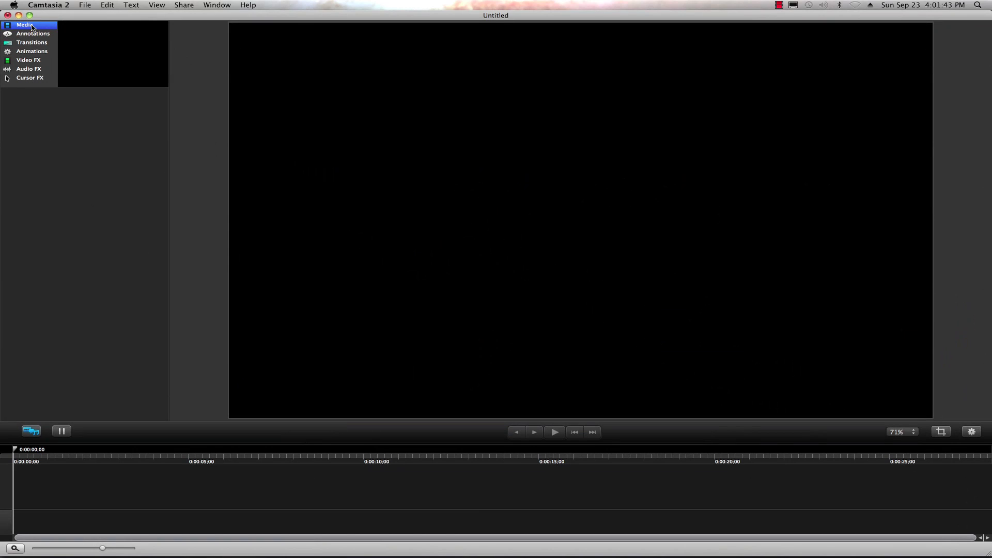
click(18, 16)
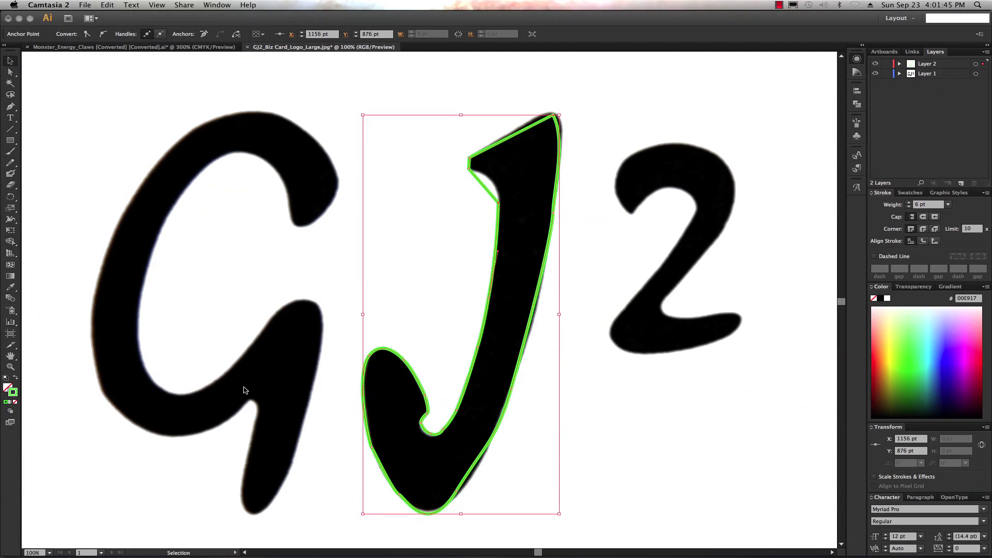
click(493, 546)
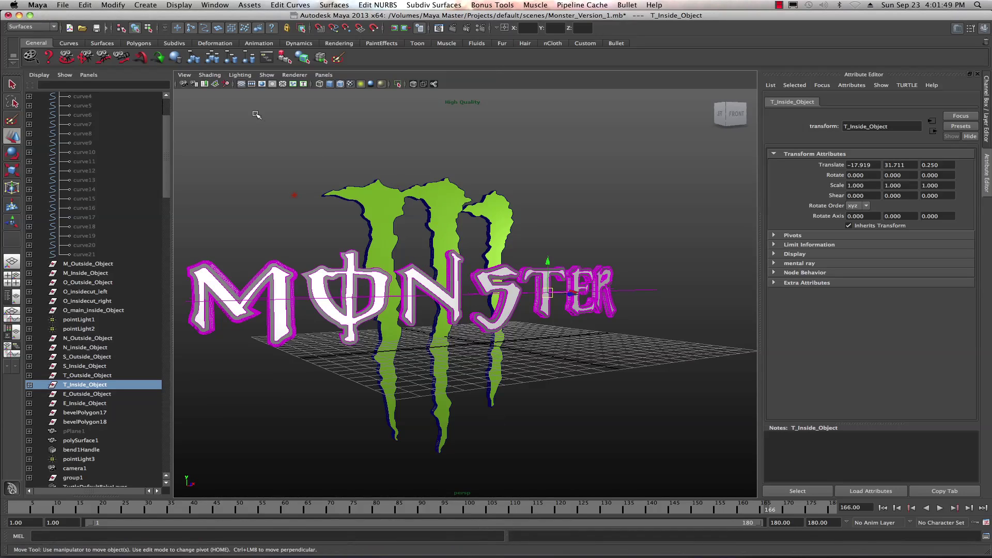
Save the Monster_Version_1.mb scene and start a new empty scene, saving its changes again before it closes.
click(65, 5)
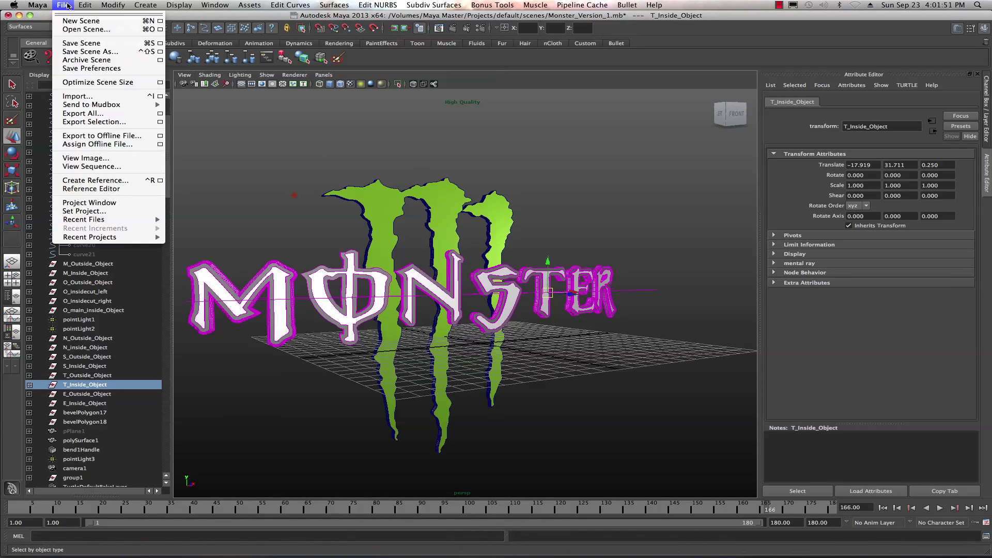
click(72, 44)
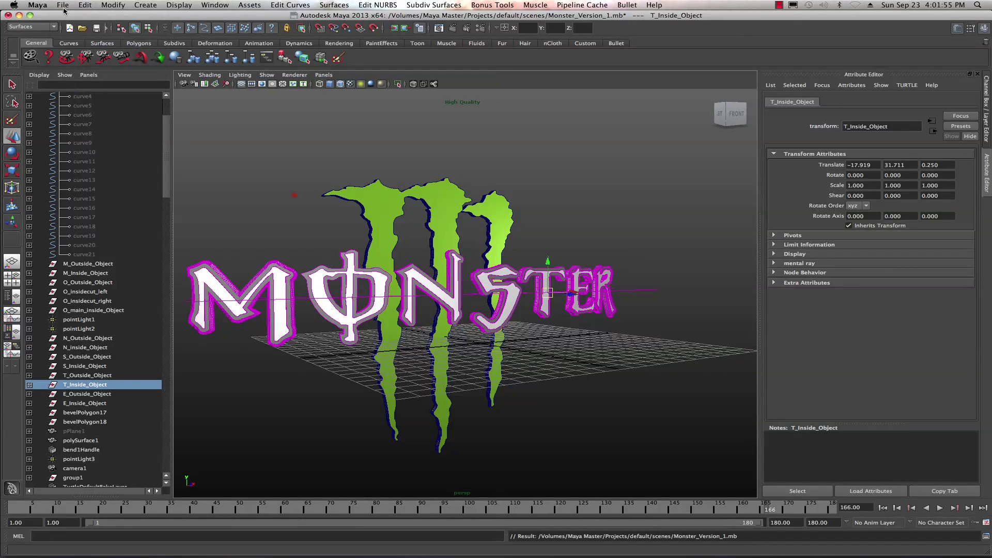
click(63, 5)
click(67, 29)
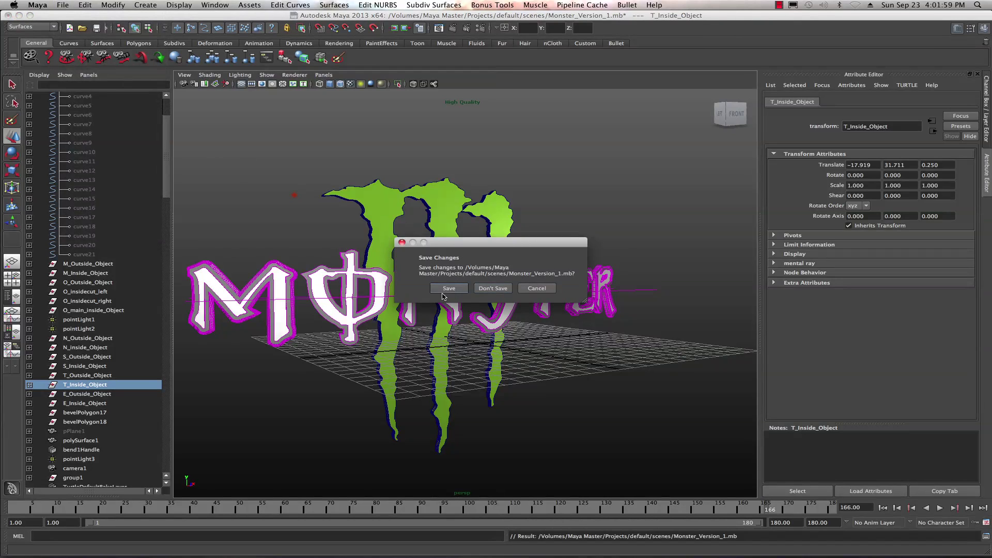
click(462, 290)
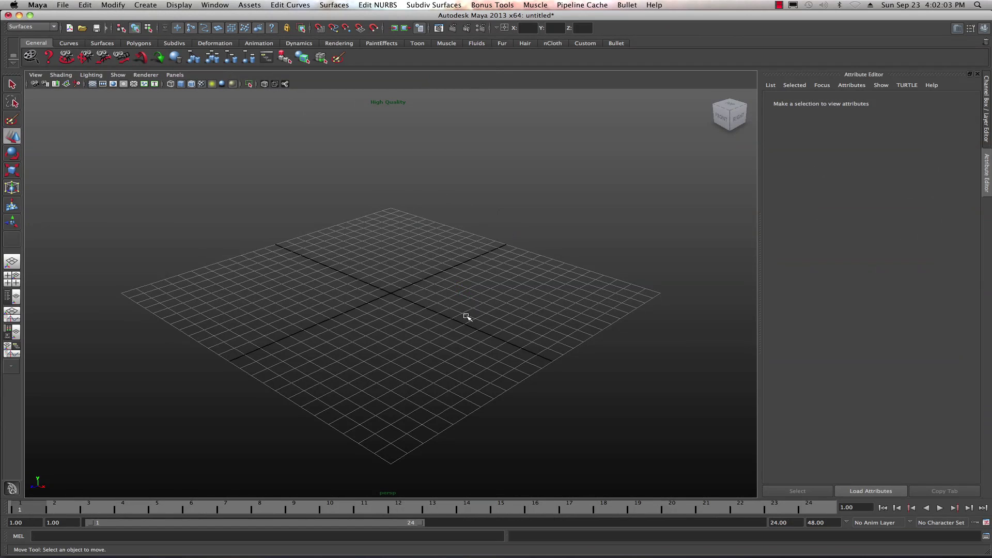
Open the import options and try to import with the file type set to Adobe(R) Illustrator(R).
click(64, 5)
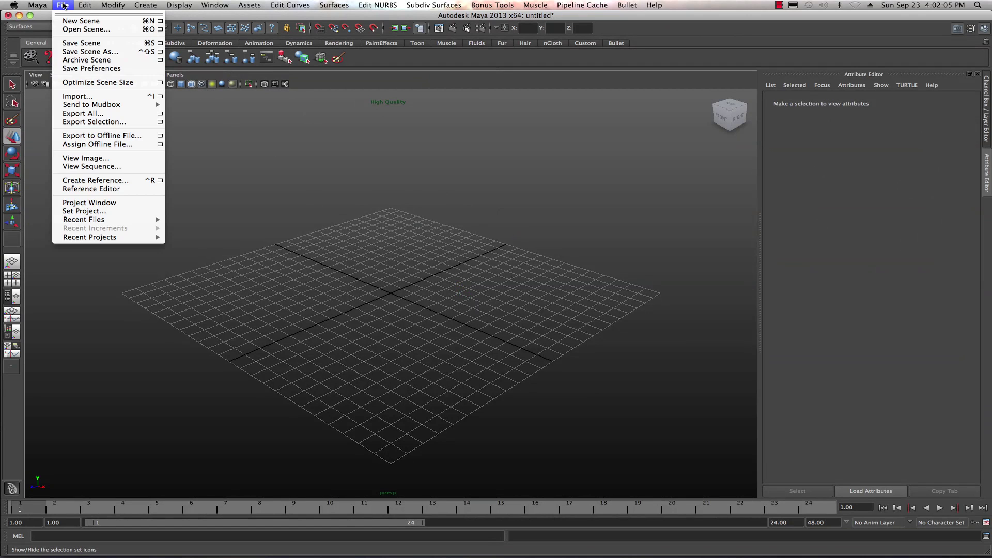
click(161, 97)
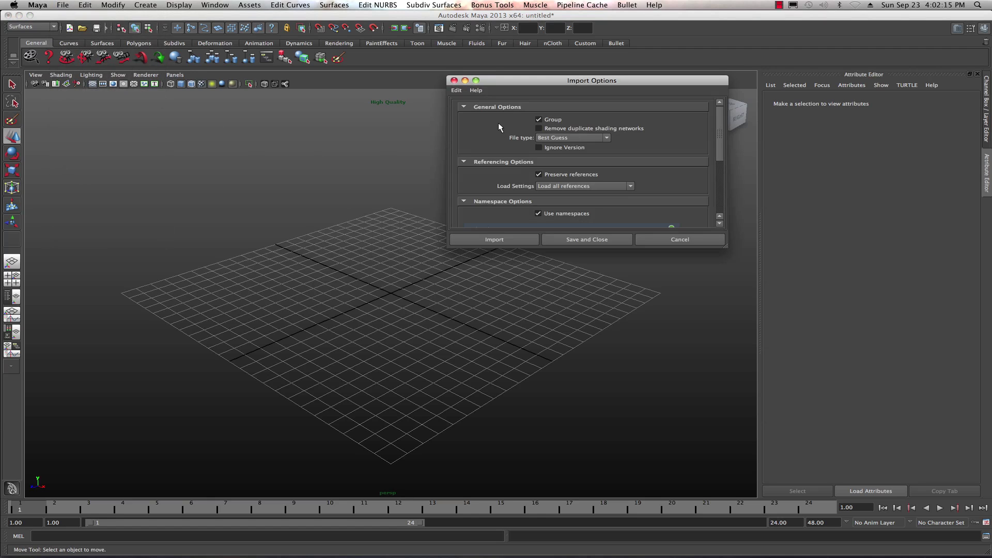
click(607, 137)
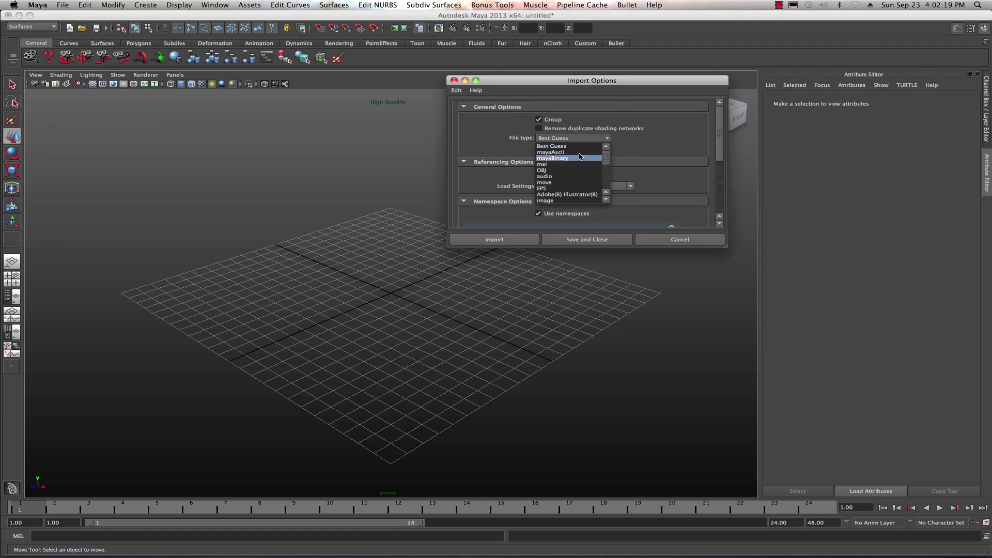
click(564, 195)
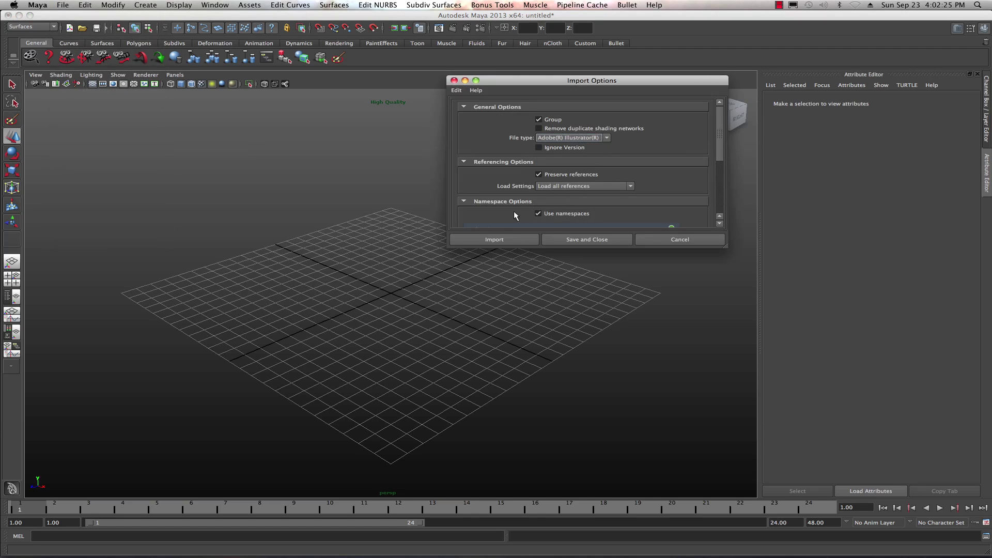
click(493, 240)
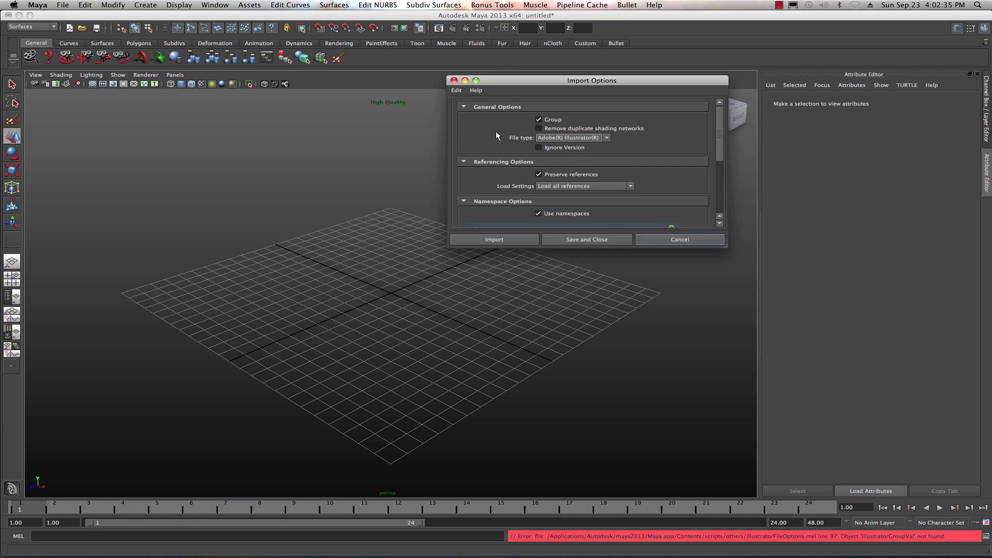
Set the import file type to Best Guess and import Monster_Energy_Claws [Converted].ai from the assets folder.
click(607, 138)
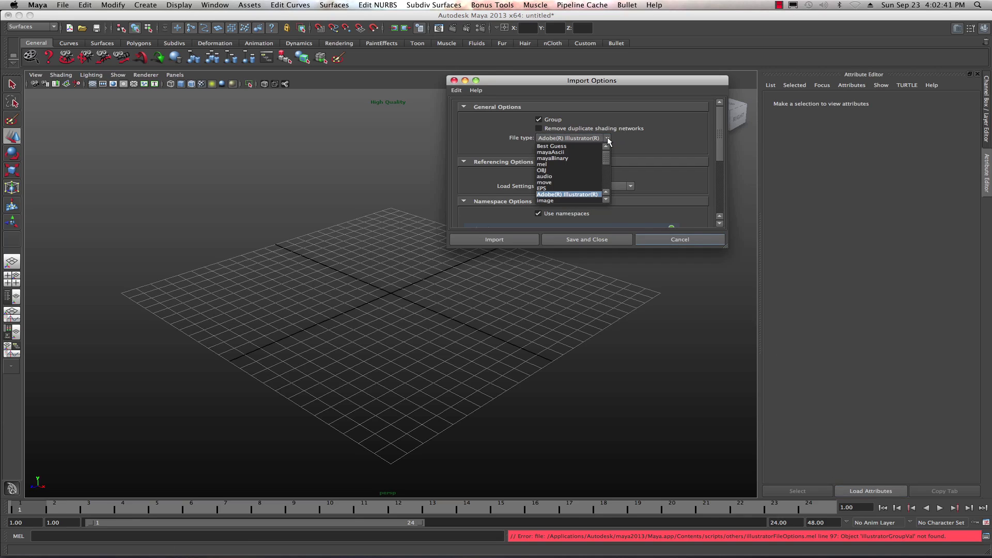
click(571, 147)
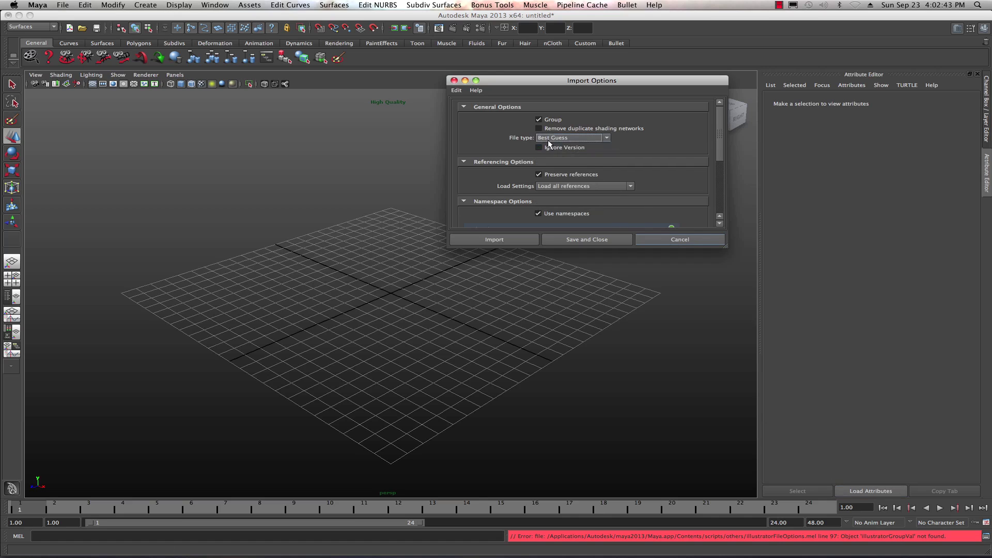
click(515, 240)
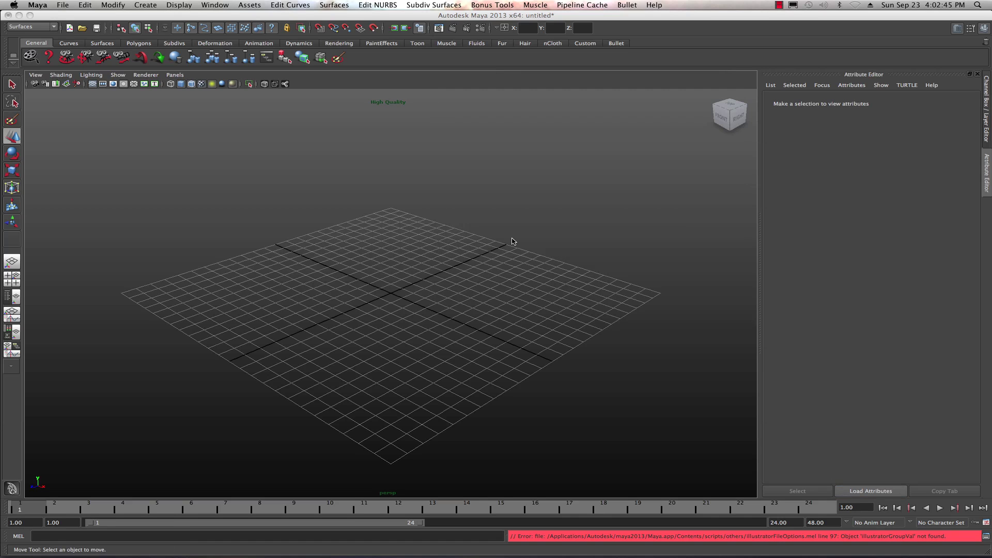
drag(671, 114, 175, 123)
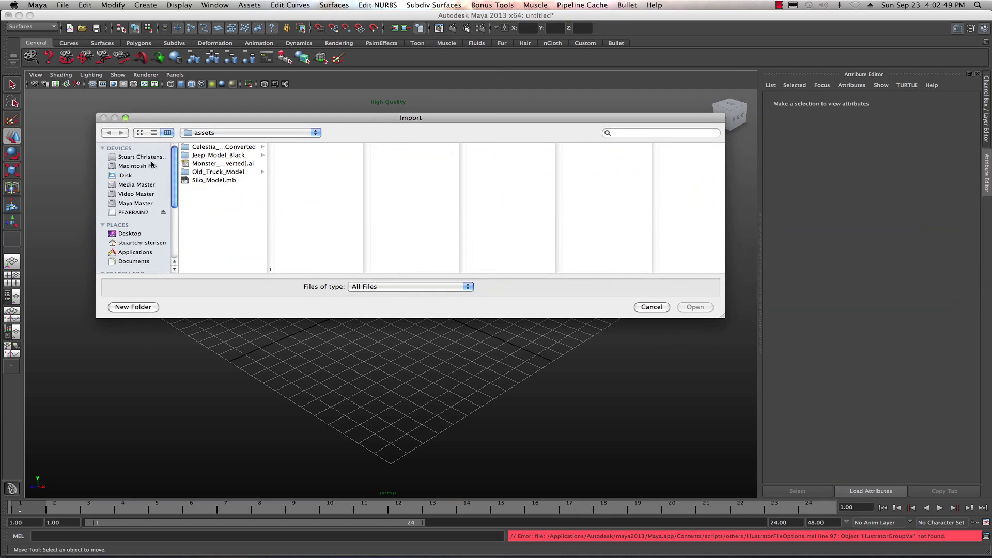
click(203, 164)
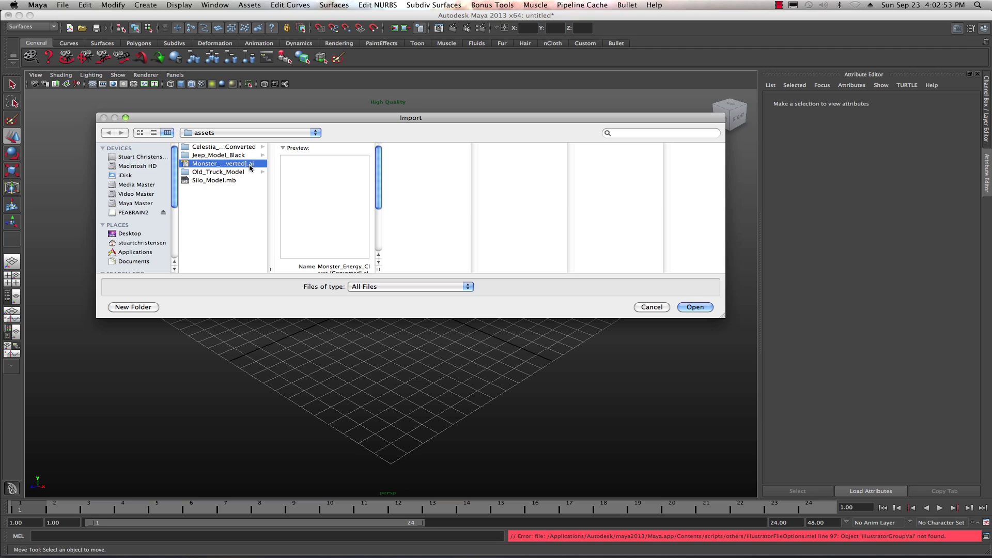
click(695, 307)
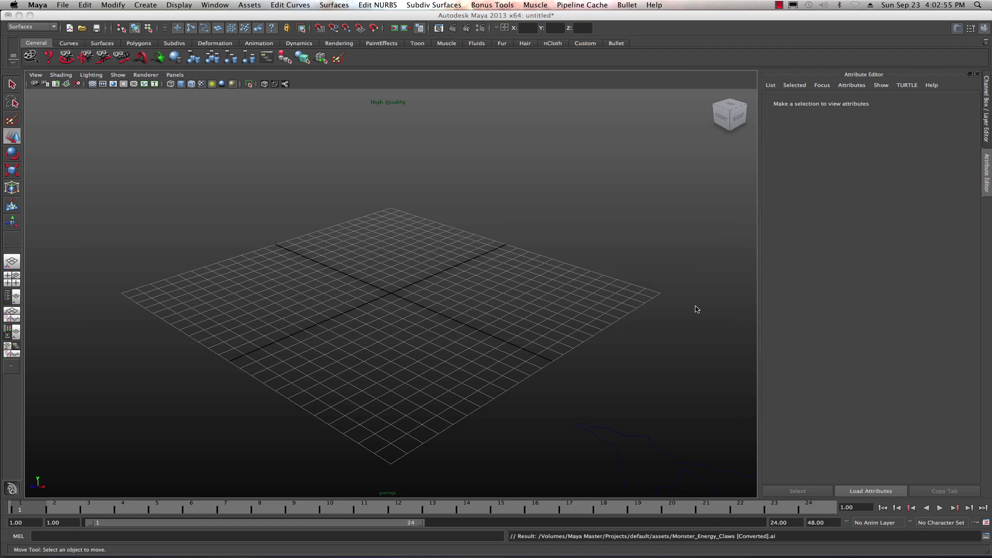
Examine the imported Monster logo outlines from the front and select the curve forming the two left claws.
scroll(401, 278, down, 3)
scroll(400, 277, down, 4)
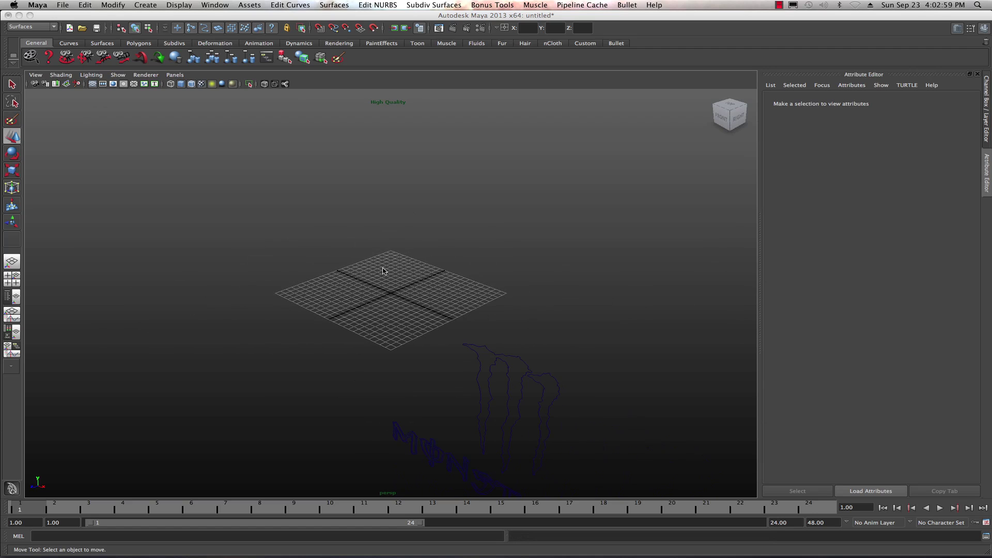
alt+drag(358, 304, 410, 296)
alt+middle_drag(419, 341, 311, 243)
alt+drag(311, 243, 527, 356)
scroll(296, 246, up, 10)
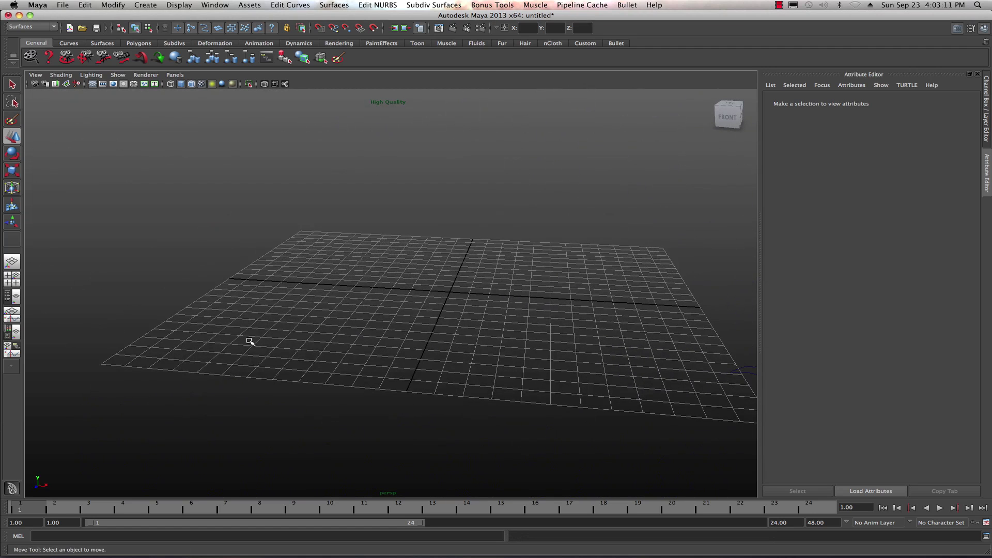
scroll(387, 281, down, 5)
scroll(387, 281, down, 3)
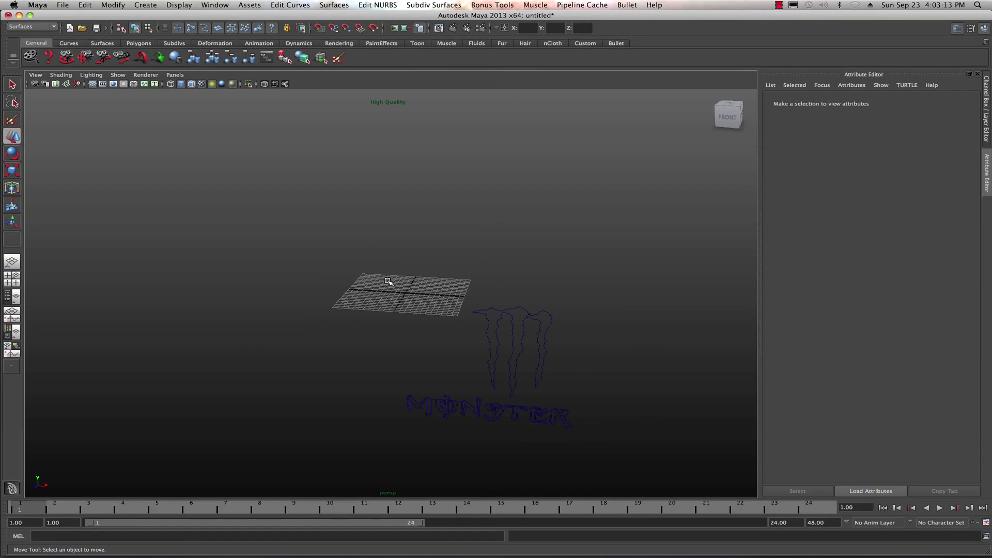
alt+drag(463, 303, 471, 290)
alt+middle_drag(402, 364, 299, 312)
scroll(299, 294, up, 2)
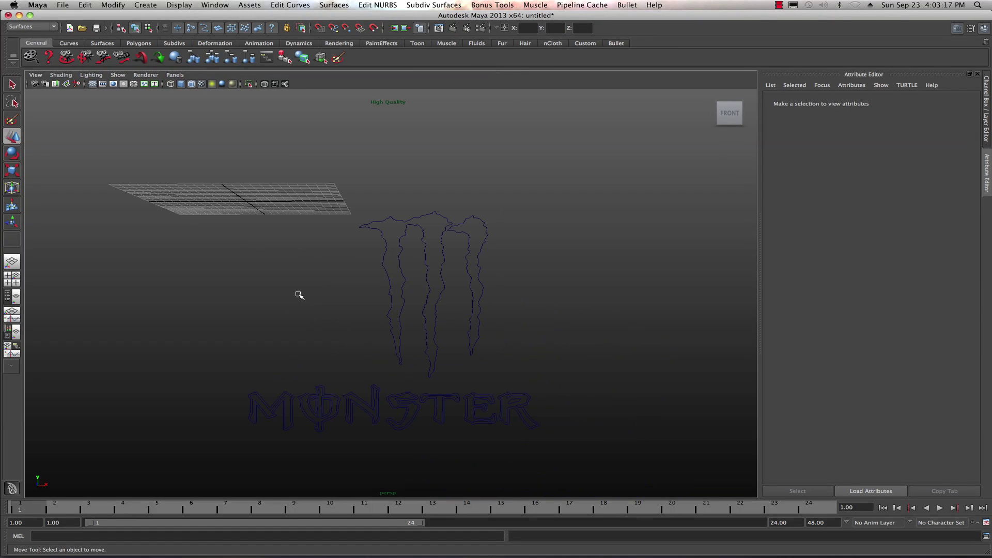
click(381, 219)
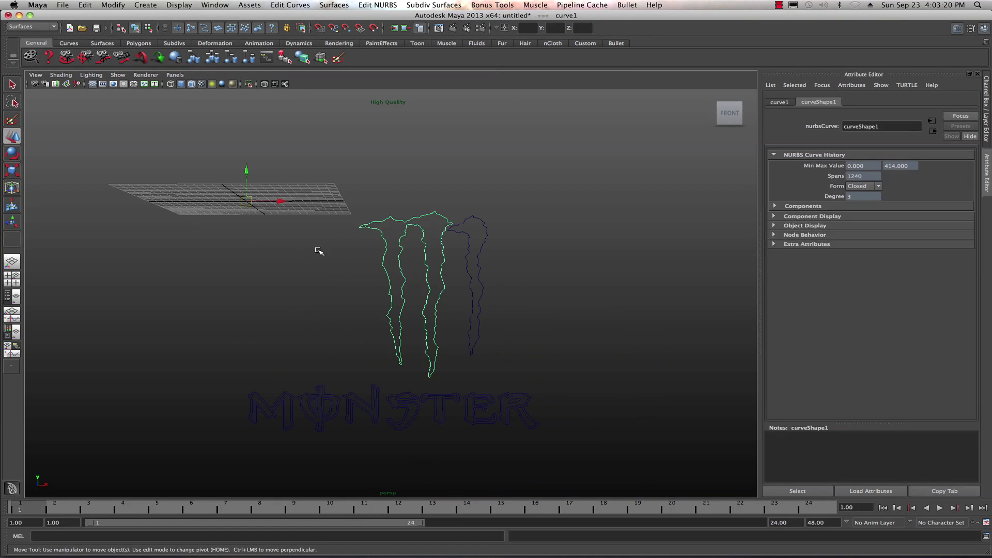
Show the Outliner beside the perspective view and delete the group containing all imported logo curves.
click(12, 296)
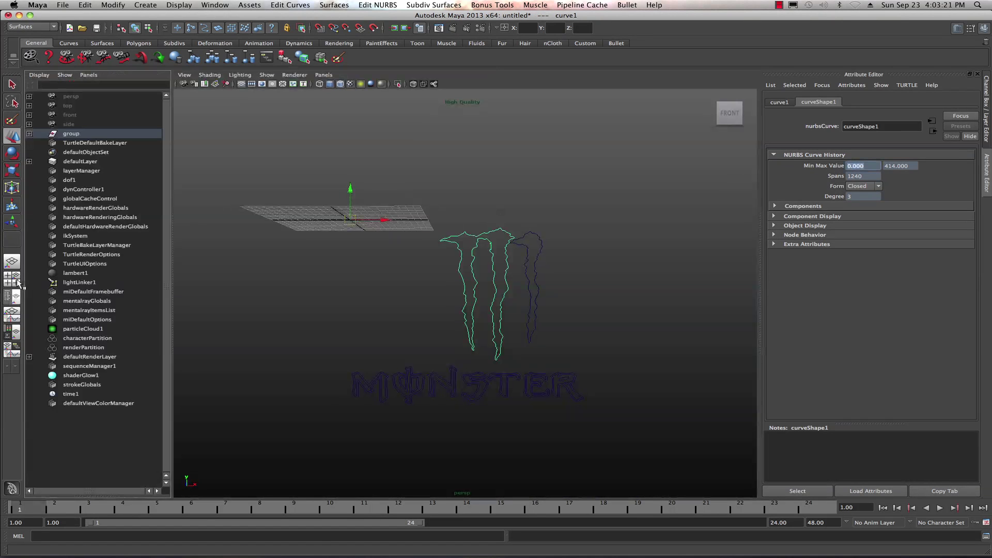
click(29, 134)
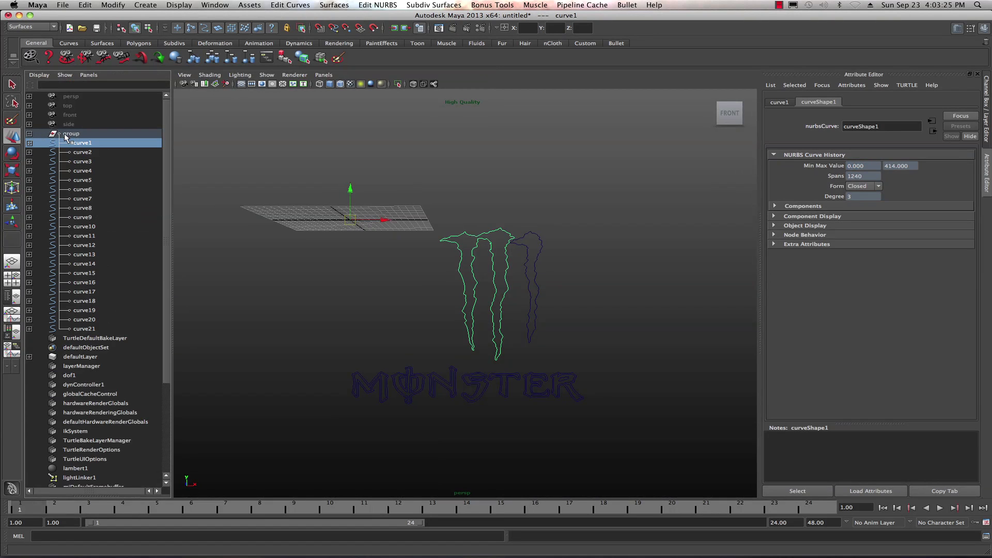
click(71, 134)
middle_drag(71, 135, 86, 135)
middle_drag(85, 329, 304, 191)
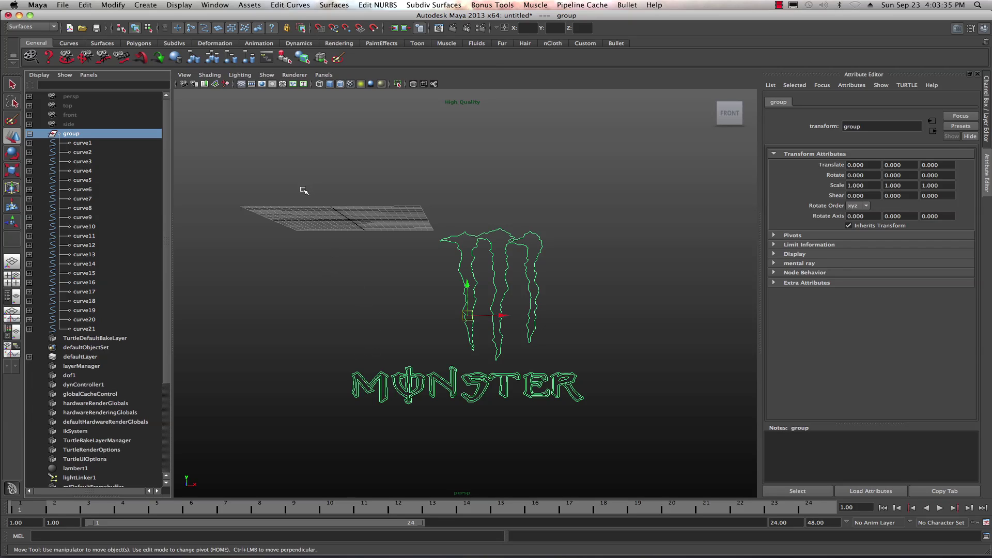
middle_drag(129, 153, 83, 135)
key(Delete)
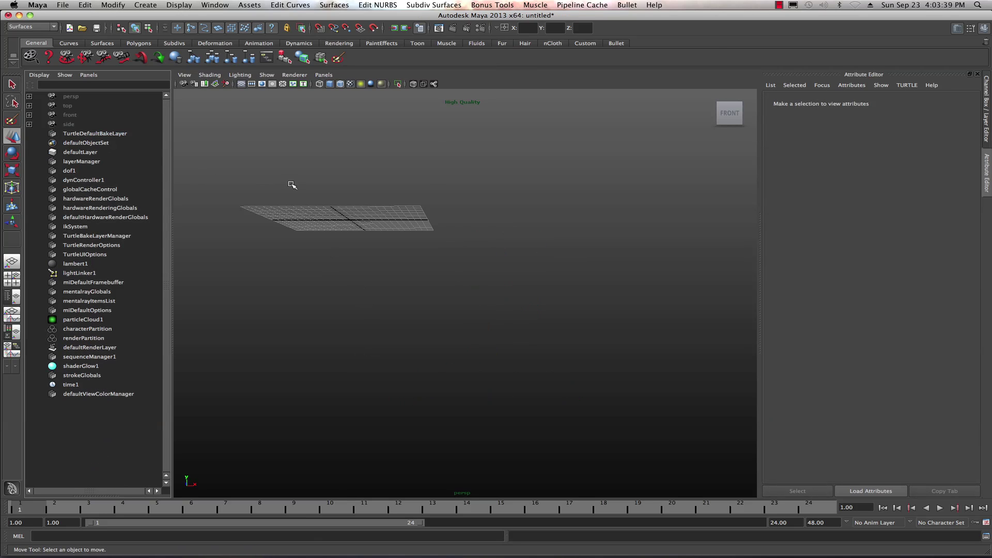
Try to create an Illustrator object of type Bevel from Monster_Energy_Claws [Converted].ai in the assets folder.
scroll(297, 181, down, 3)
scroll(297, 181, up, 3)
alt+middle_drag(336, 215, 480, 345)
alt+drag(481, 345, 444, 355)
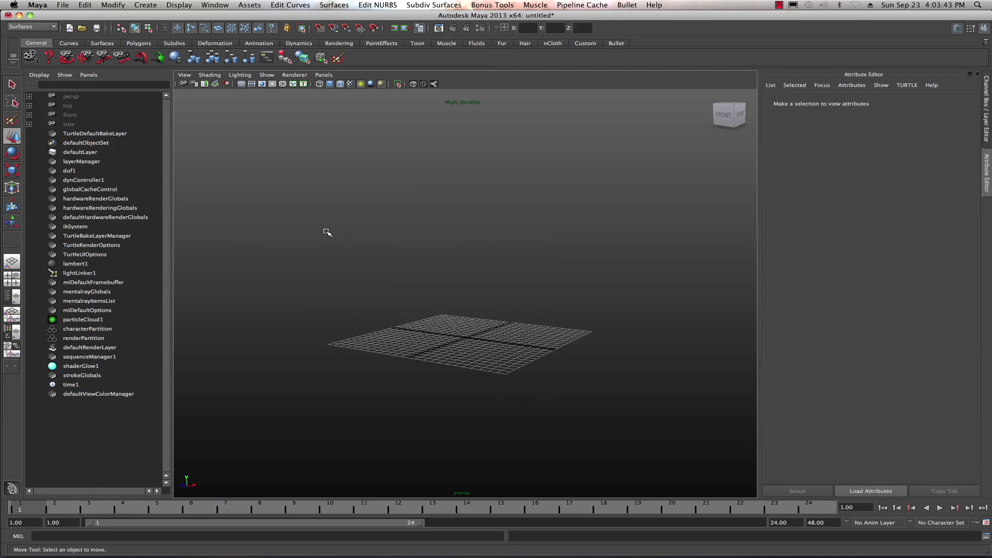
click(150, 6)
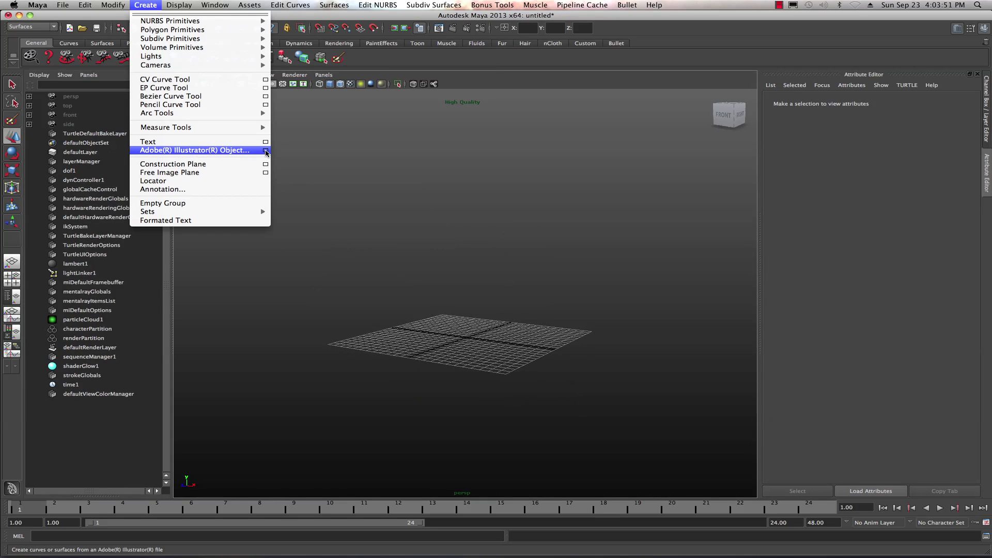
click(265, 151)
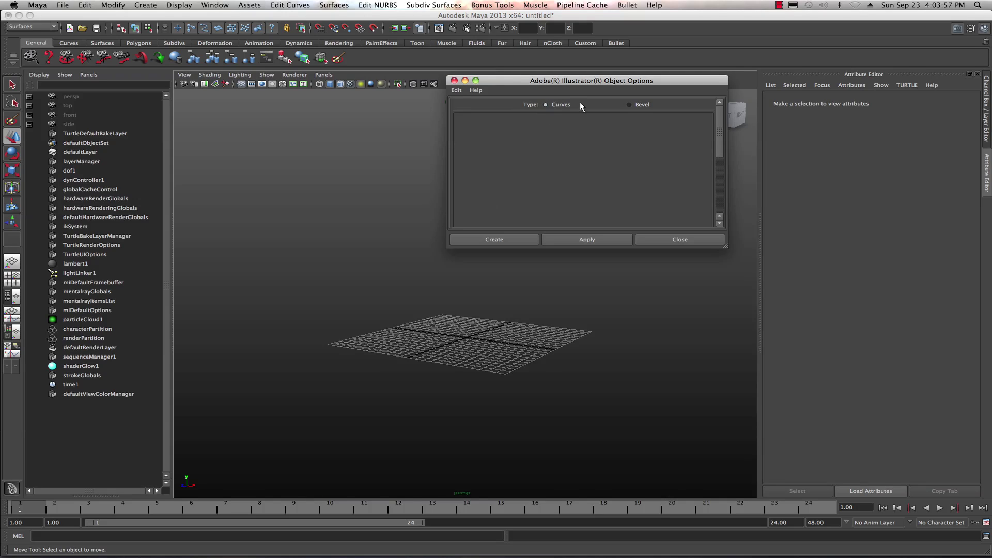
click(629, 105)
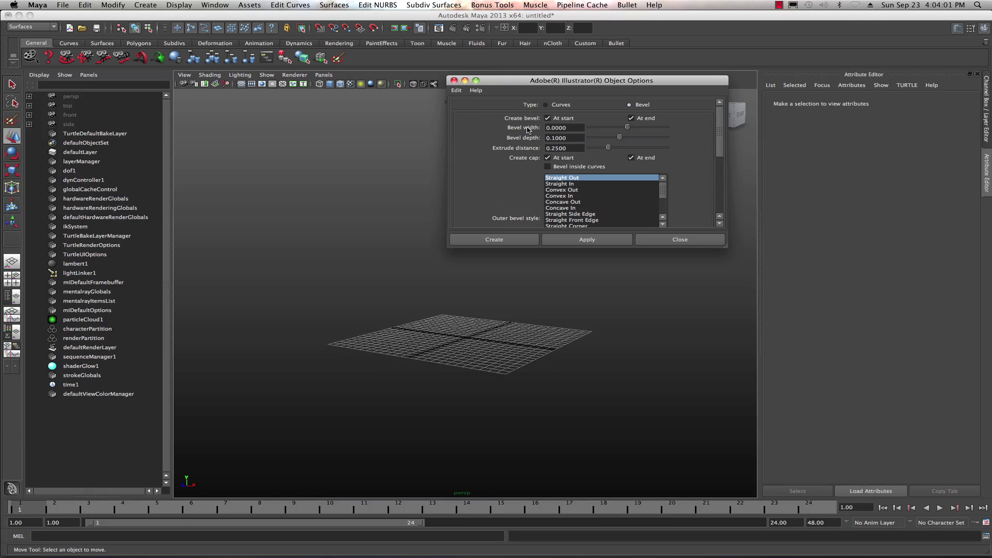
click(493, 239)
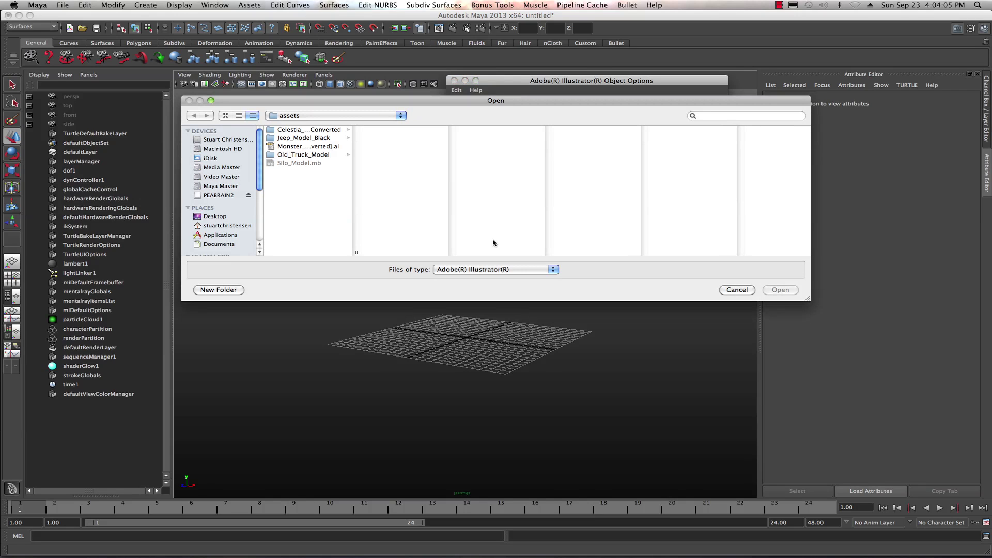
click(309, 147)
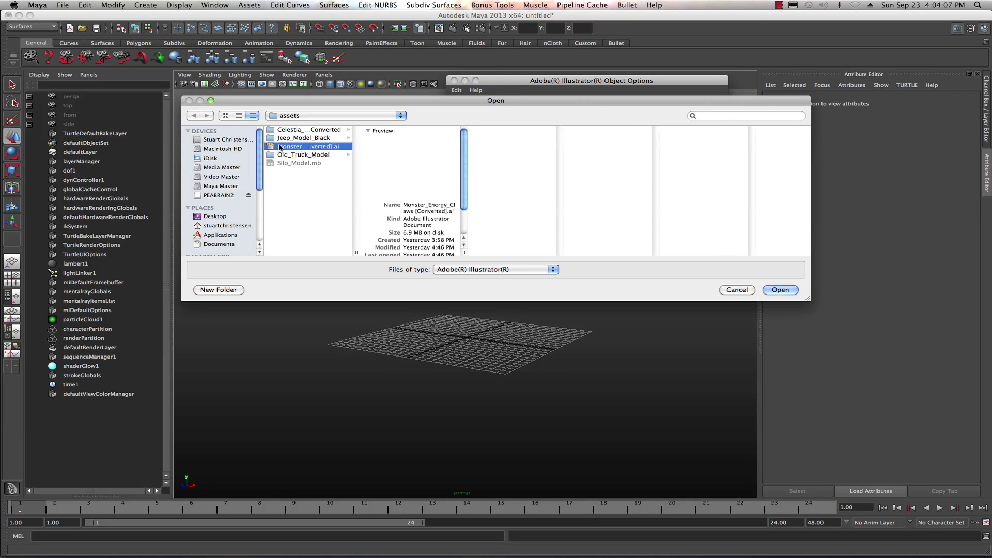
click(779, 289)
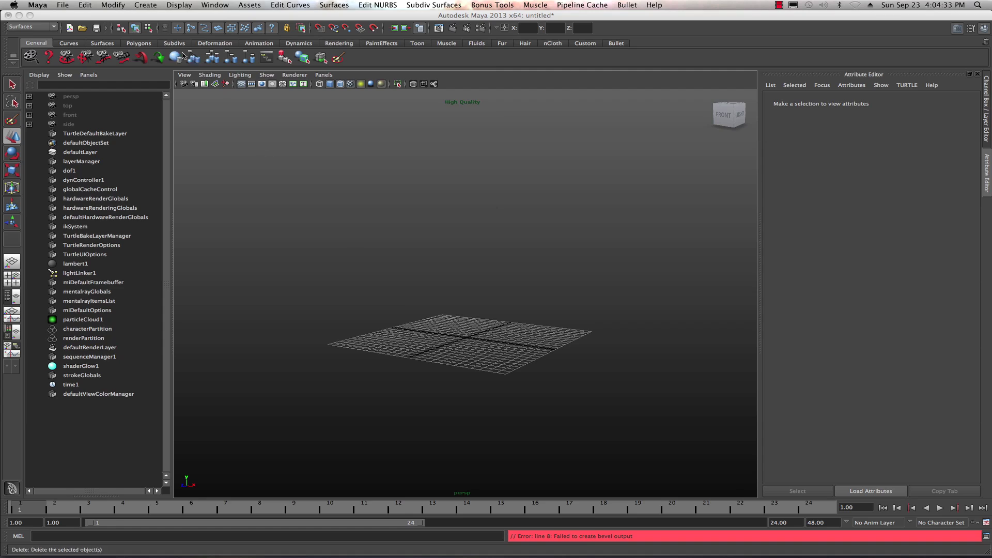
Create an Illustrator object of type Curves from Monster_Energy_Claws [Converted].ai in the assets folder.
click(145, 5)
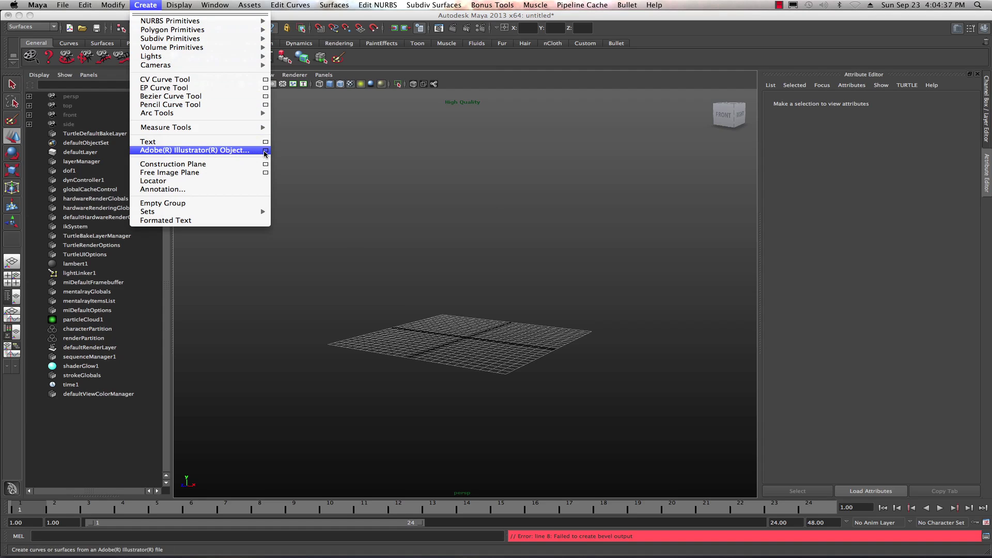
click(266, 150)
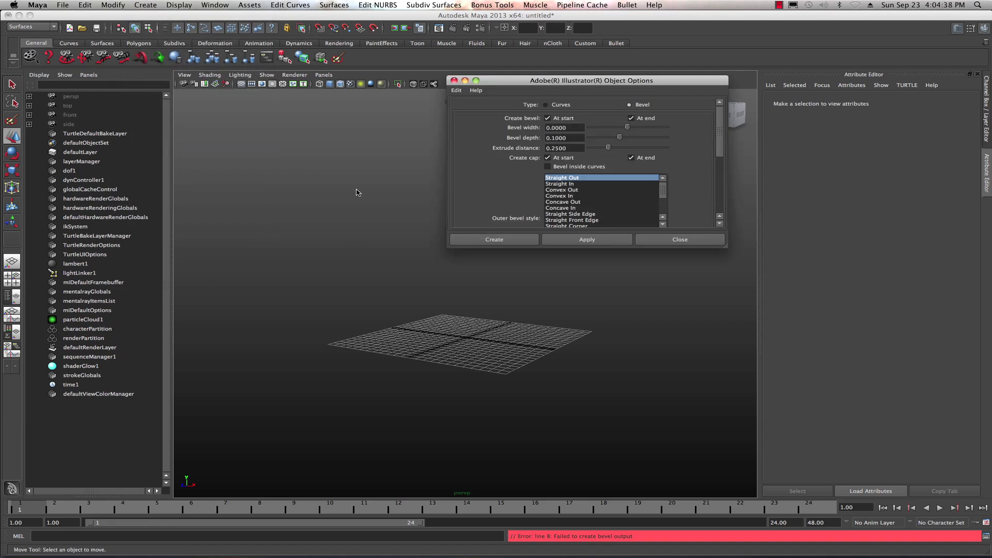
click(546, 104)
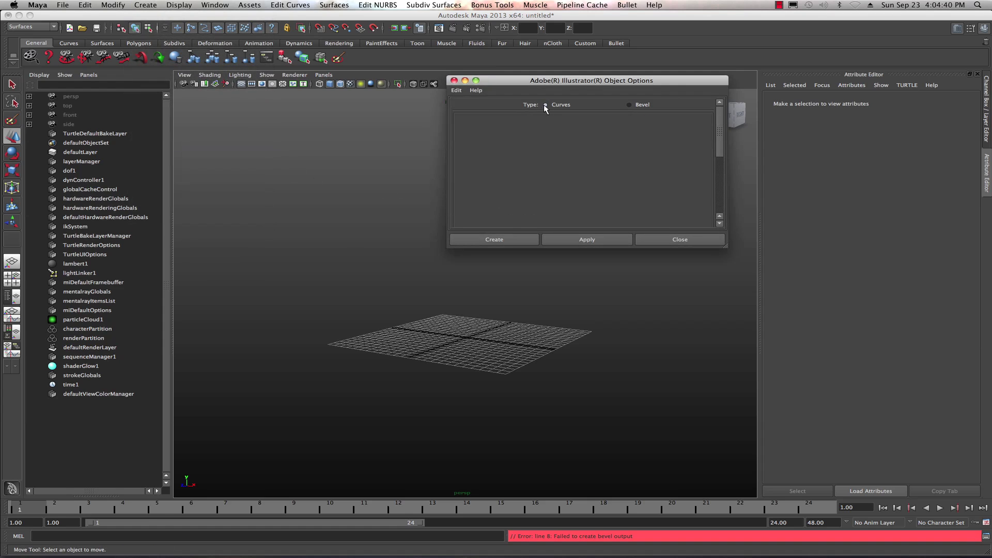
click(494, 240)
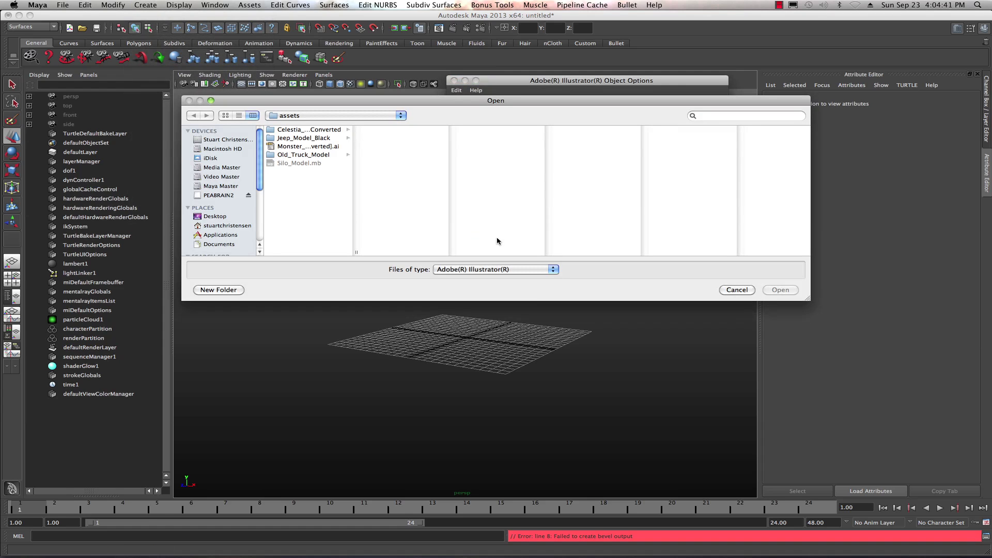
click(297, 147)
click(780, 289)
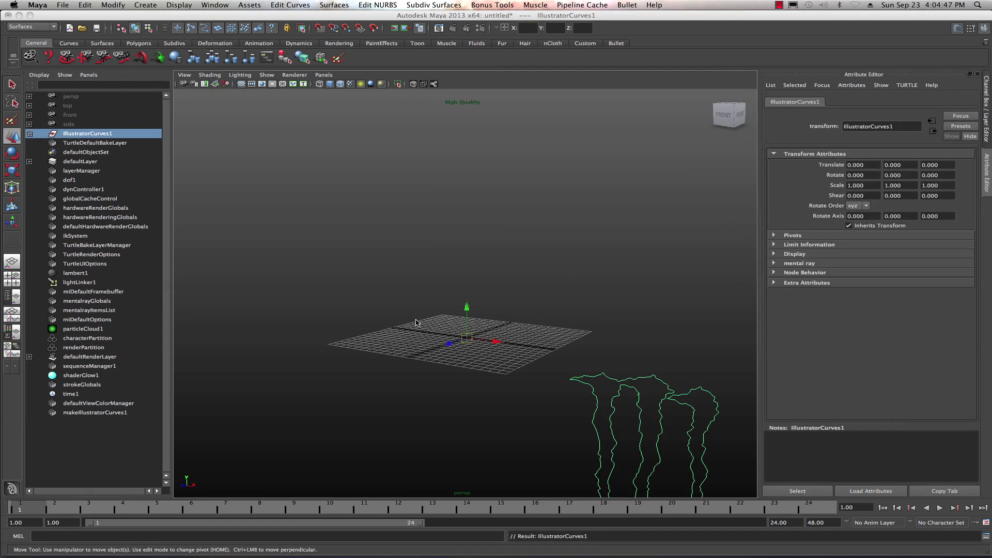
Expand IllustratorCurves1 and CompoundCurve1, select curve1, and examine the logo curves from the front.
click(29, 134)
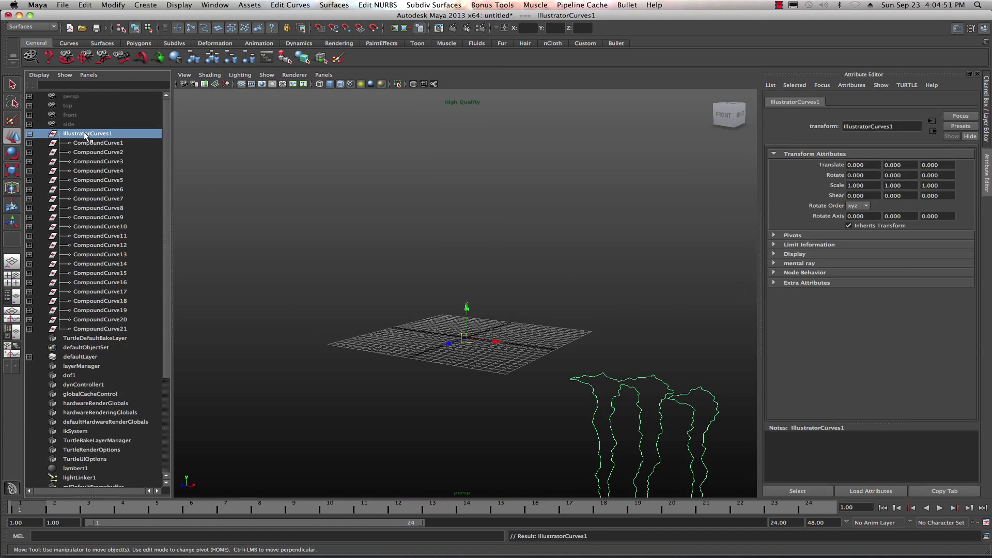
click(29, 142)
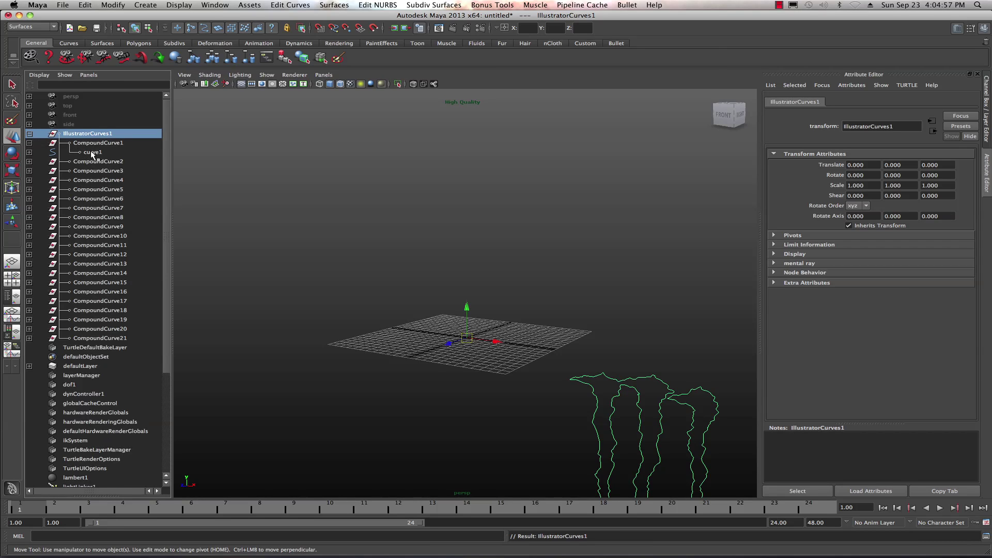
click(91, 151)
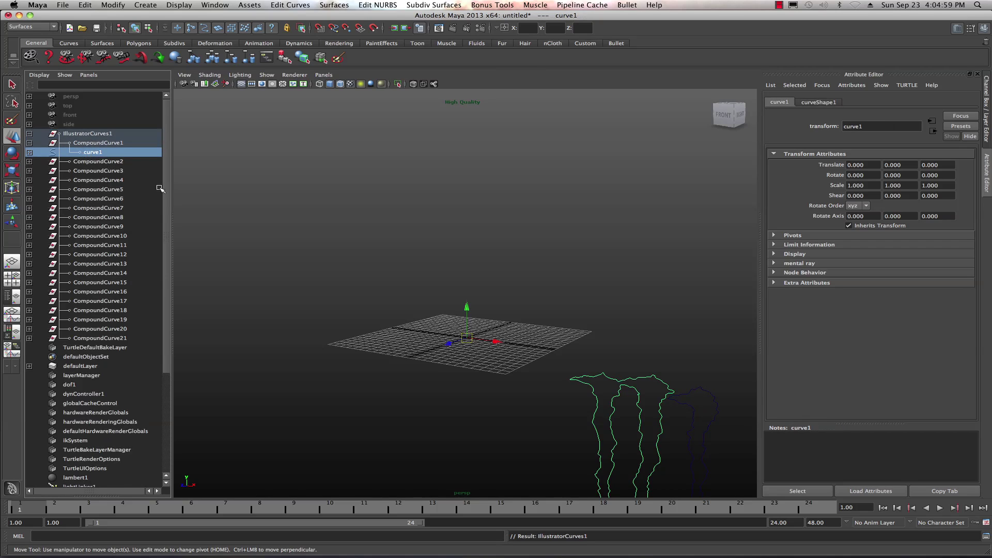
scroll(391, 268, down, 3)
alt+drag(397, 328, 443, 332)
alt+middle_drag(443, 332, 407, 302)
alt+drag(408, 301, 390, 296)
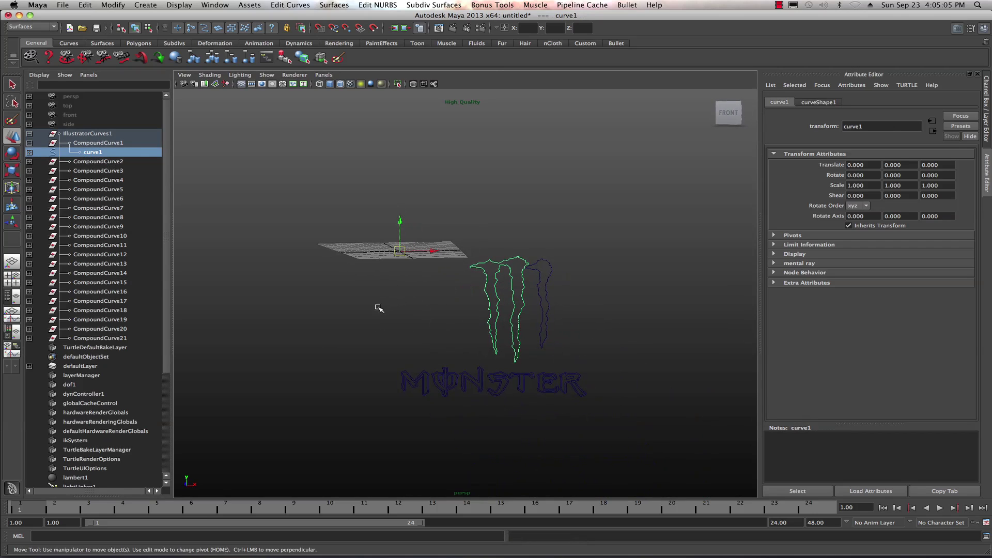
Move the whole IllustratorCurves1 group above the grid, to about -16.4 in X and 35.5 in Y.
click(95, 134)
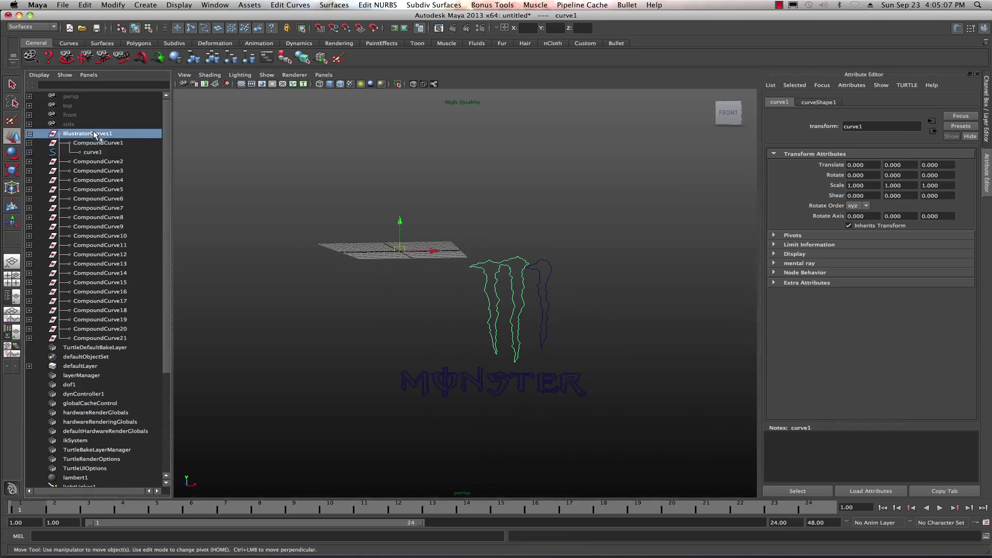
drag(399, 221, 469, 248)
scroll(437, 347, up, 5)
scroll(429, 276, up, 5)
scroll(429, 283, down, 3)
alt+middle_drag(411, 295, 461, 230)
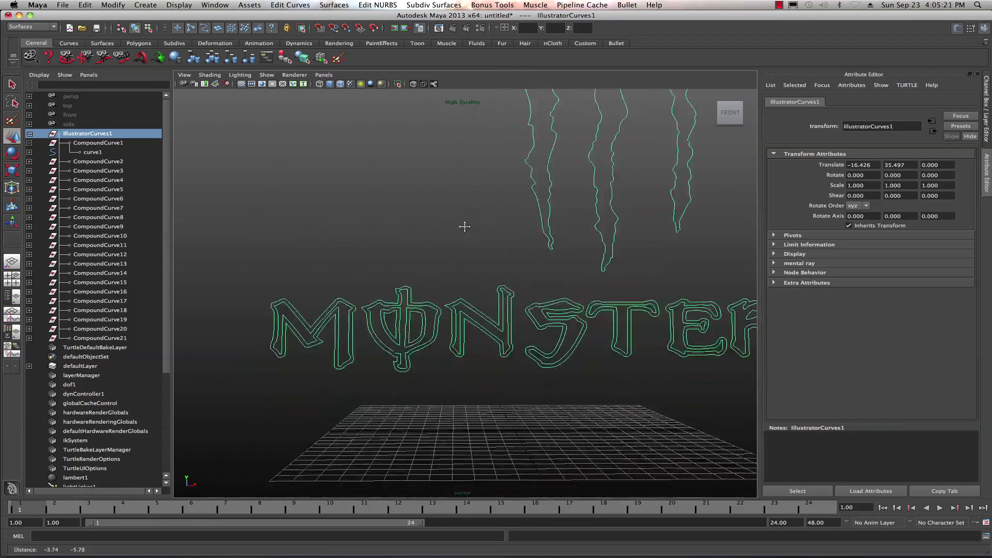
Close the gap in the inner outline of the O in the MONSTER lettering with Open/Close Curves.
scroll(419, 325, up, 5)
scroll(415, 329, down, 4)
scroll(449, 304, up, 2)
click(423, 310)
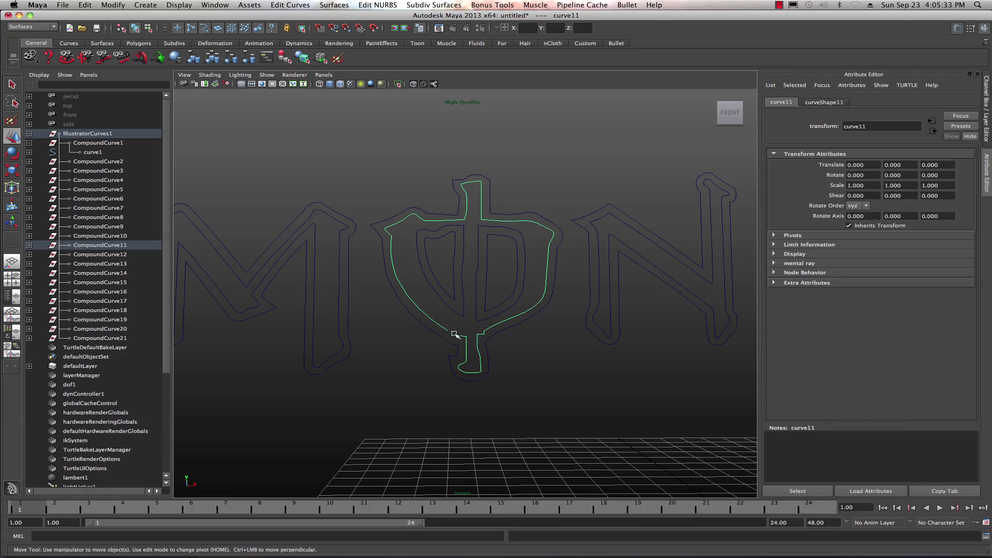
scroll(461, 331, up, 5)
alt+middle_drag(442, 367, 459, 334)
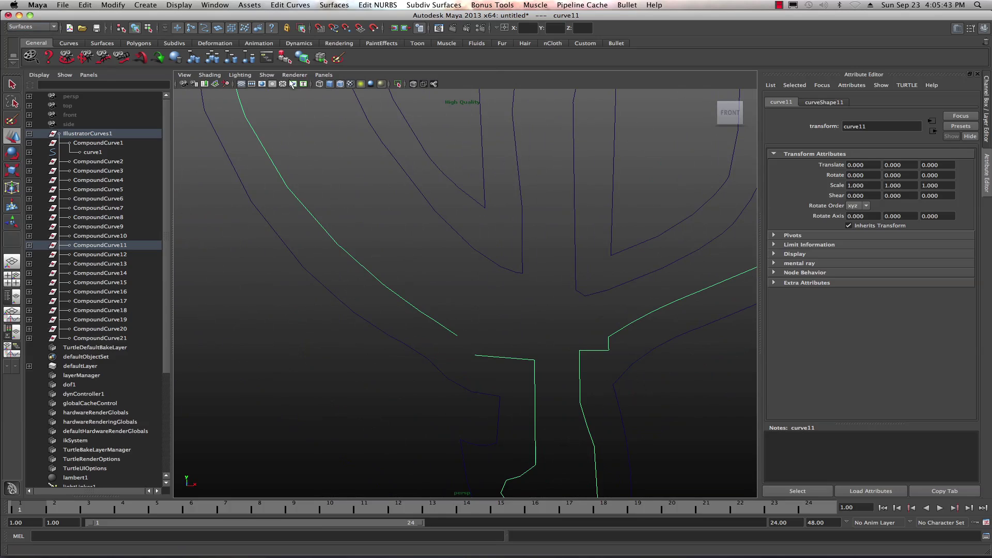
click(292, 6)
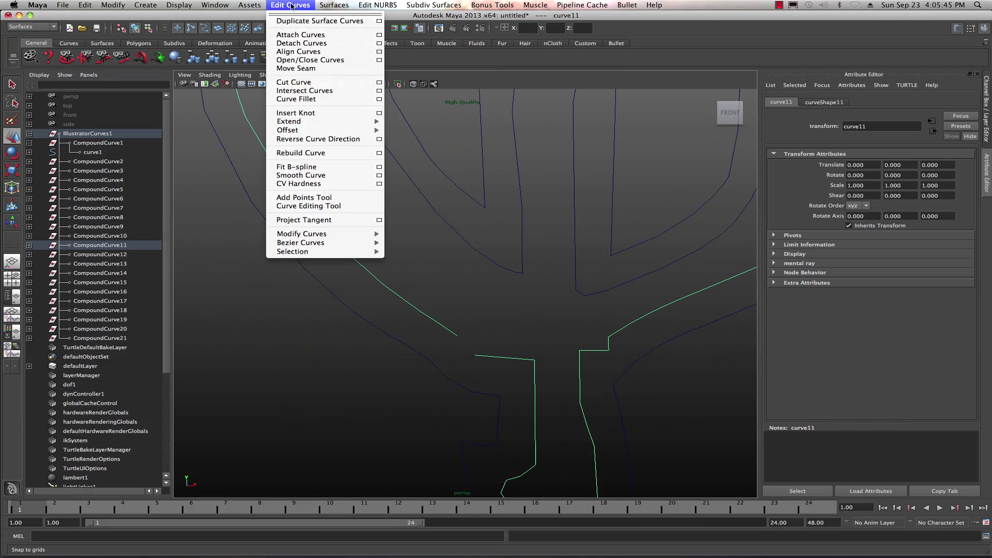
click(300, 60)
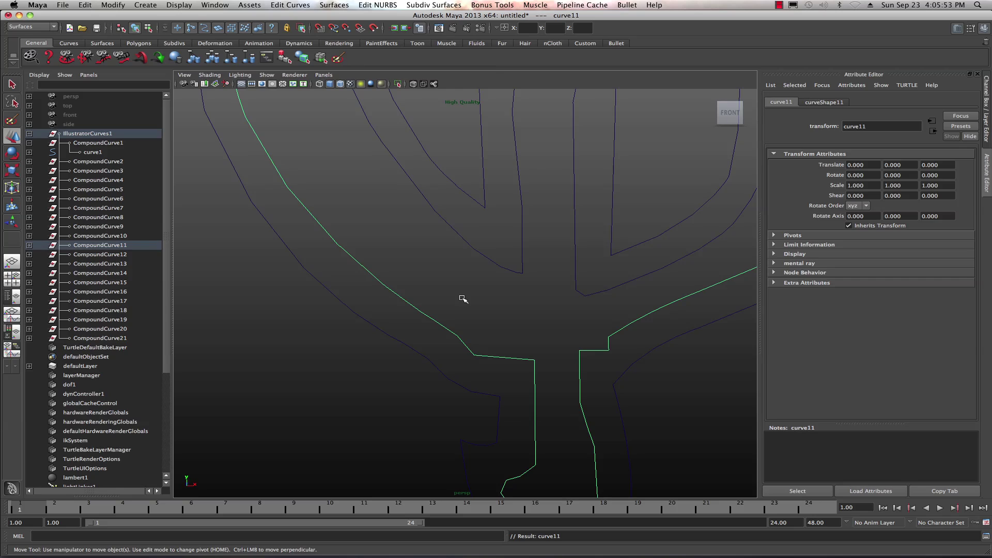
Select the curve around the left opening inside the O and compare the outlines with the finished logo render.
scroll(463, 299, down, 3)
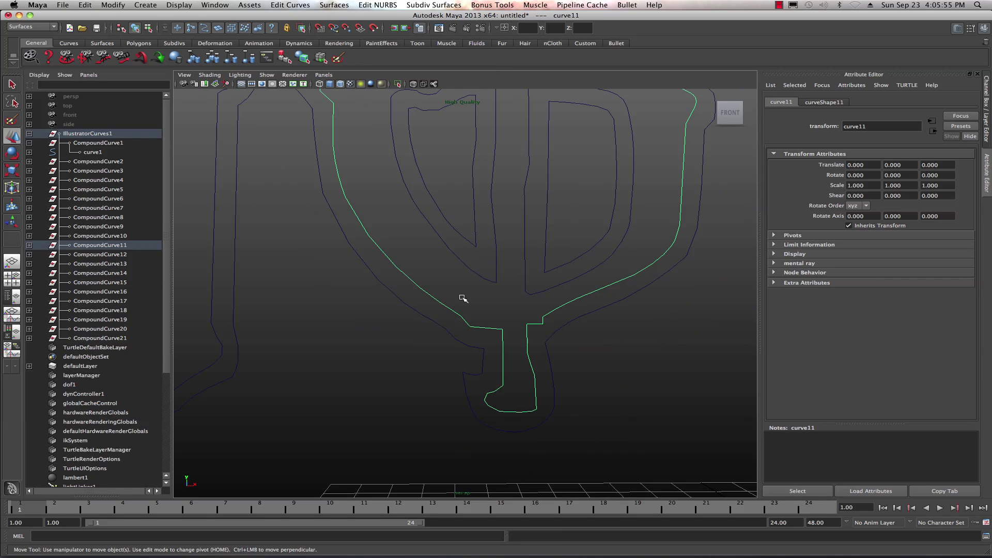
scroll(463, 299, down, 10)
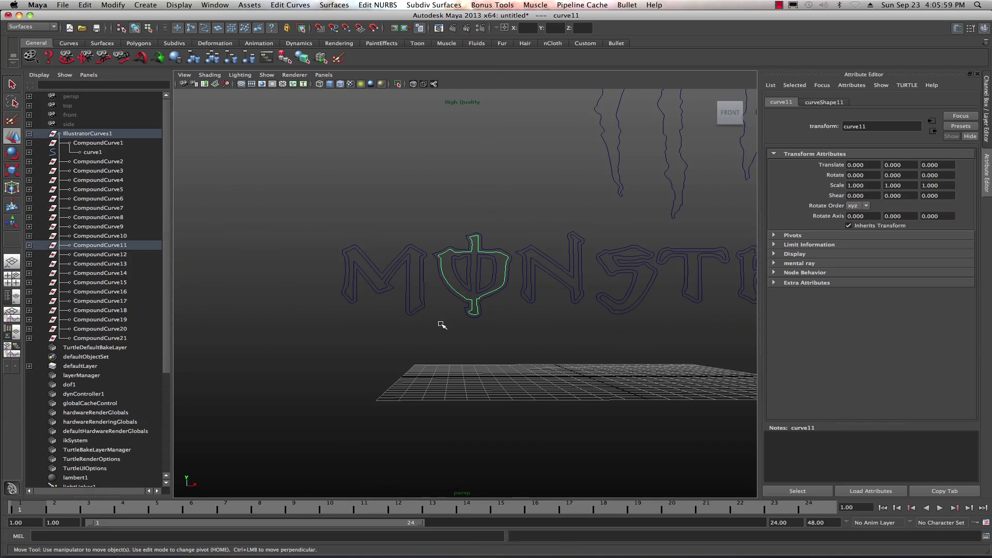
alt+middle_drag(532, 346, 600, 385)
scroll(454, 344, up, 8)
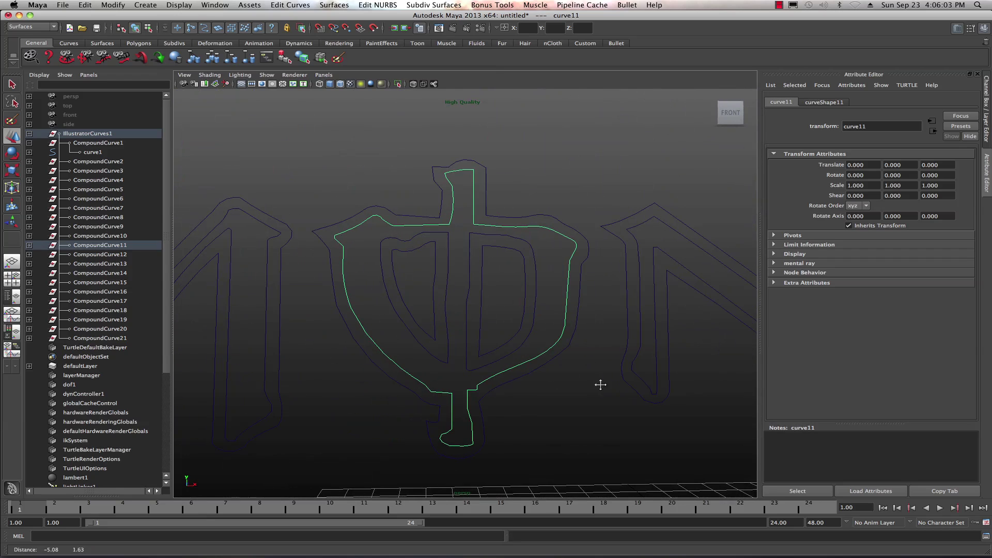
scroll(429, 264, up, 3)
alt+middle_drag(438, 260, 443, 243)
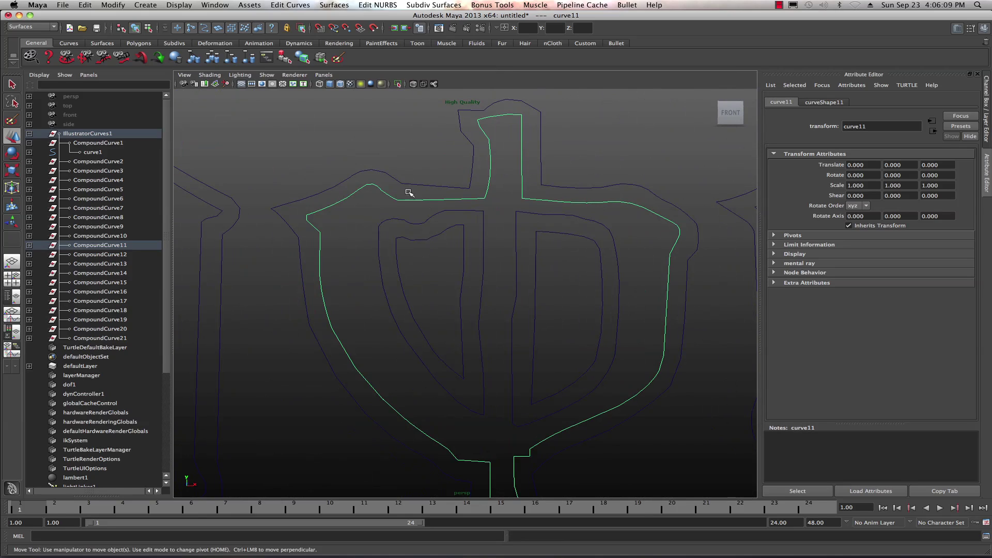
click(456, 210)
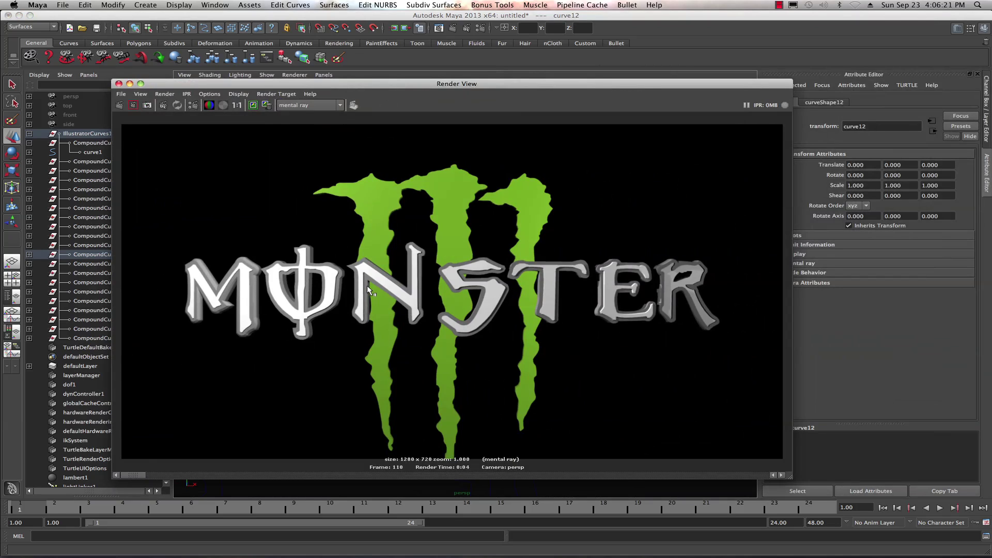
drag(332, 86, 989, 88)
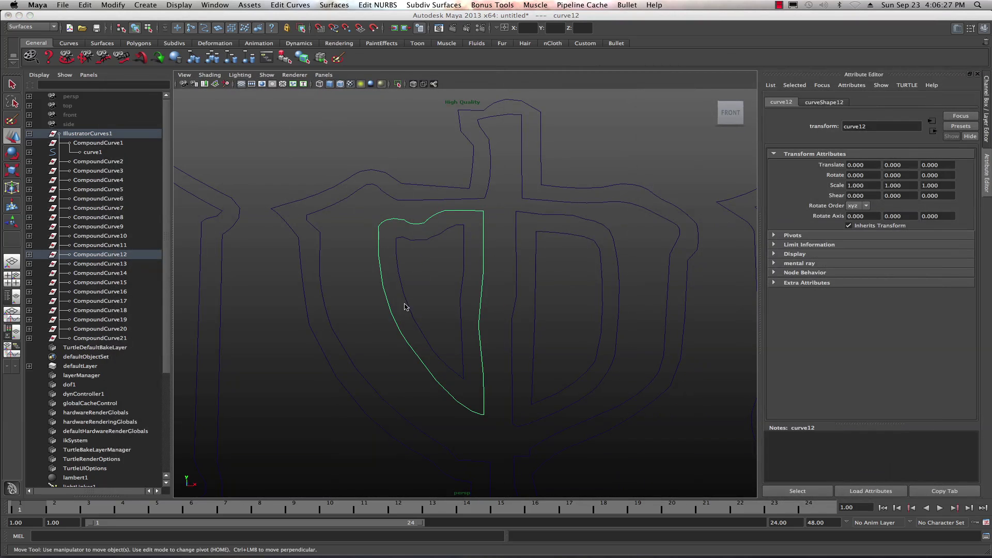
Set the NURBS display smoothness of the selected curve inside the O to Fine.
alt+middle_drag(372, 315, 449, 317)
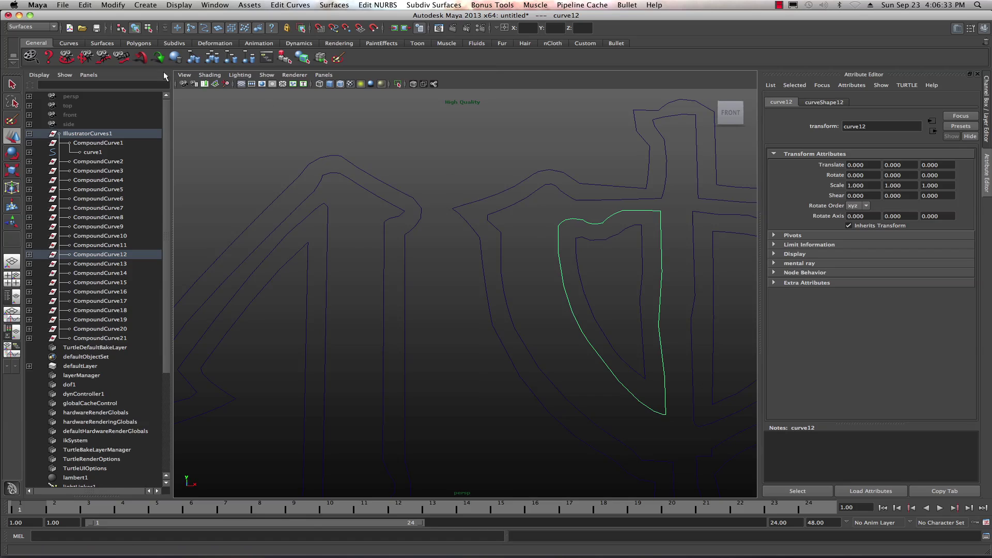
click(175, 8)
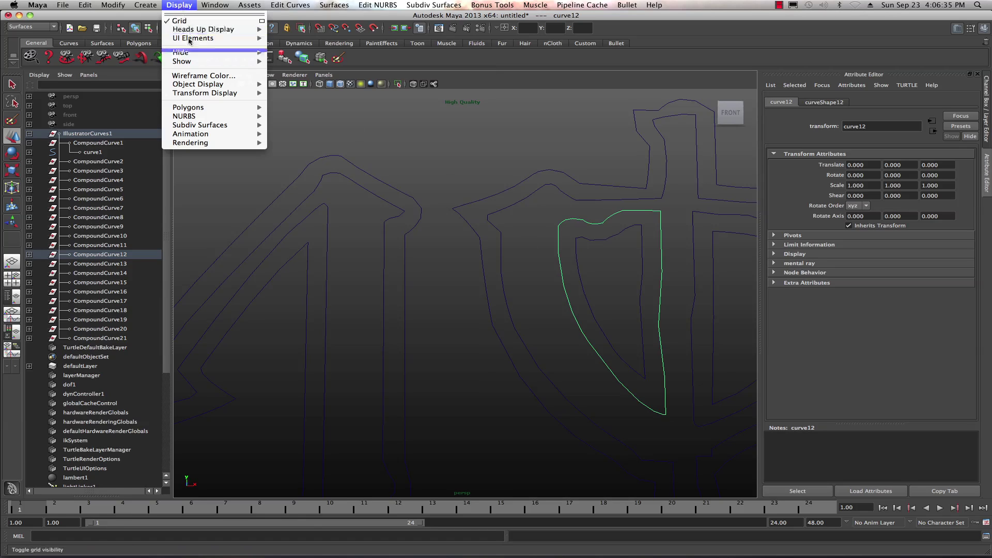
mouse_move(183, 118)
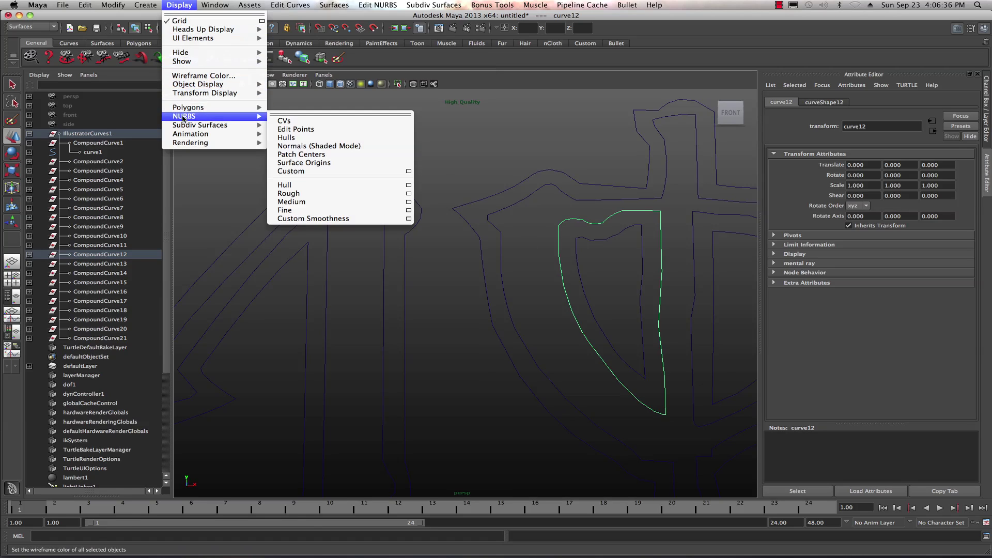
click(286, 211)
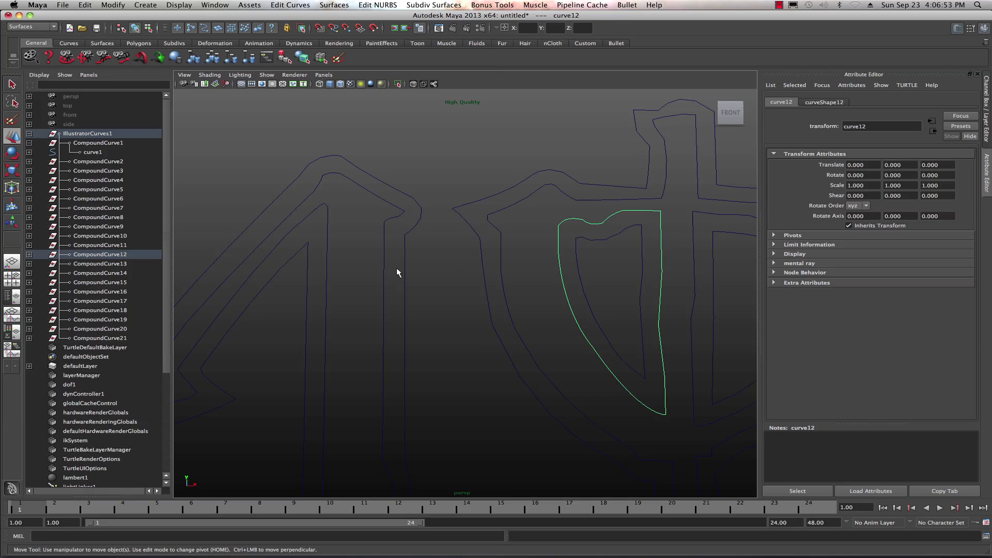
Select the whole IllustratorCurves1 group and set its NURBS display smoothness to Fine.
scroll(395, 268, down, 5)
scroll(371, 264, down, 3)
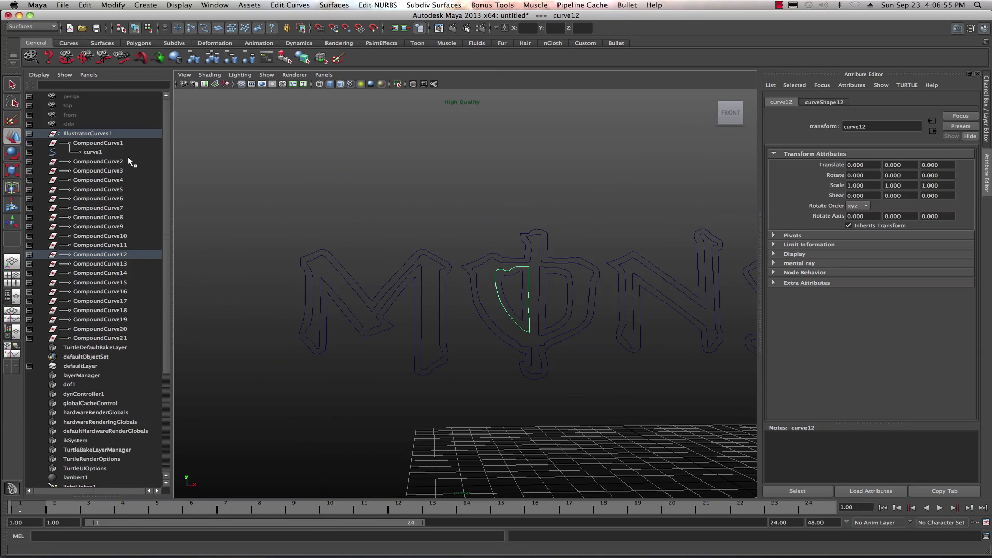
click(103, 134)
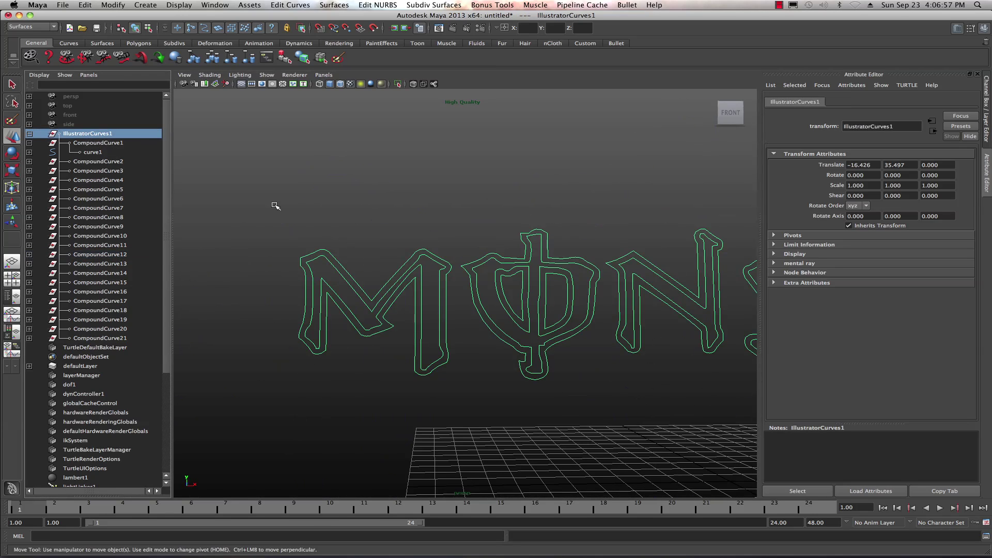
scroll(305, 219, down, 6)
alt+drag(382, 257, 345, 293)
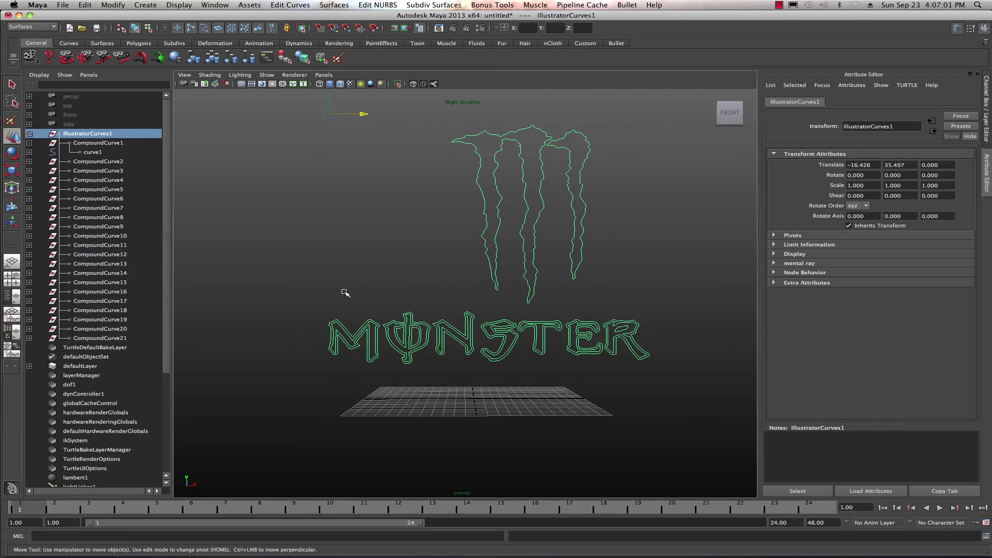
scroll(346, 259, up, 5)
scroll(336, 279, down, 2)
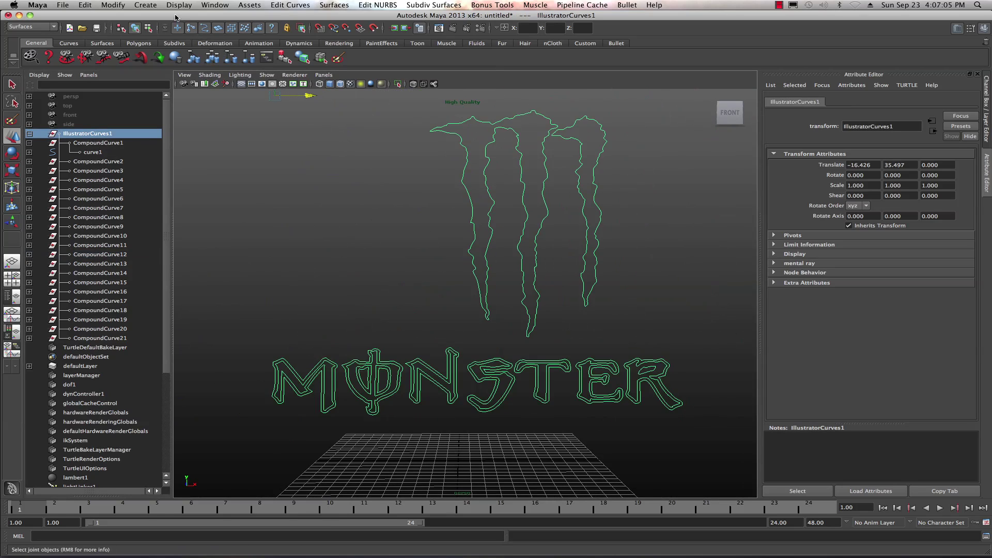
click(146, 5)
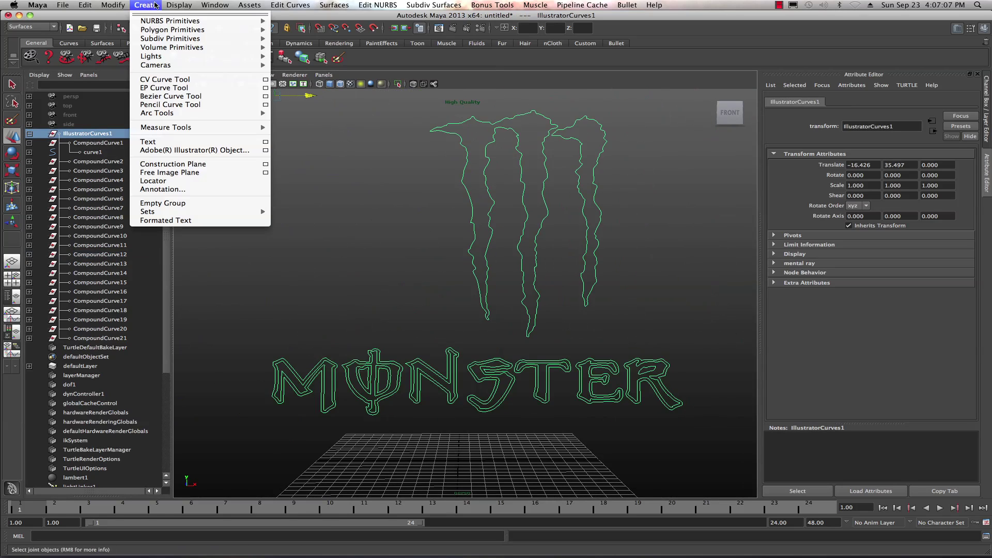
mouse_move(173, 4)
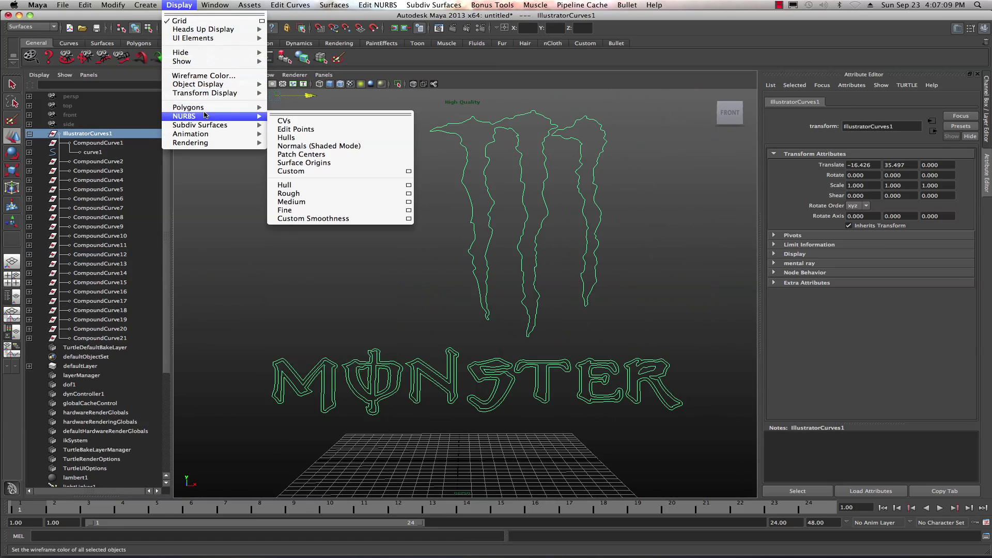
click(286, 211)
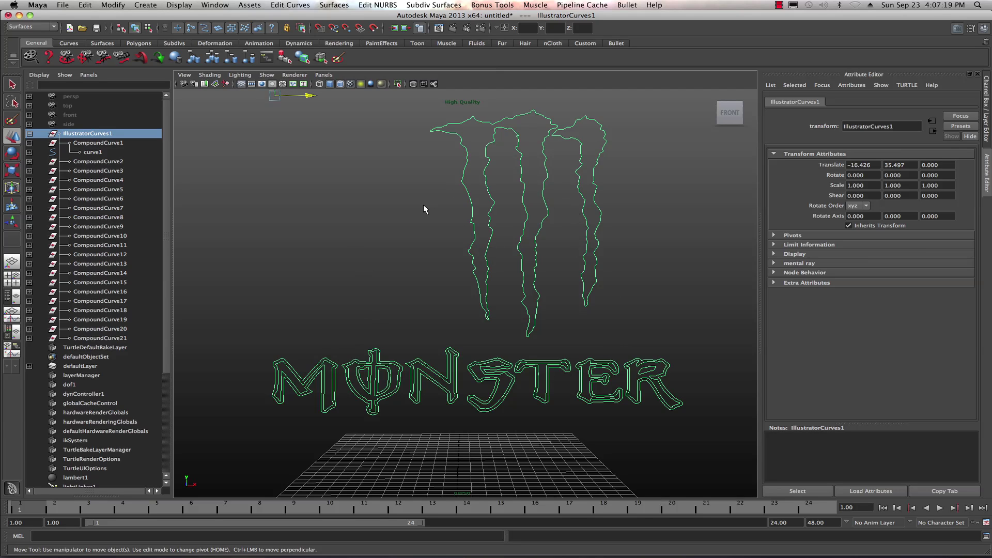
Bevel curve1, the outline of the two joined claws, with Bevel Plus after resetting its options to defaults.
alt+drag(380, 214, 416, 232)
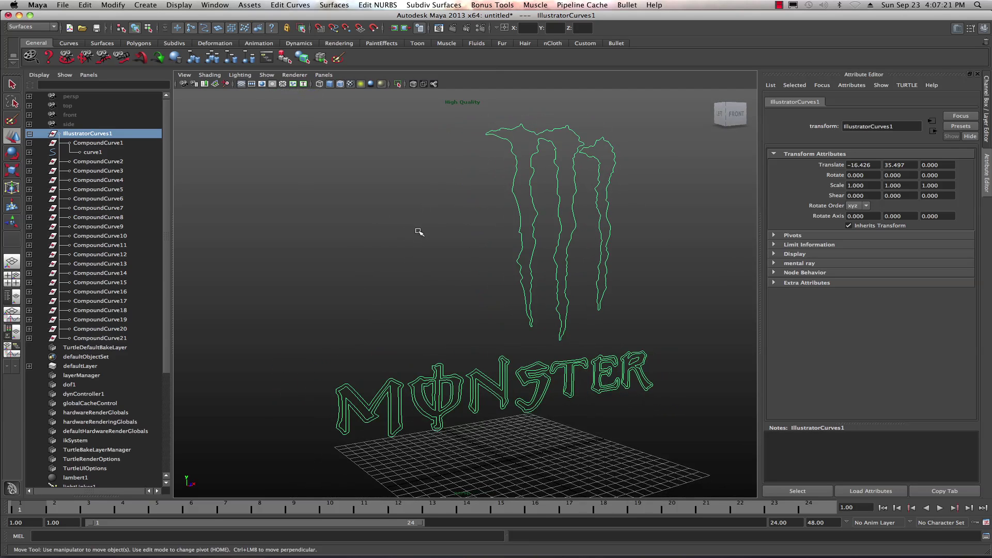
scroll(414, 212, up, 5)
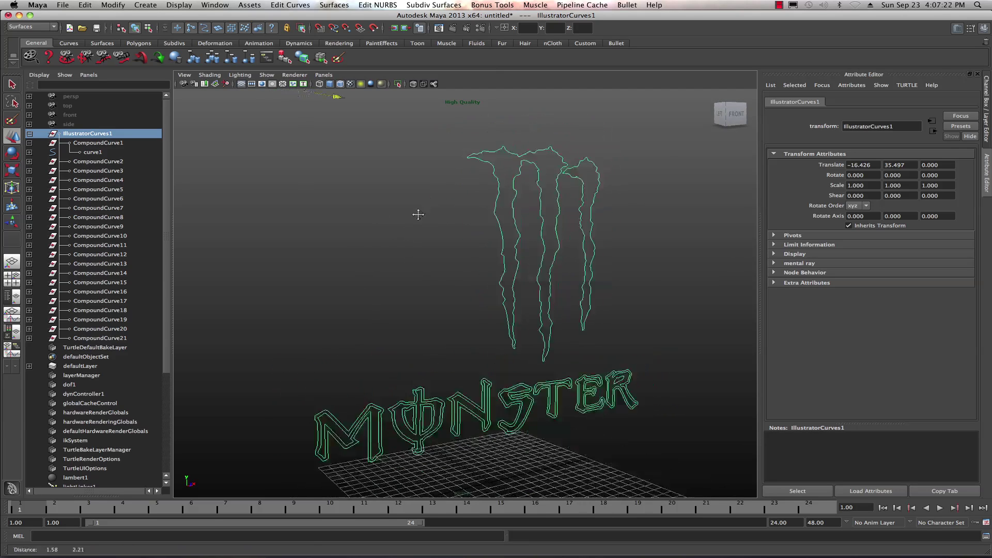
click(379, 247)
click(445, 161)
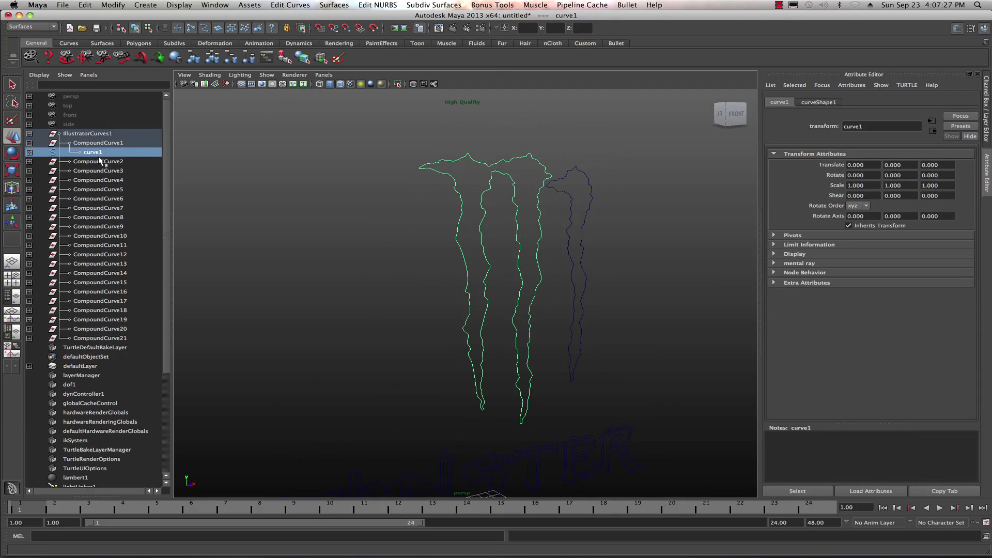
click(334, 5)
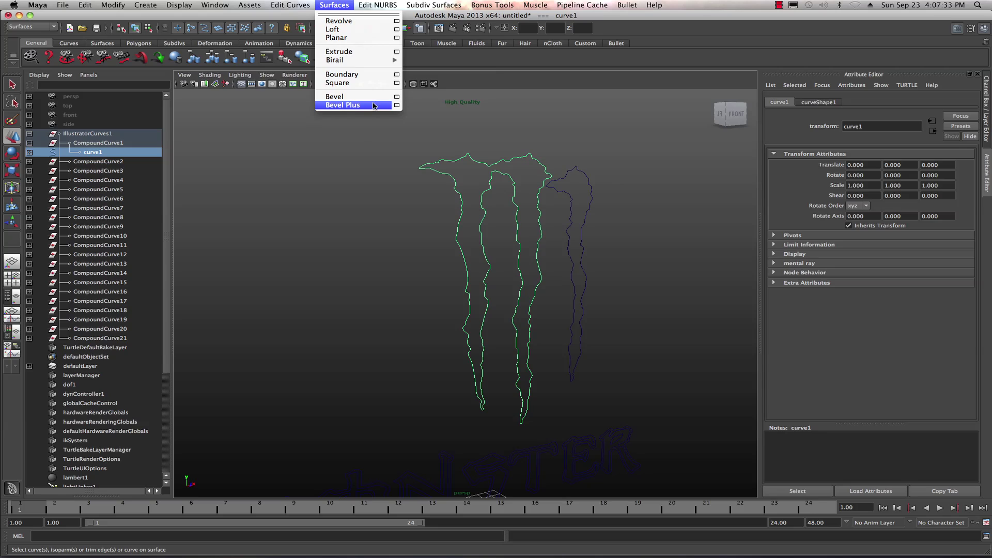
click(396, 105)
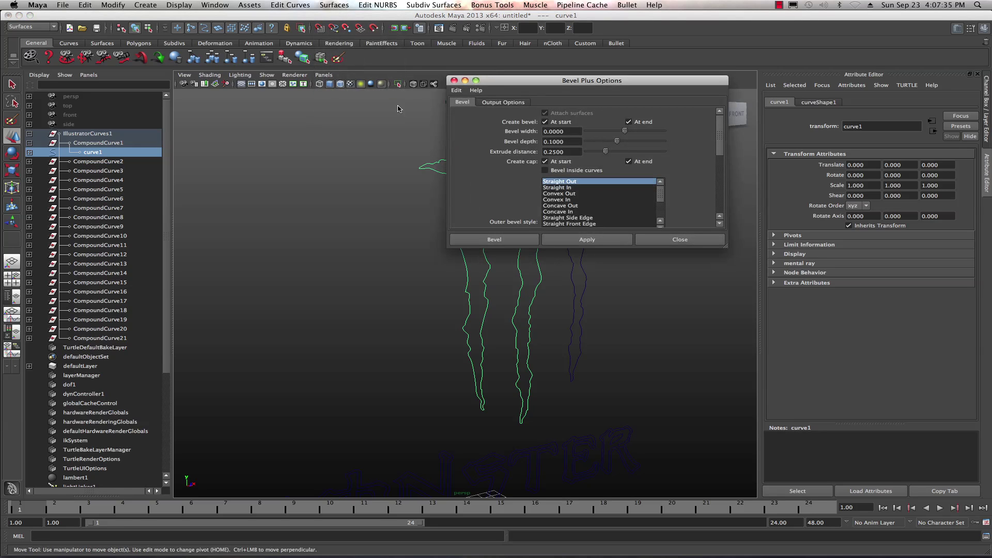
click(456, 90)
click(474, 110)
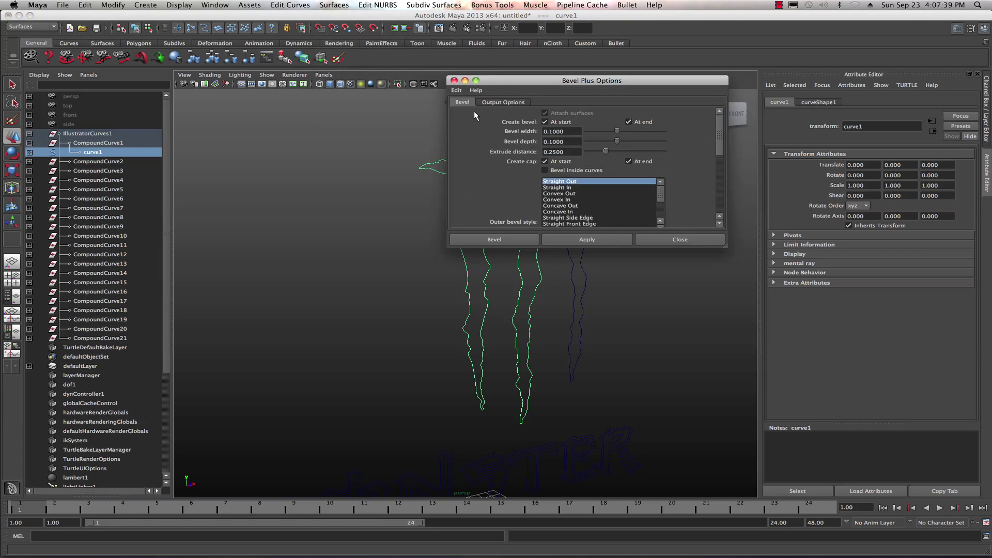
click(500, 238)
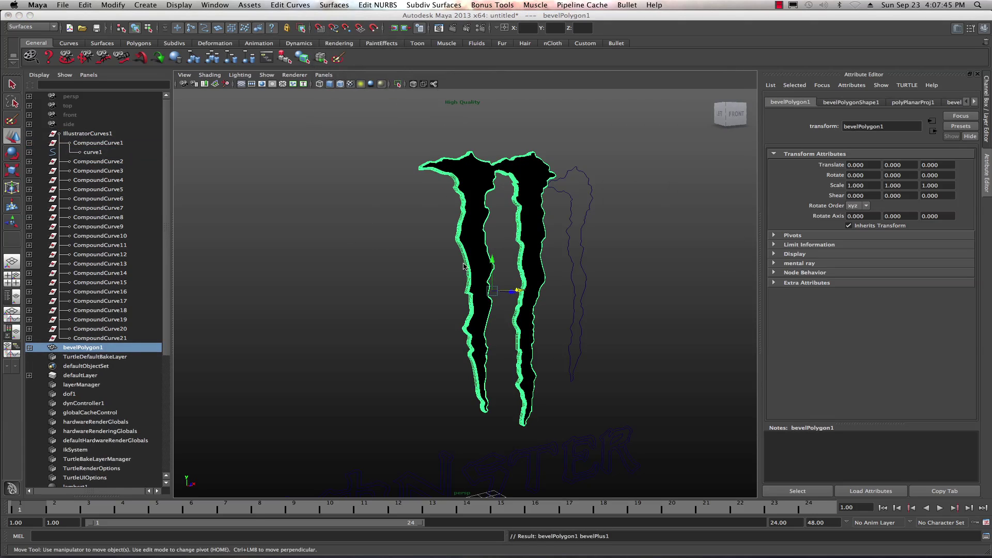
Turn off High Quality rendering in the viewport and inspect the beveled claw mesh up close from an angle.
alt+drag(445, 245, 470, 250)
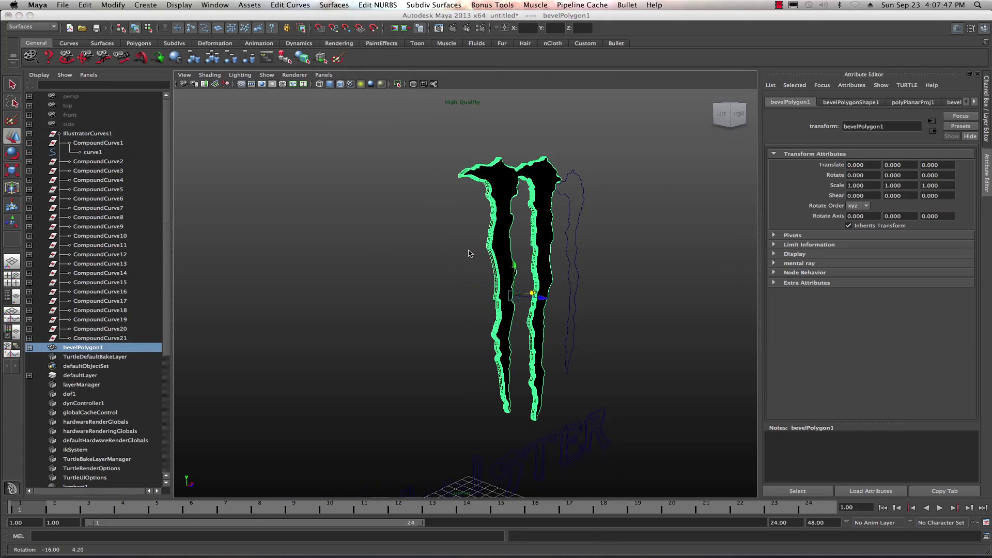
scroll(478, 235, up, 5)
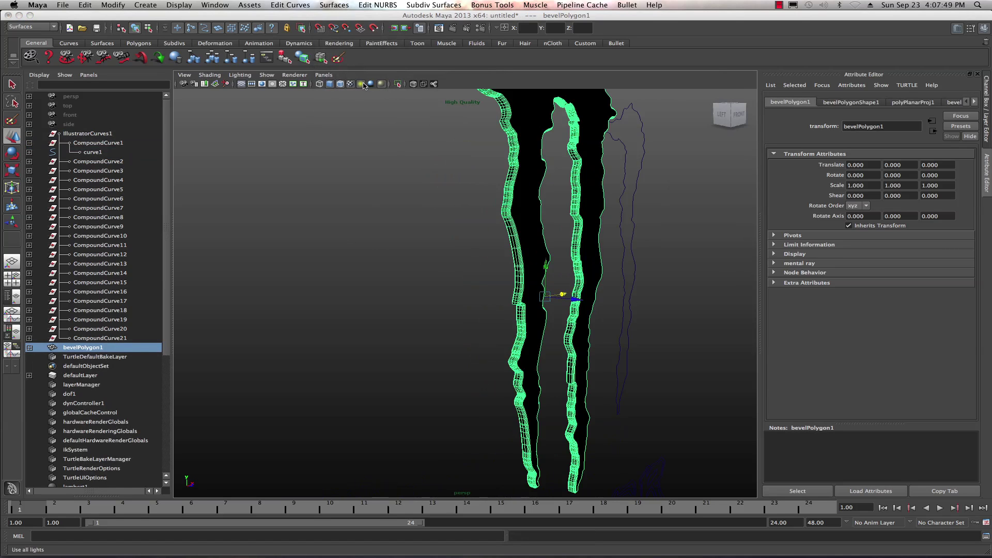
click(382, 85)
scroll(491, 235, up, 3)
alt+middle_drag(505, 238, 478, 253)
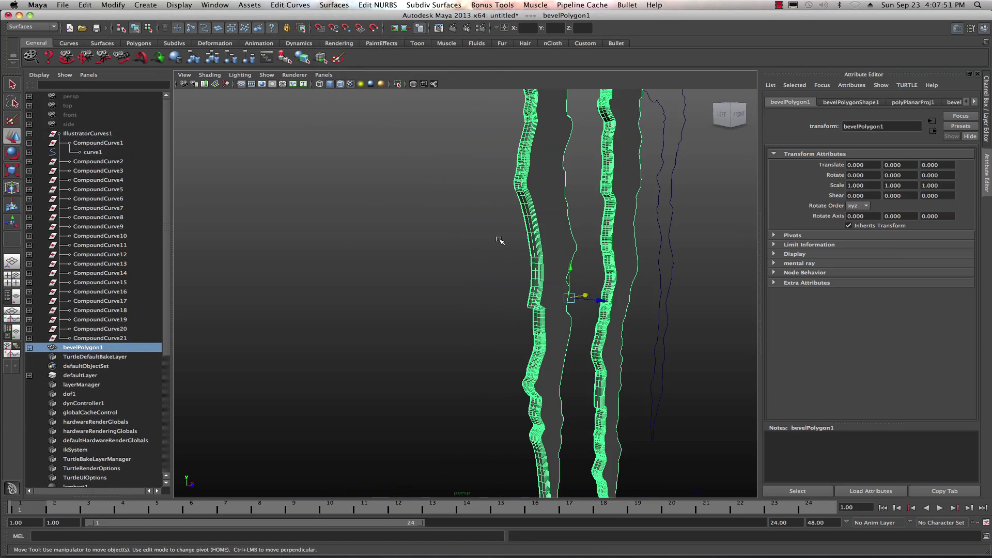
alt+drag(478, 253, 529, 265)
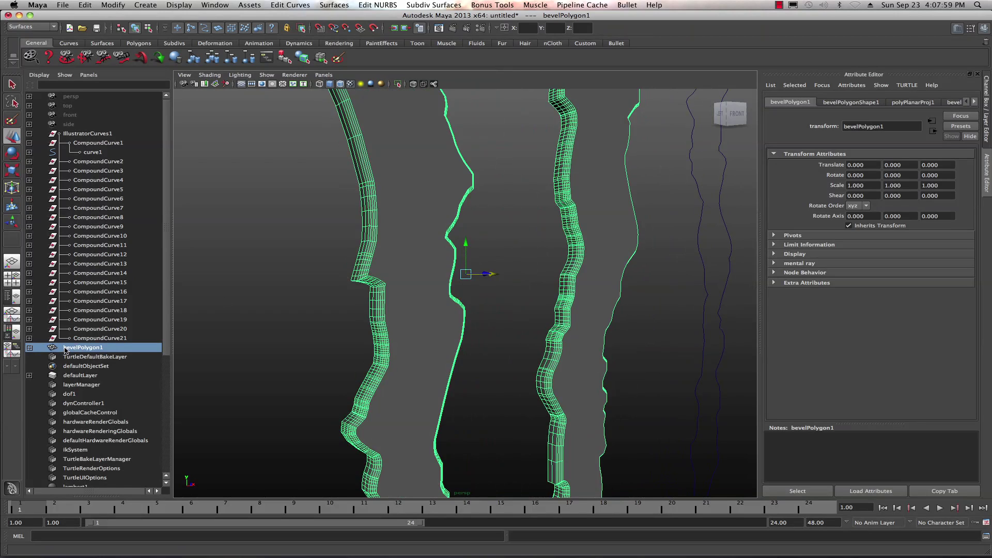
Expand bevelPolygon1 and rename it Claw_1.
click(30, 347)
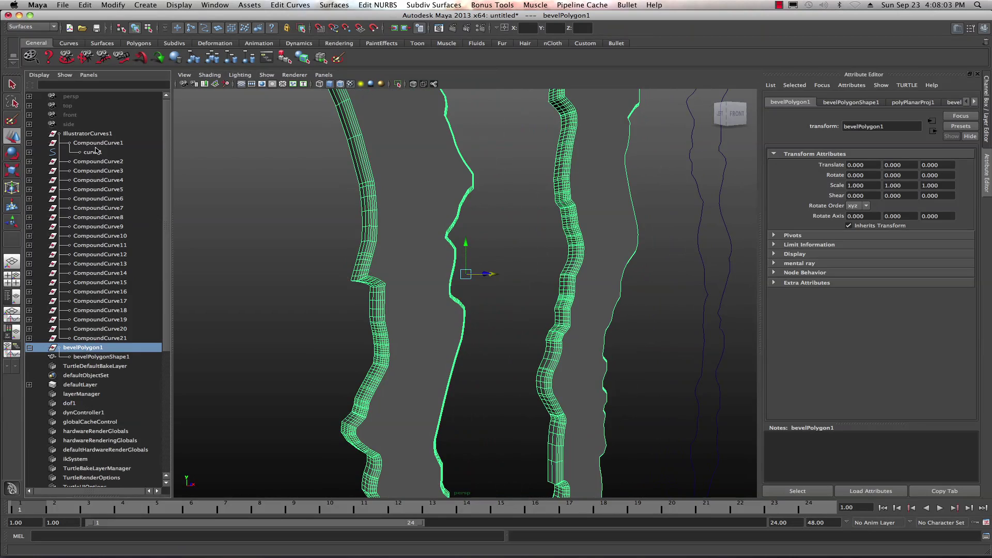
double_click(81, 349)
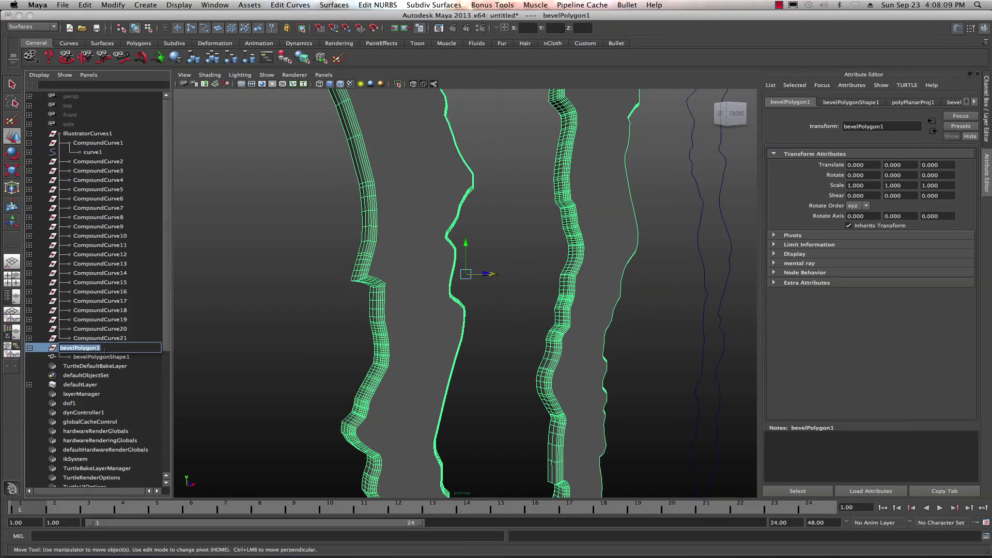
text(Cl)
key(Return)
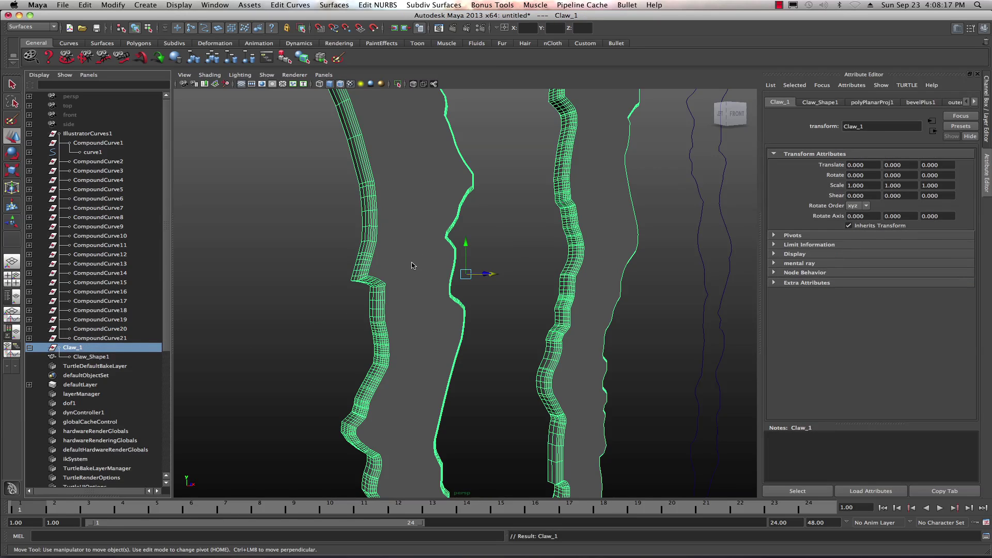
Check the link between curve1 and the bevel, and move Claw_1 off its source curve to about -13.6 in Z.
click(92, 153)
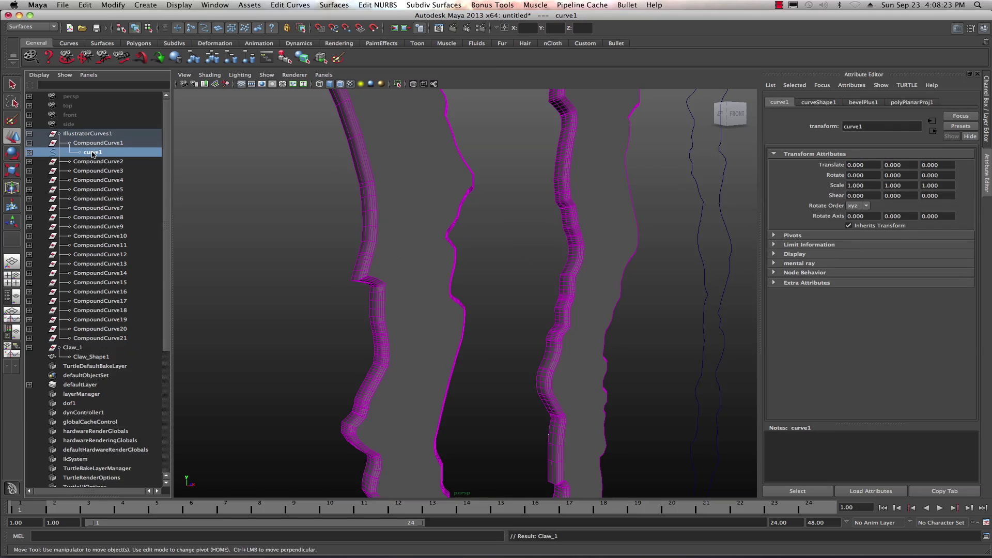
click(68, 349)
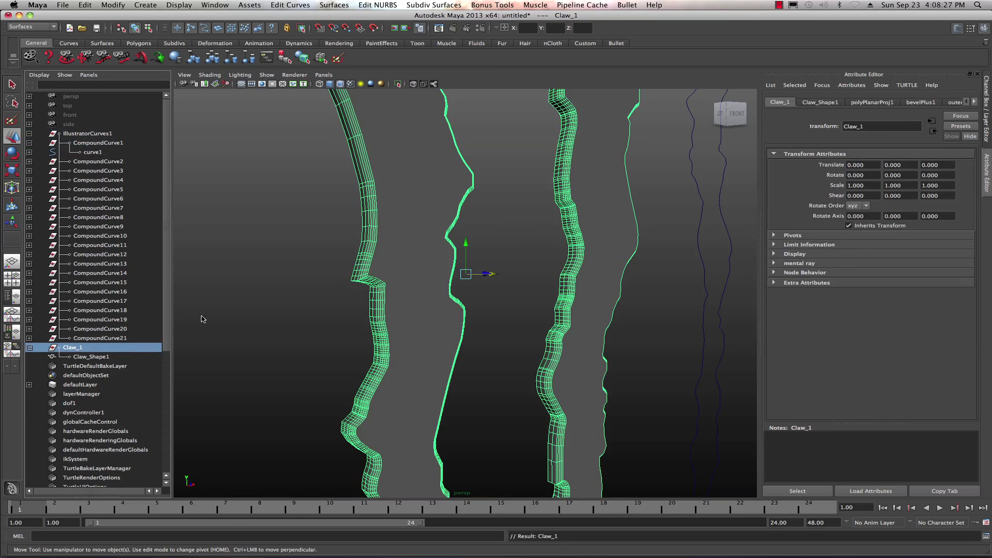
scroll(207, 317, down, 5)
alt+drag(222, 310, 362, 335)
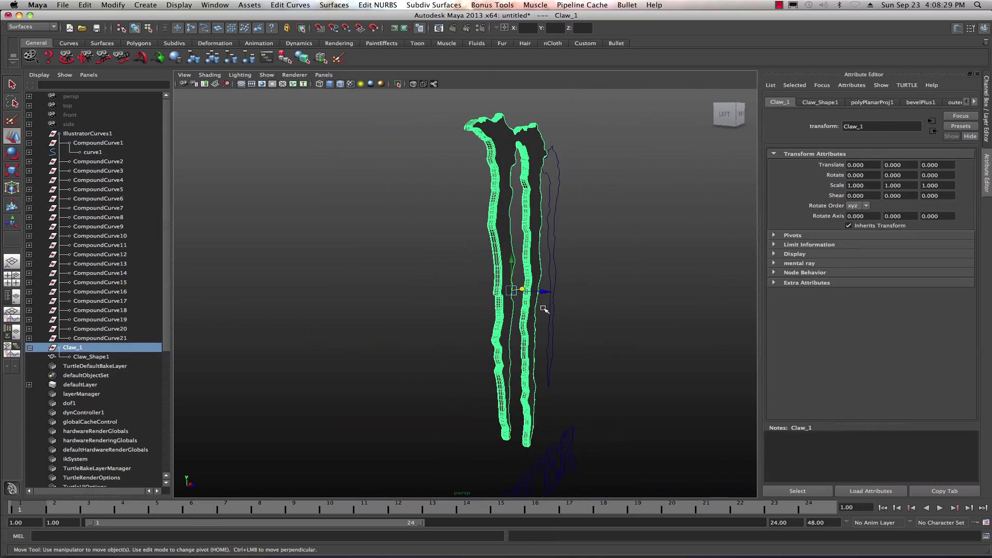
click(506, 291)
middle_drag(505, 291, 354, 283)
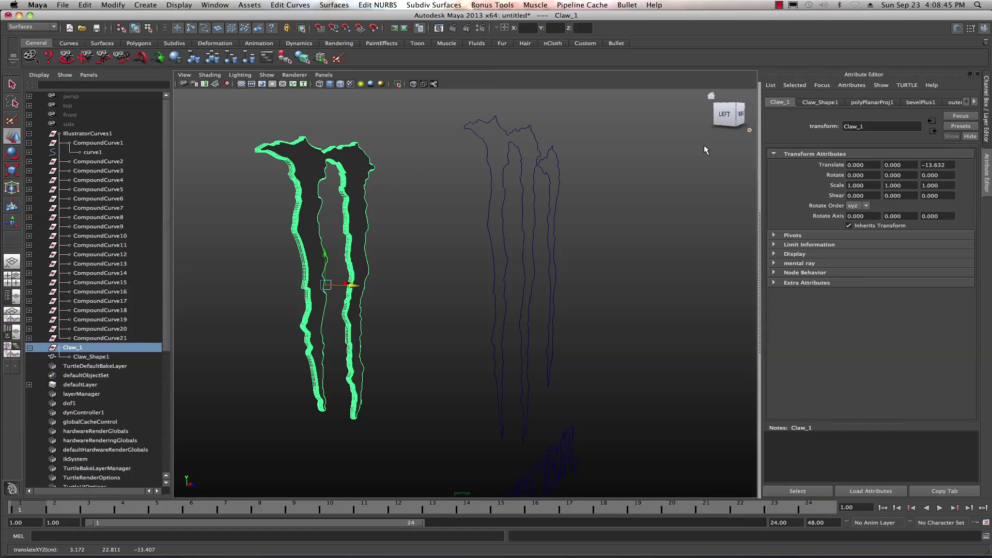
Show Claw_1's bevelPlus1 attributes and adjust the Bevel Width, trying about -0.09 and ending at about 0.189.
click(913, 103)
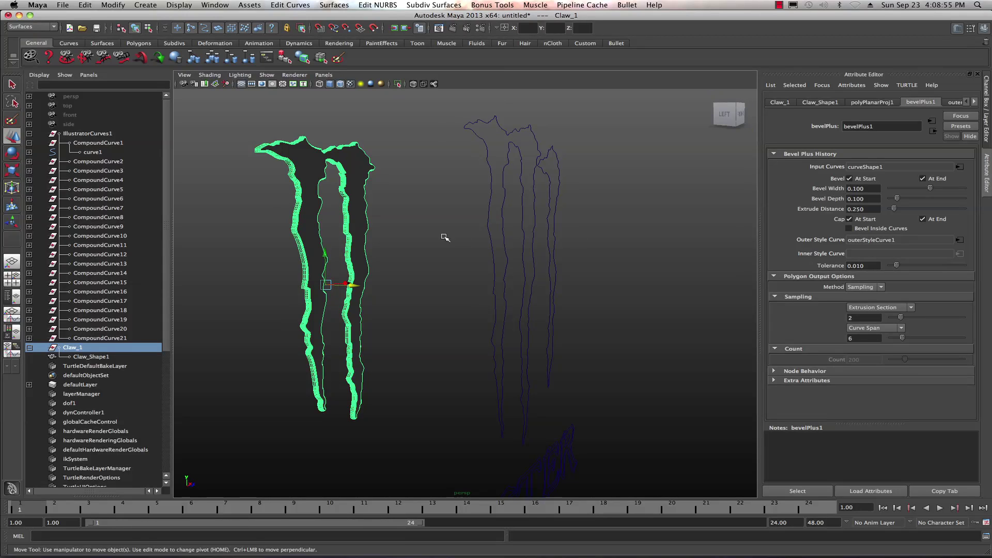
scroll(321, 252, up, 6)
alt+middle_drag(308, 280, 456, 292)
scroll(454, 288, up, 3)
scroll(474, 294, down, 3)
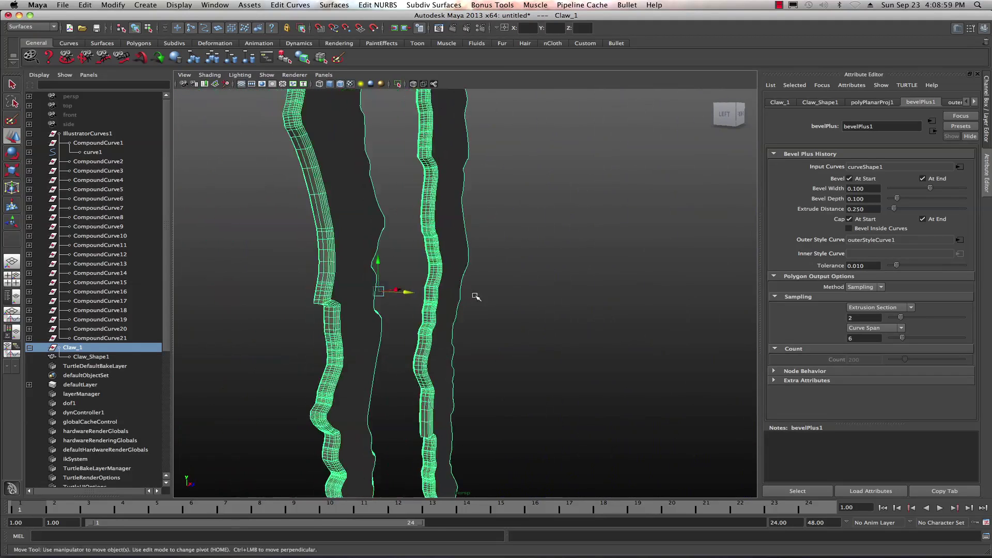
scroll(472, 293, up, 3)
scroll(472, 292, down, 2)
scroll(445, 294, up, 2)
scroll(446, 294, up, 1)
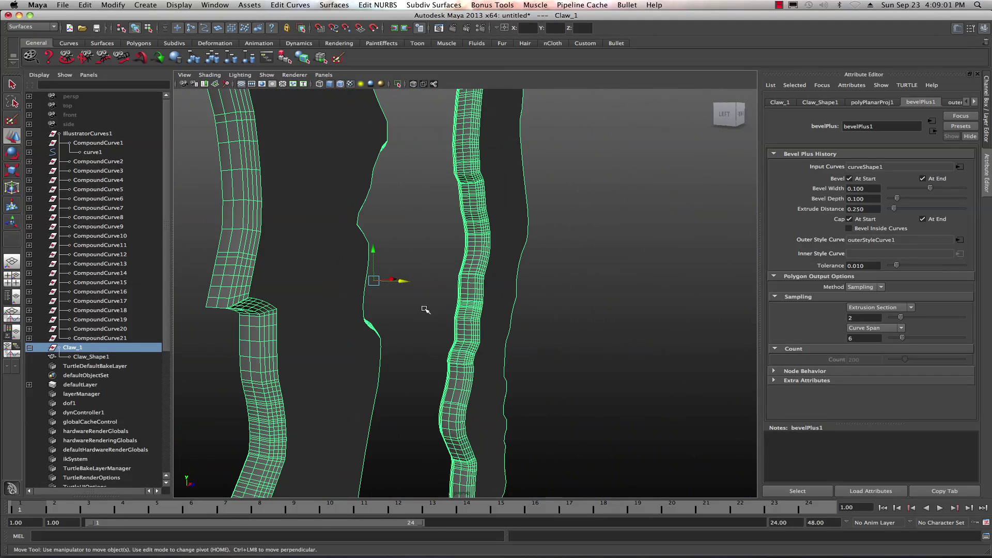
alt+middle_drag(446, 295, 491, 289)
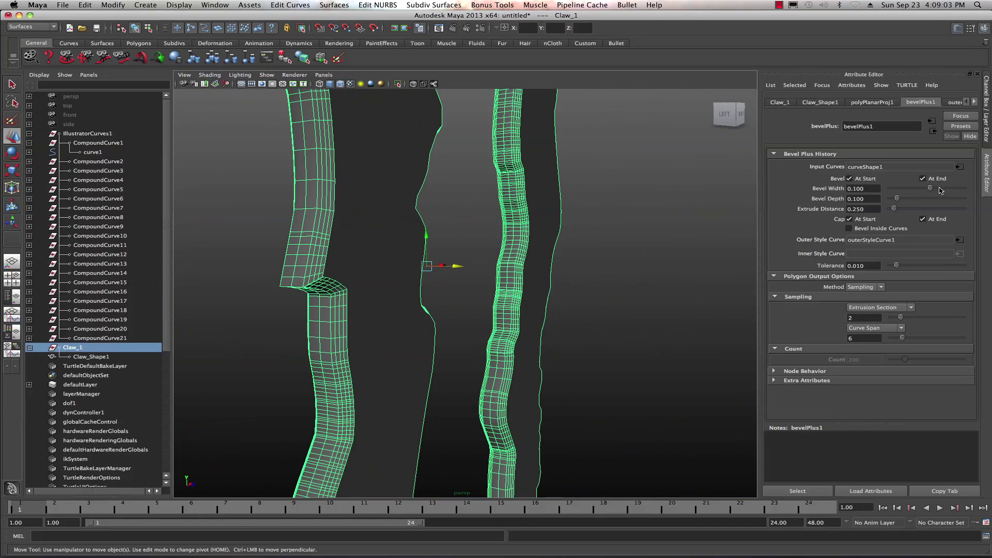
drag(930, 192, 924, 191)
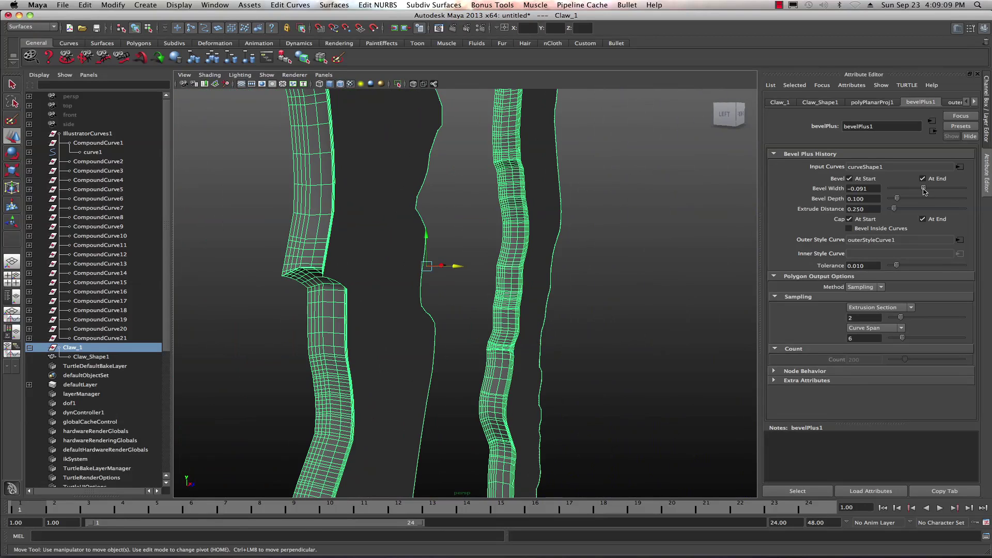
drag(924, 191, 934, 191)
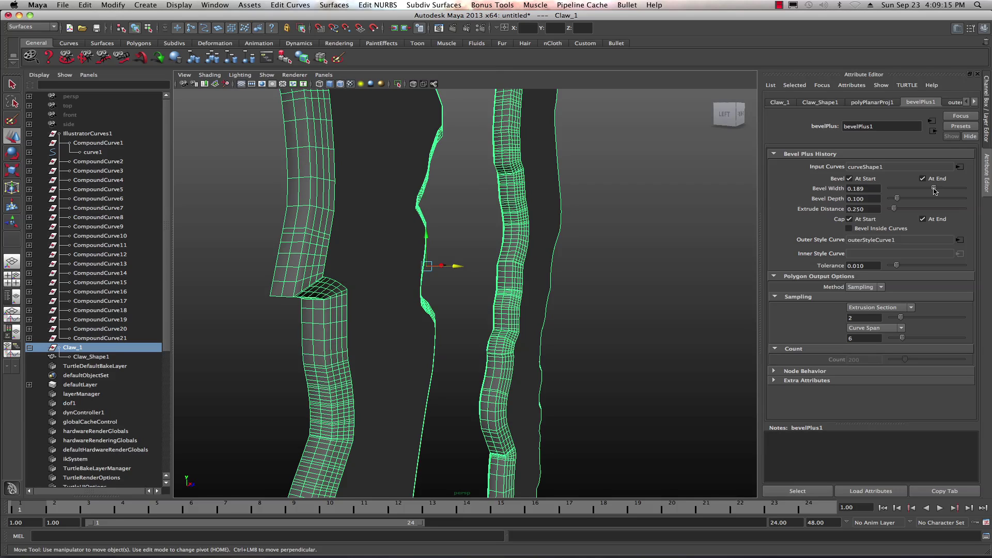
Set Claw_1's Bevel Width to 0 and render the perspective view of the claw with mental ray.
drag(869, 191, 850, 190)
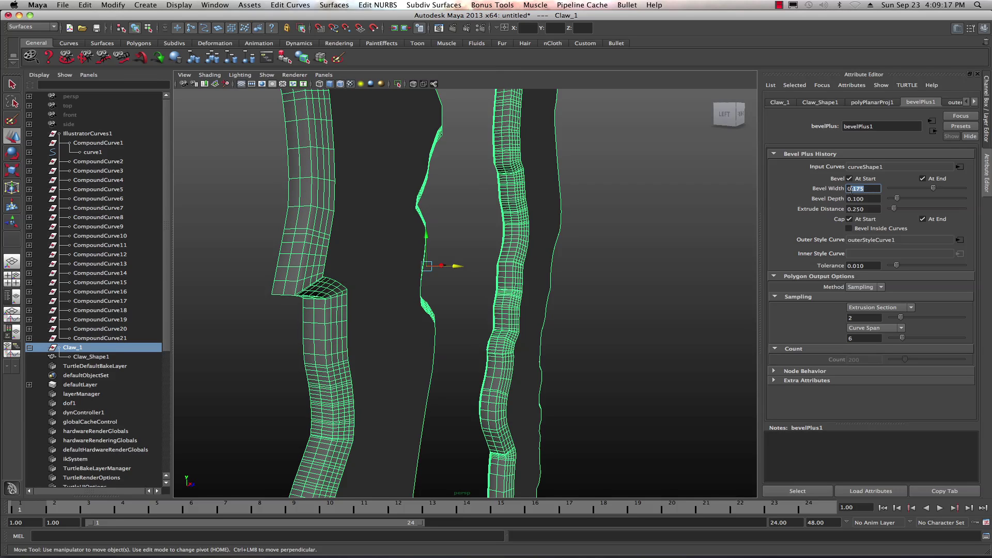
text(0)
key(Tab)
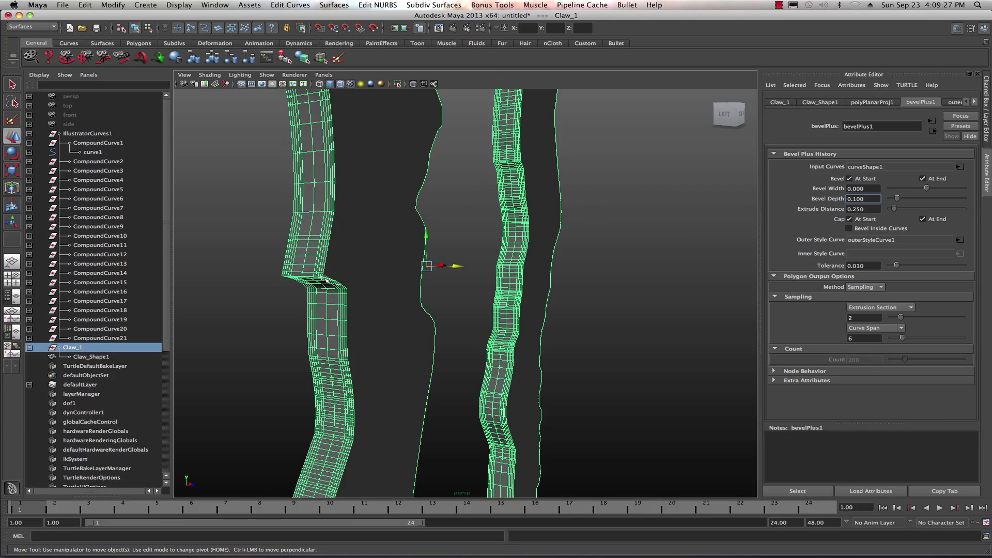
click(439, 28)
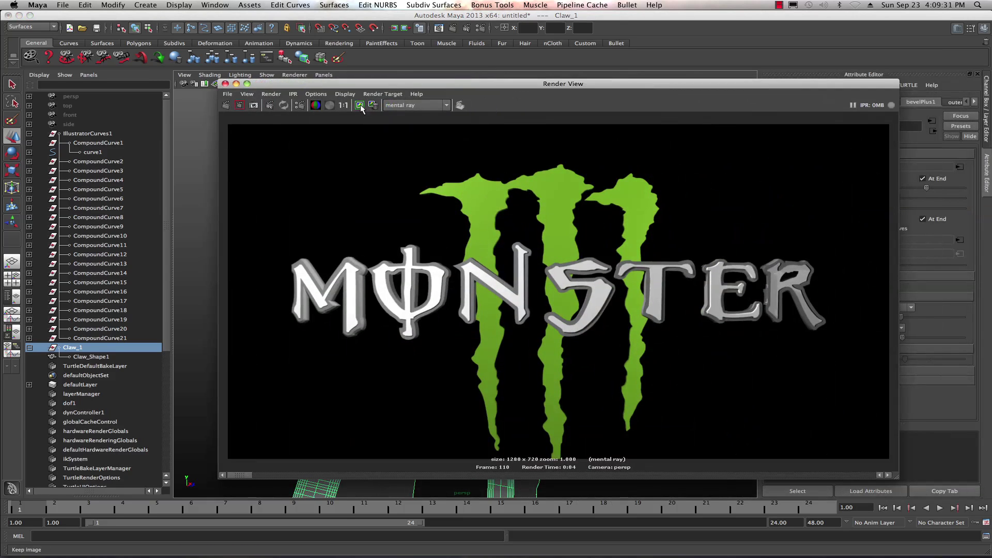
click(225, 105)
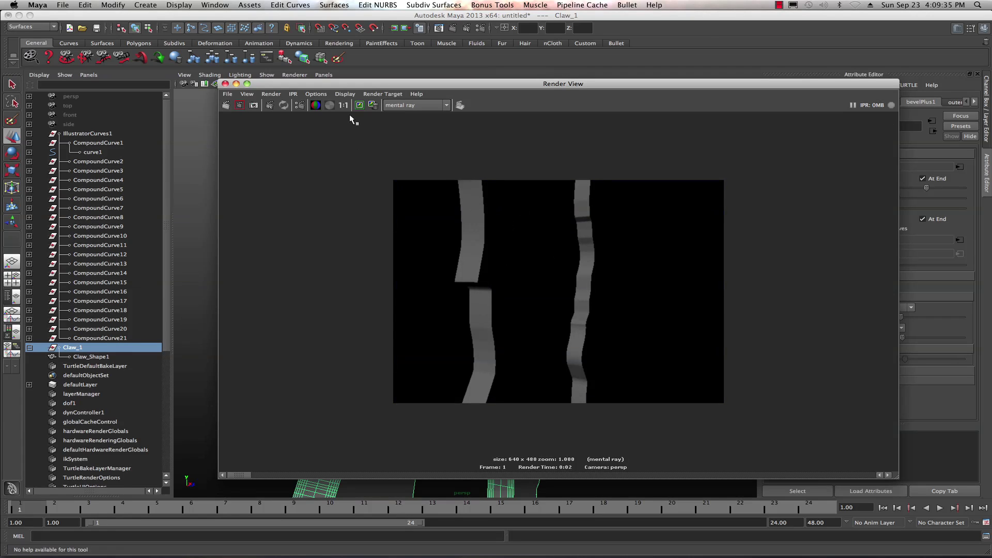
Set the mental ray quality preset to Production in the render settings.
click(300, 105)
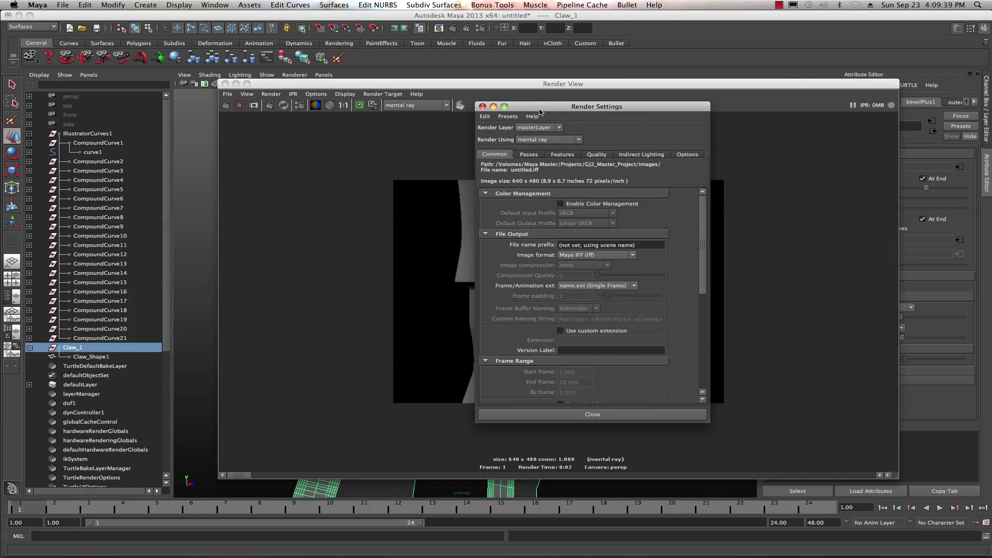
click(597, 155)
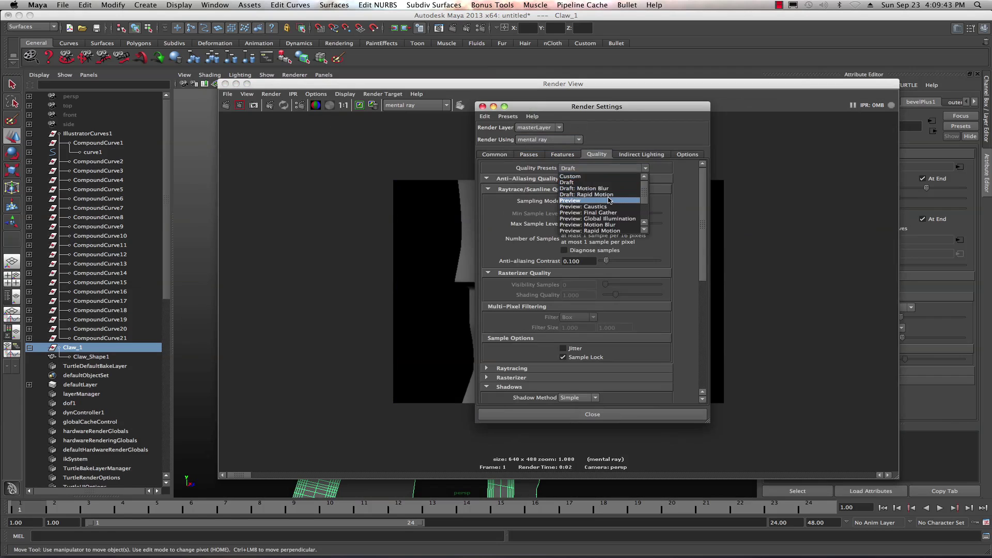
scroll(609, 201, down, 2)
click(604, 203)
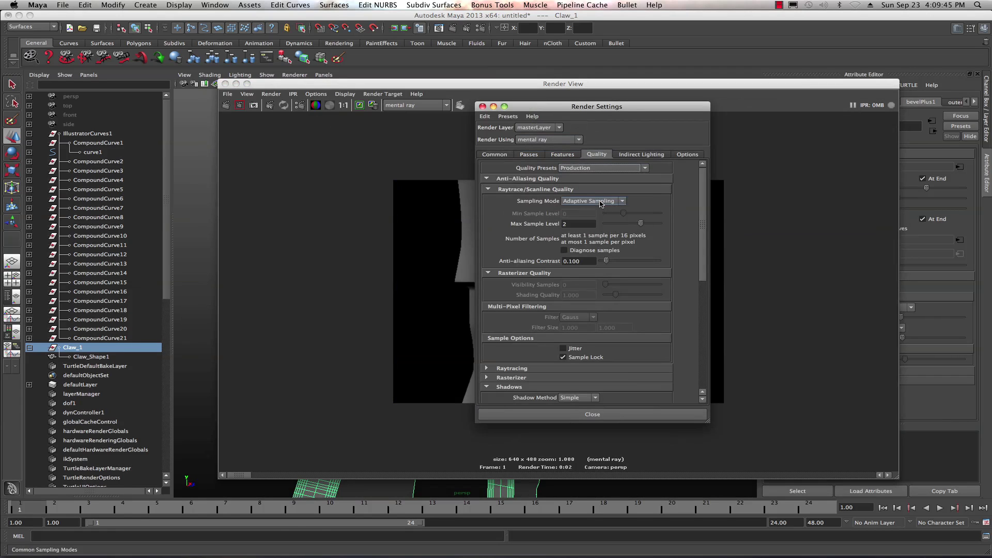
Set the render image size preset to HD 720 (1280 x 720).
click(496, 155)
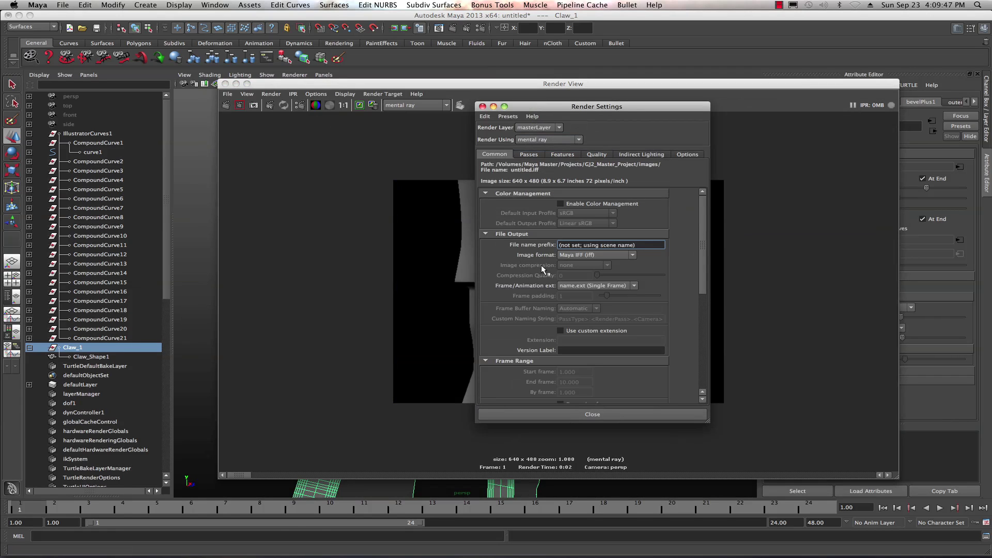
scroll(542, 267, down, 5)
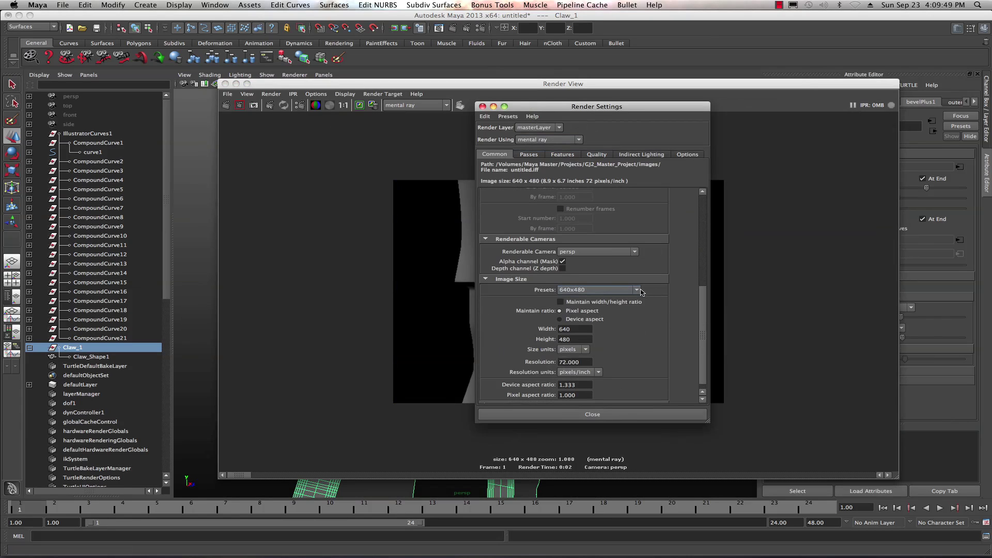
click(637, 290)
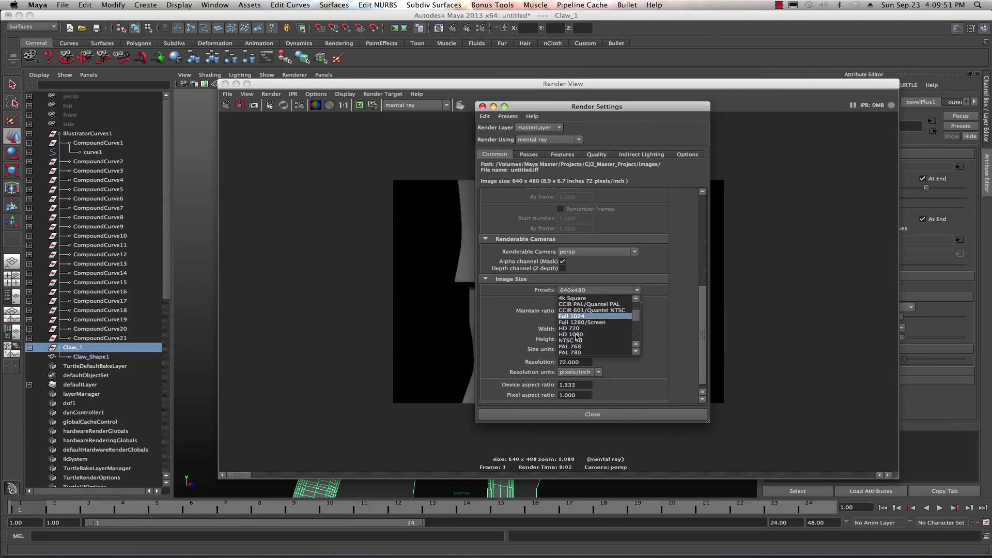
click(575, 330)
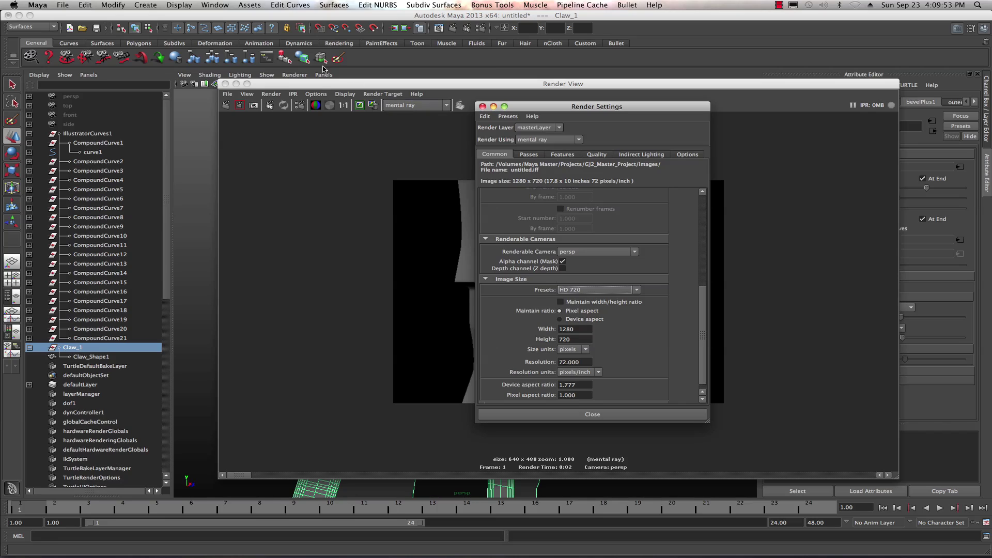
Render the claw again with the new settings and compare its edges with the wireframe mesh.
click(319, 85)
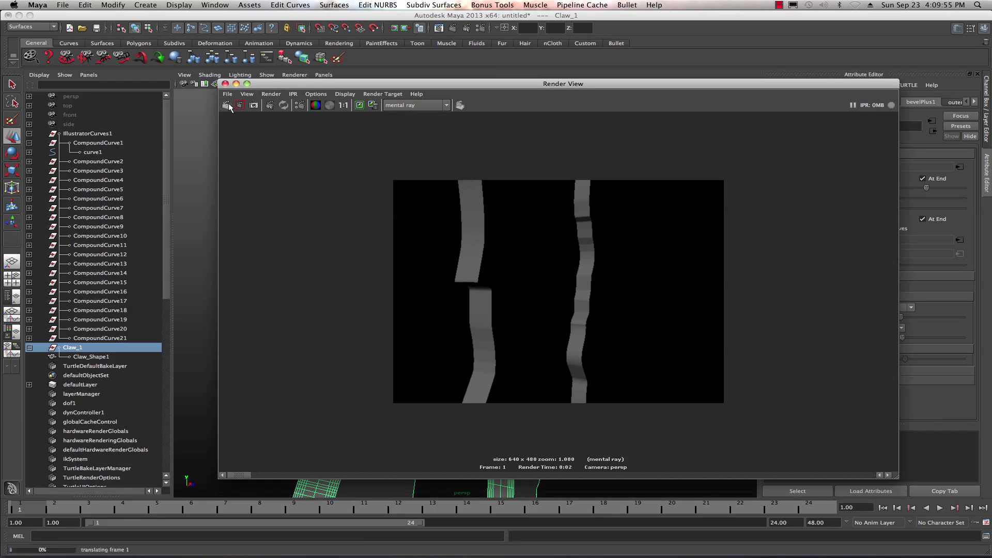
click(228, 105)
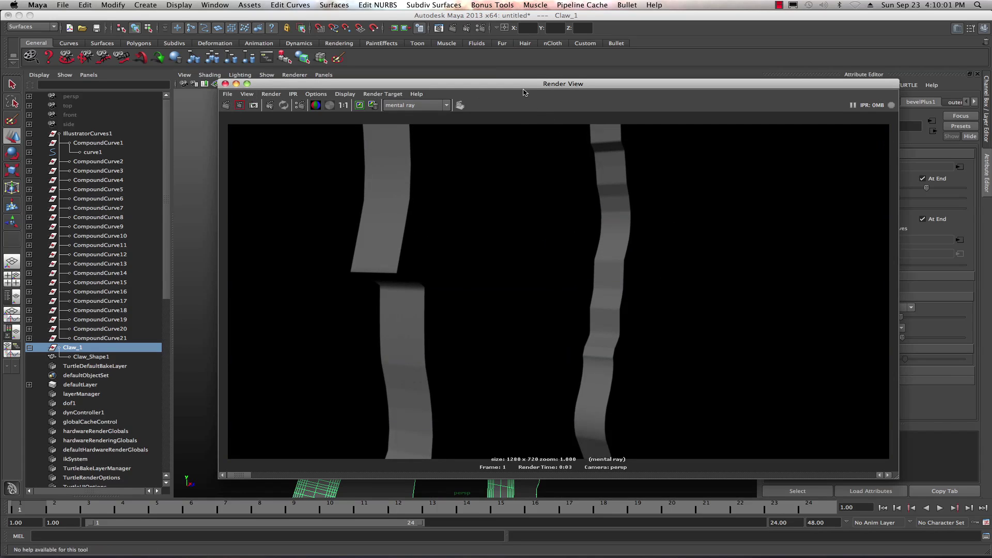
drag(516, 87, 989, 89)
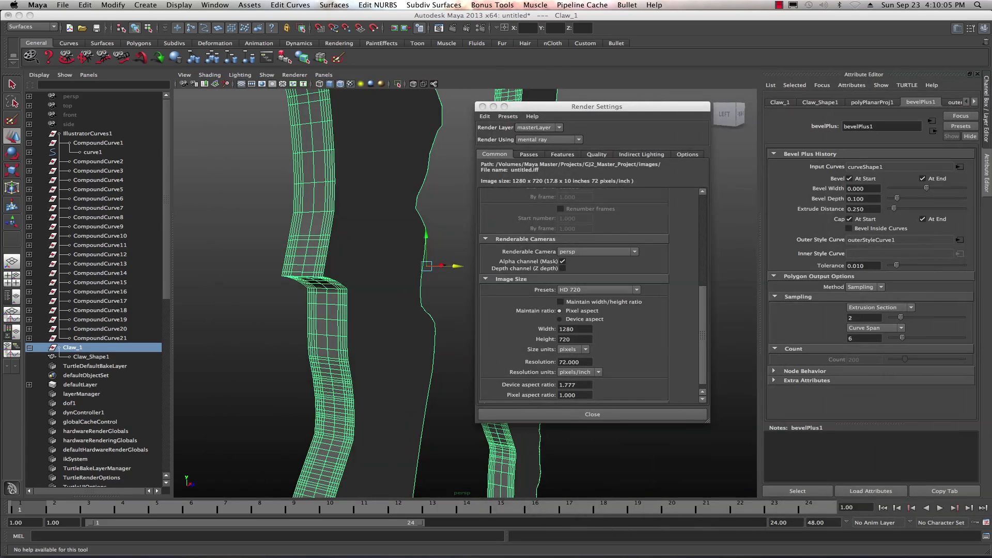
drag(556, 105, 697, 92)
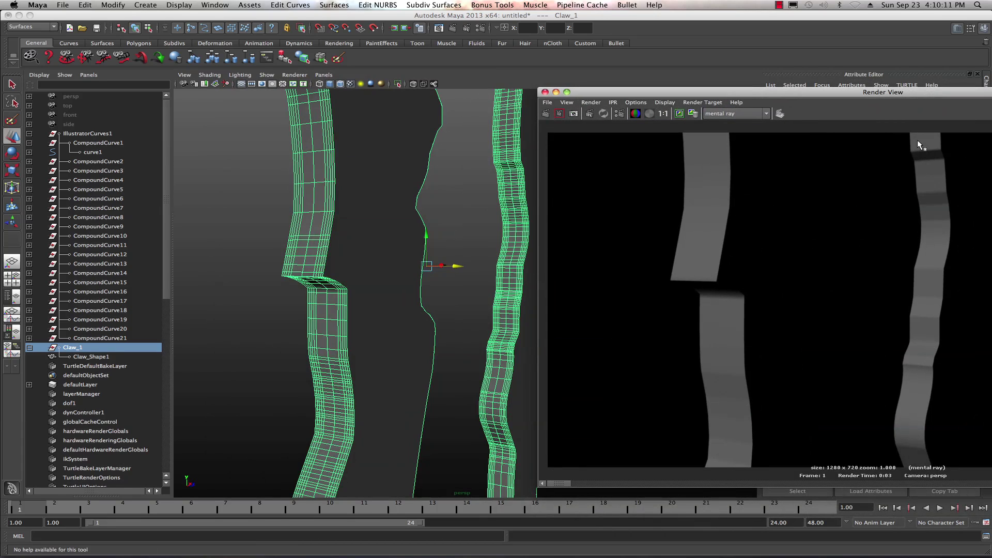
drag(931, 96, 458, 146)
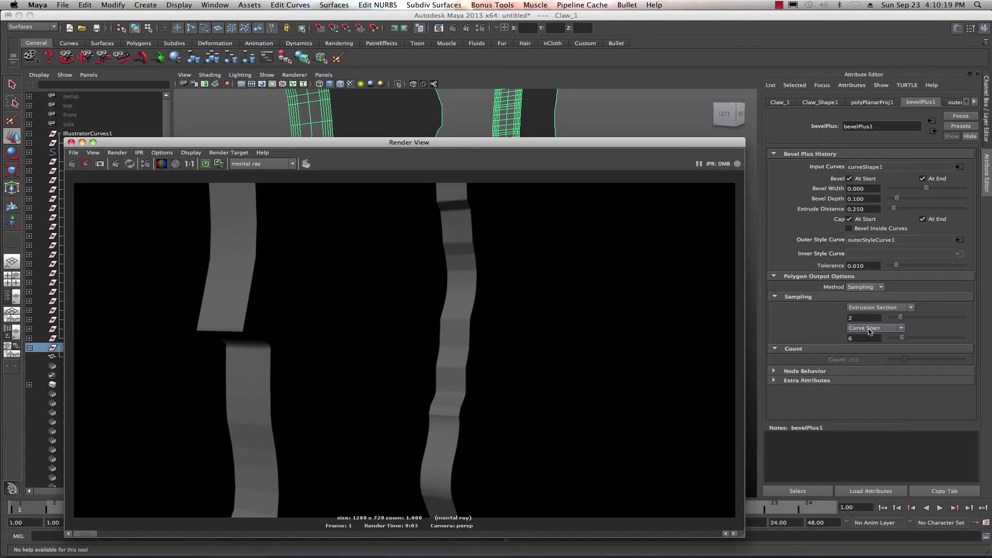
Raise Claw_1's Curve Span sampling to 27 and render the claw again.
drag(665, 148, 681, 469)
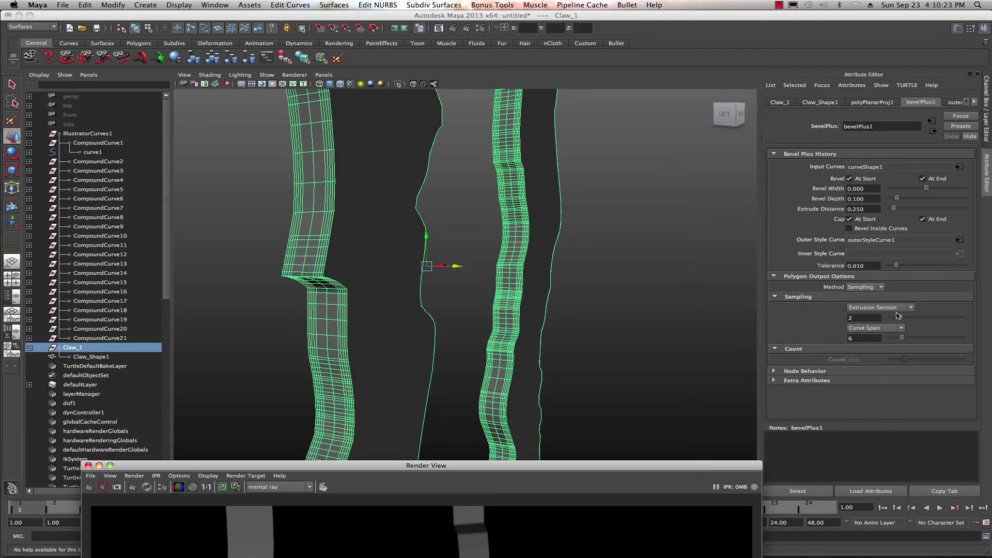
click(904, 338)
drag(905, 340, 939, 336)
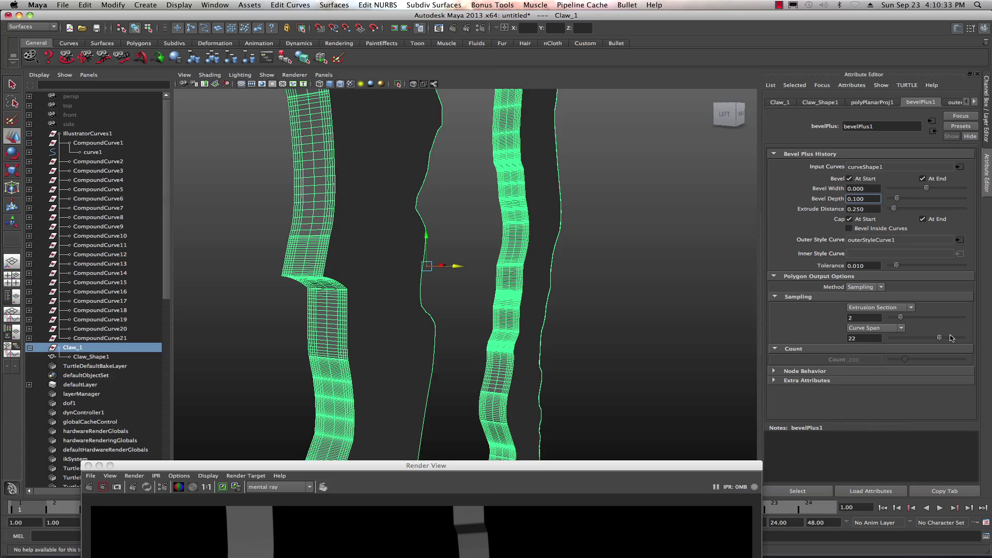
double_click(684, 465)
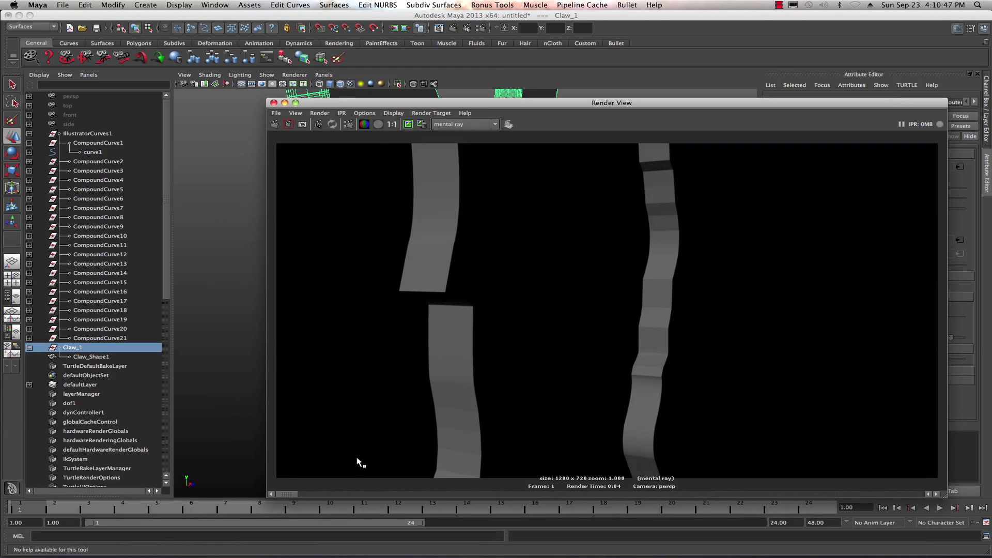
Flip between the stored claw renders to compare edge smoothness, and return to the bevel attributes.
drag(294, 493, 321, 493)
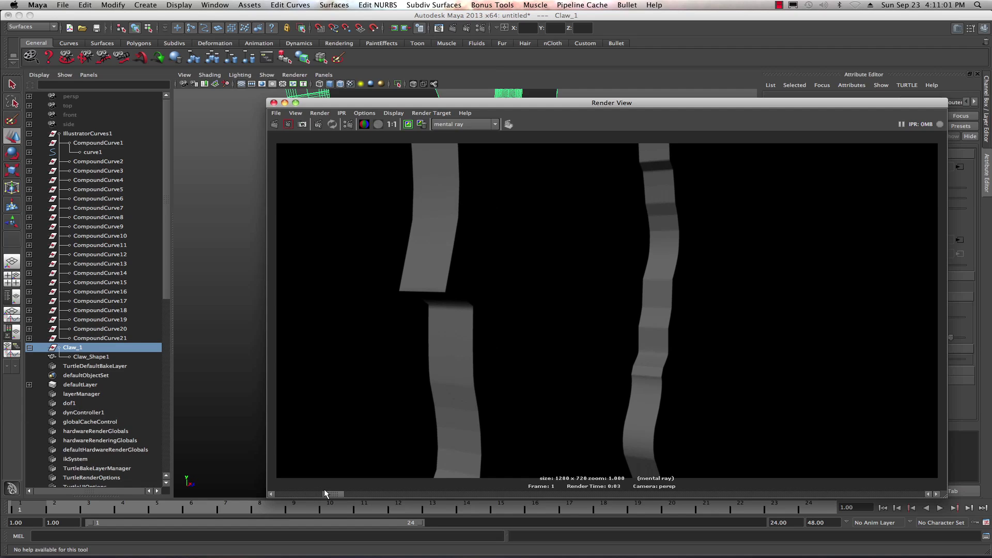
drag(324, 494, 287, 495)
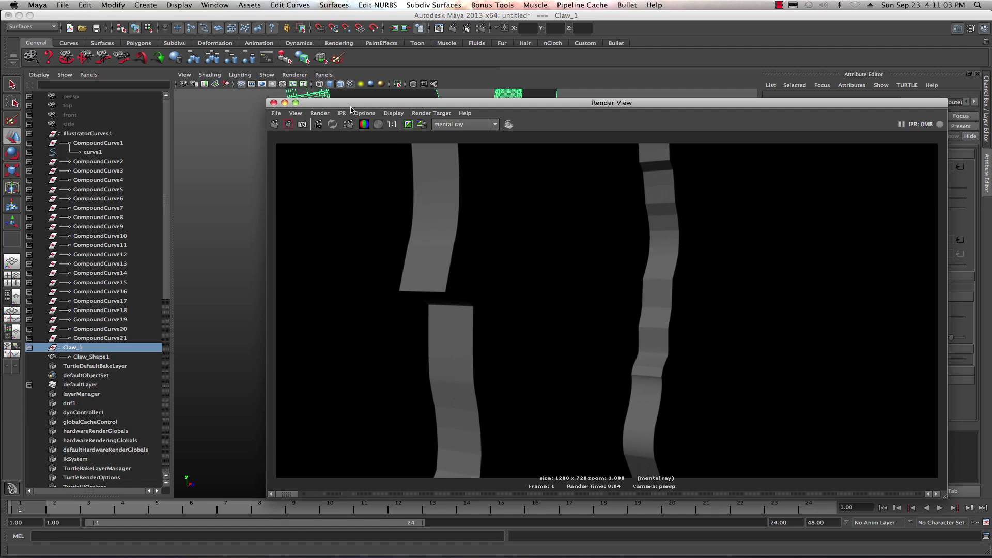
drag(346, 105, 721, 174)
click(860, 262)
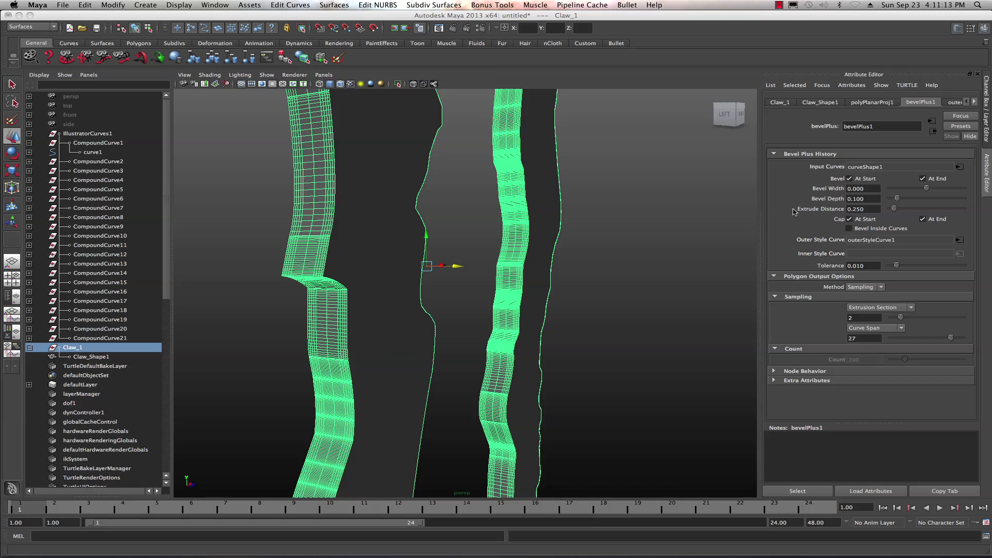
Set Claw_1's Bevel Width to about 0.245 and its Extrusion Section sampling to 3.
click(926, 189)
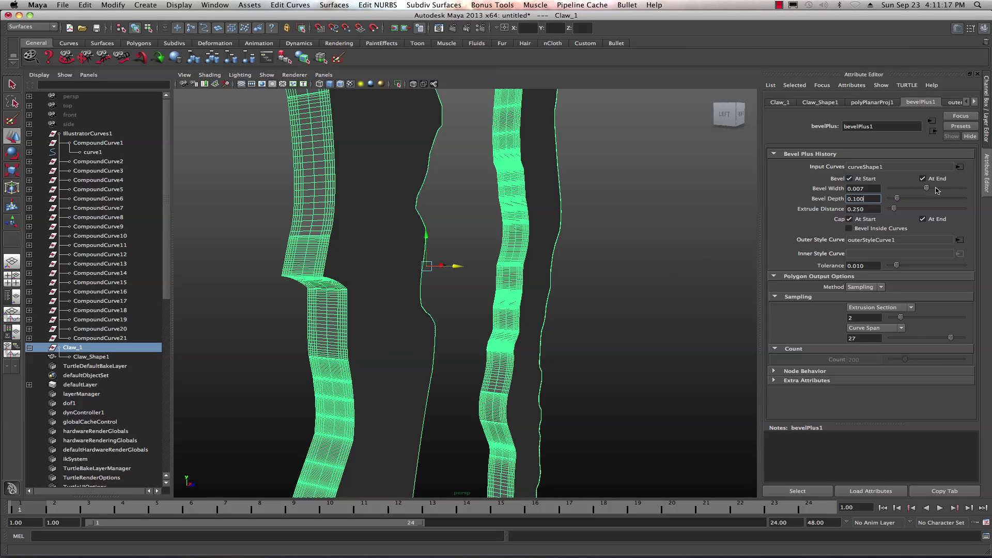
drag(930, 191, 932, 191)
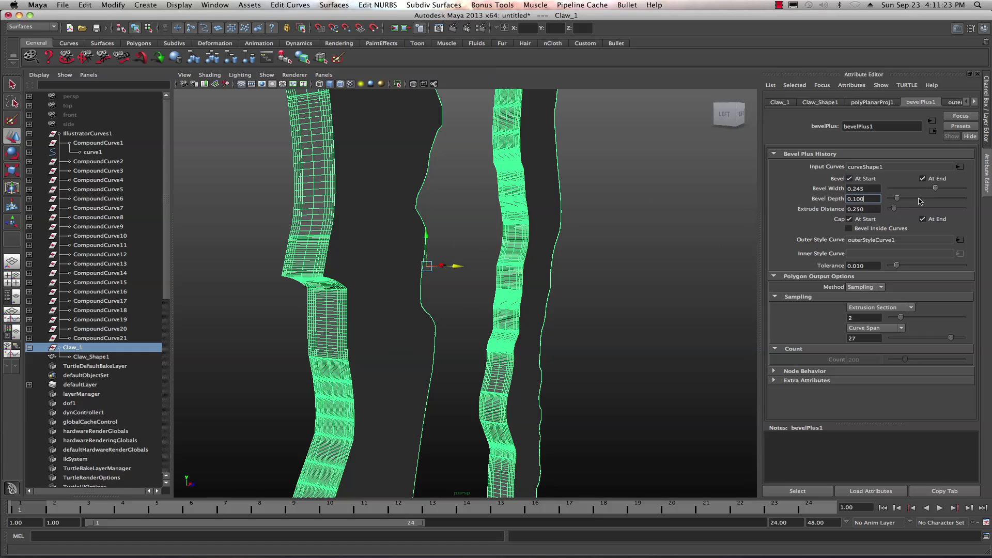
key(Return)
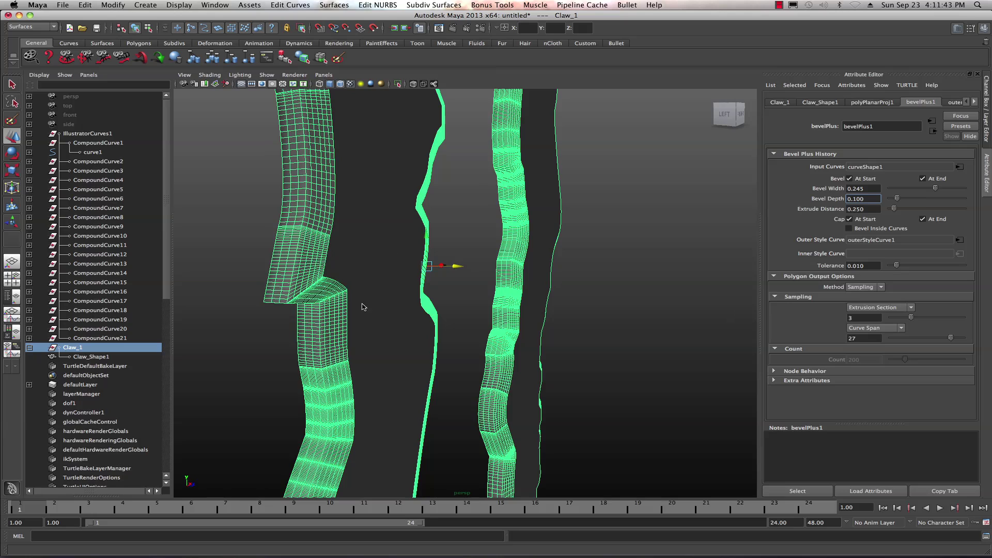
Delete the beveled Claw_1 mesh.
alt+drag(390, 286, 390, 279)
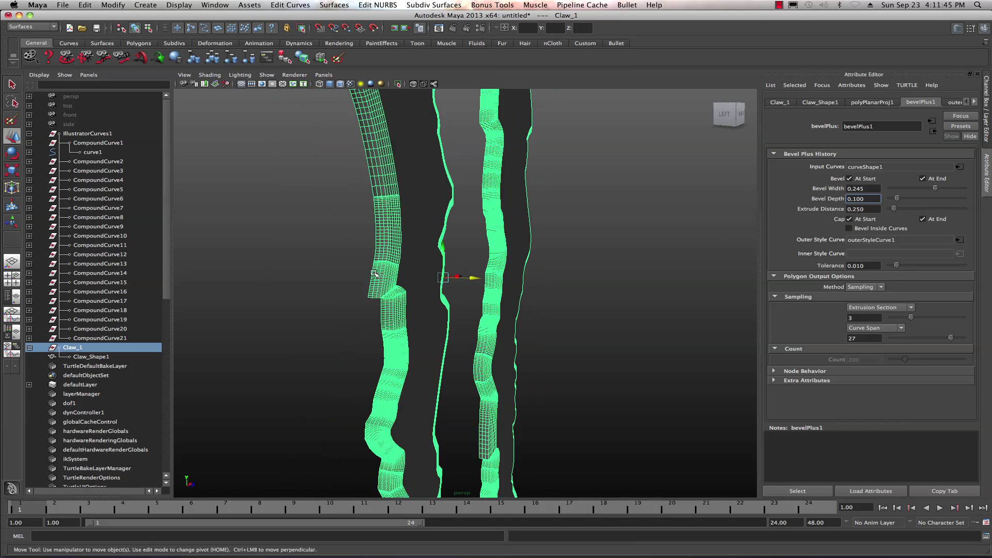
click(317, 274)
alt+drag(317, 274, 329, 288)
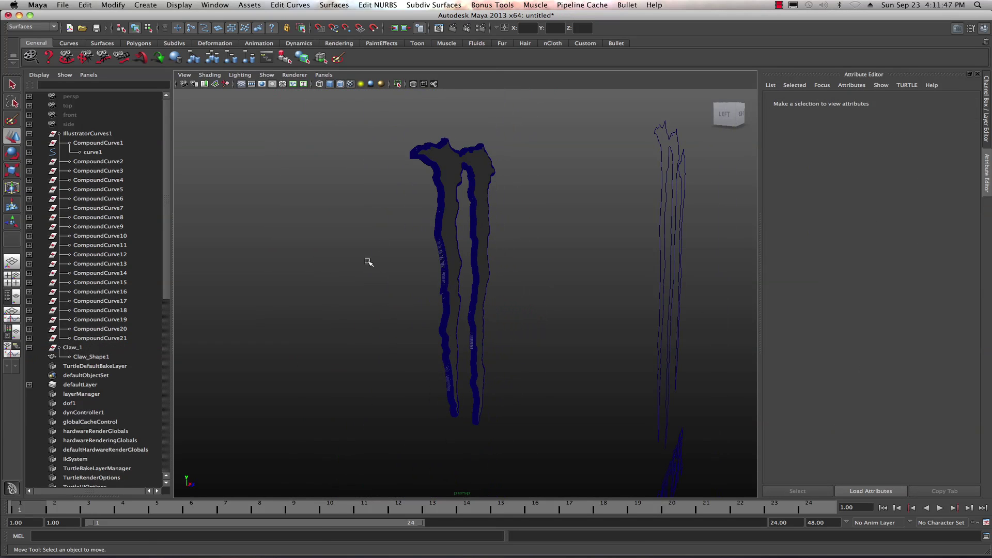
click(442, 166)
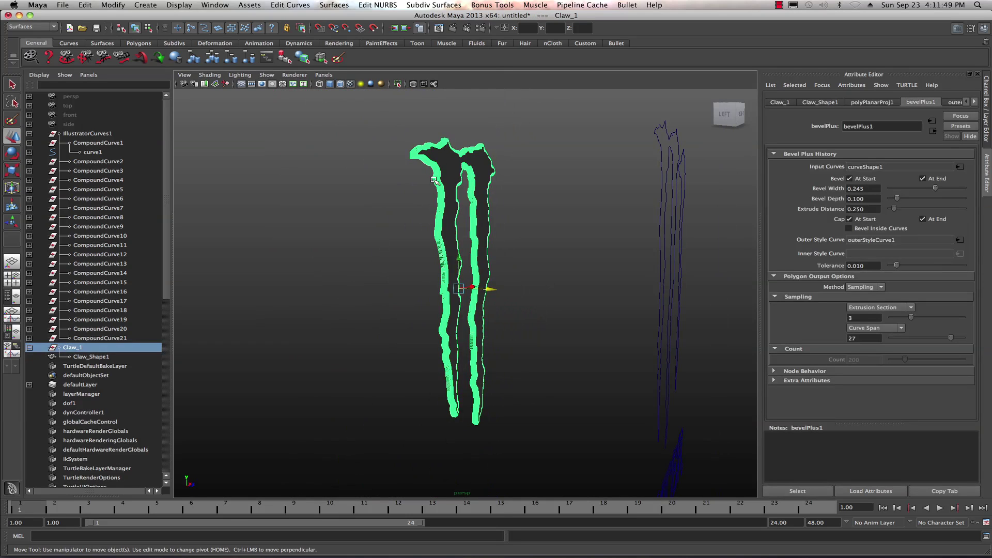
key(Delete)
Bevel the outer and inner outlines of the letter M together using Bevel Plus with its options reset to default.
alt+drag(548, 284, 423, 303)
scroll(424, 304, up, 5)
alt+middle_drag(395, 345, 516, 290)
scroll(516, 290, up, 5)
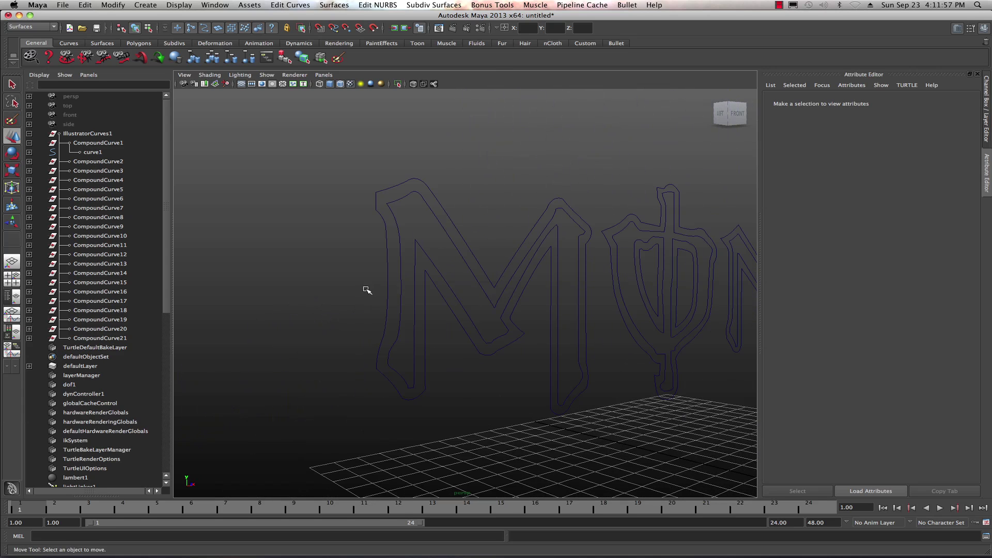
click(387, 278)
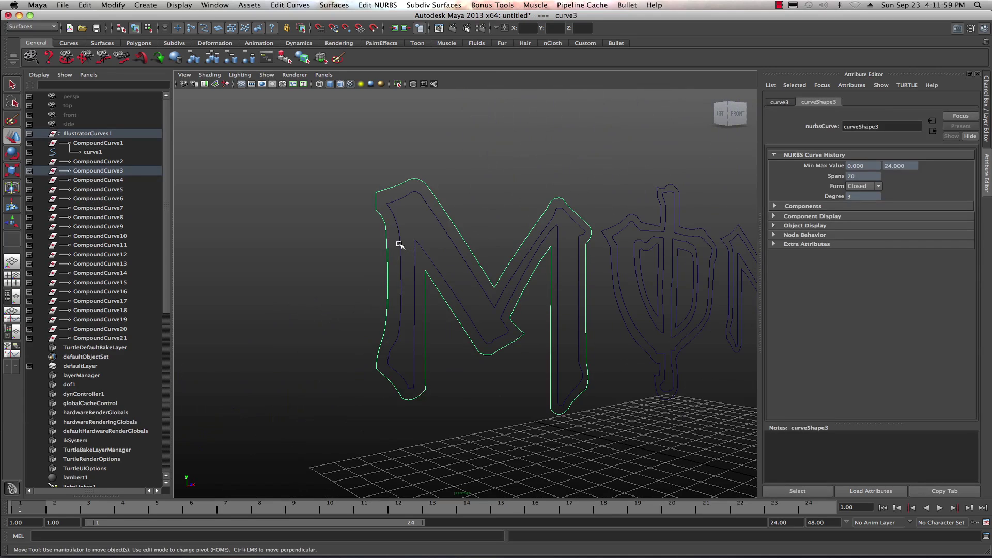
shift+click(402, 200)
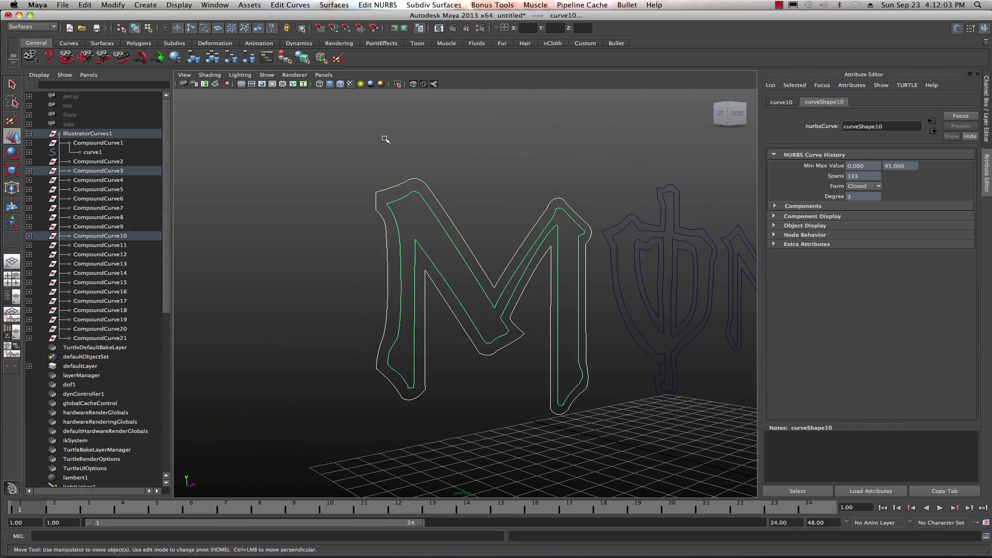
click(337, 5)
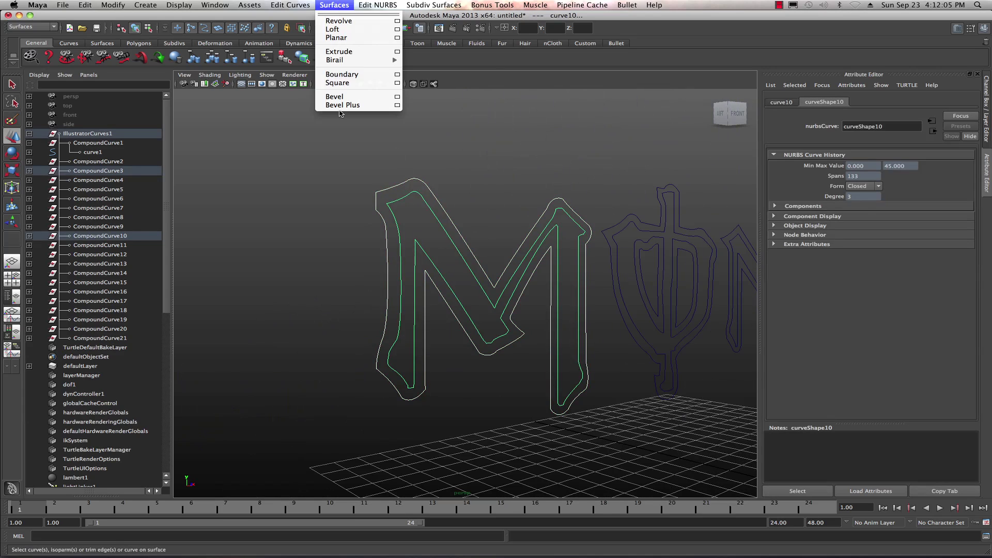
click(396, 104)
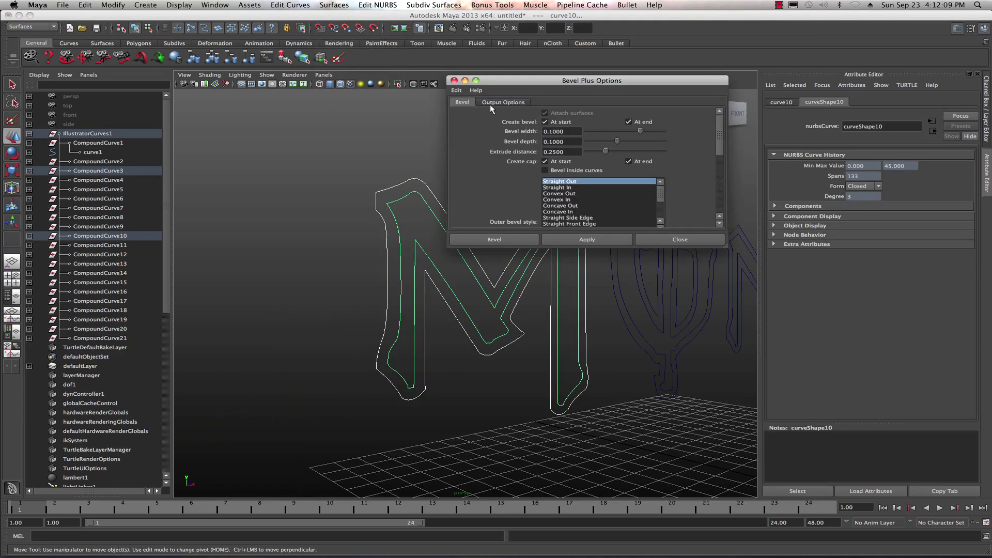
click(456, 90)
click(472, 108)
click(495, 238)
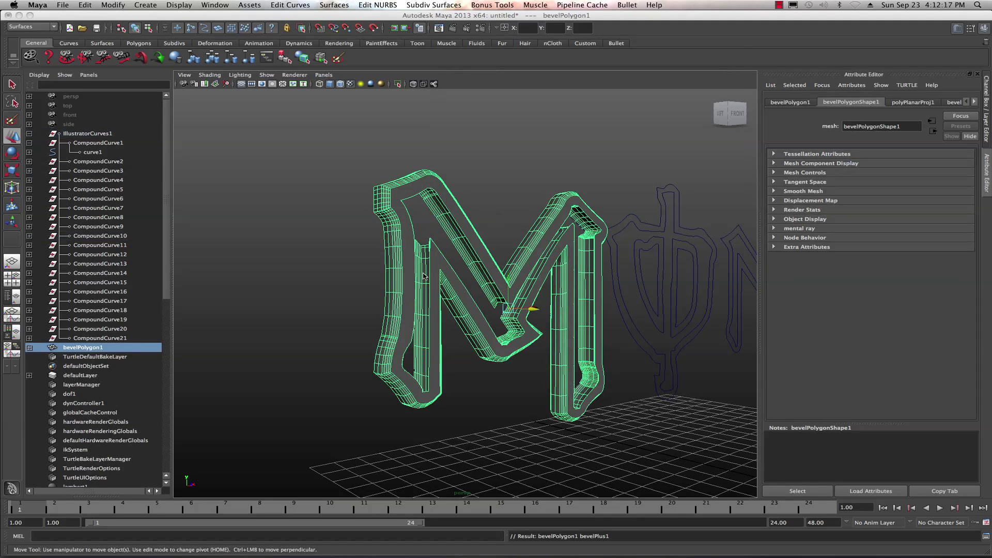
scroll(421, 288, up, 3)
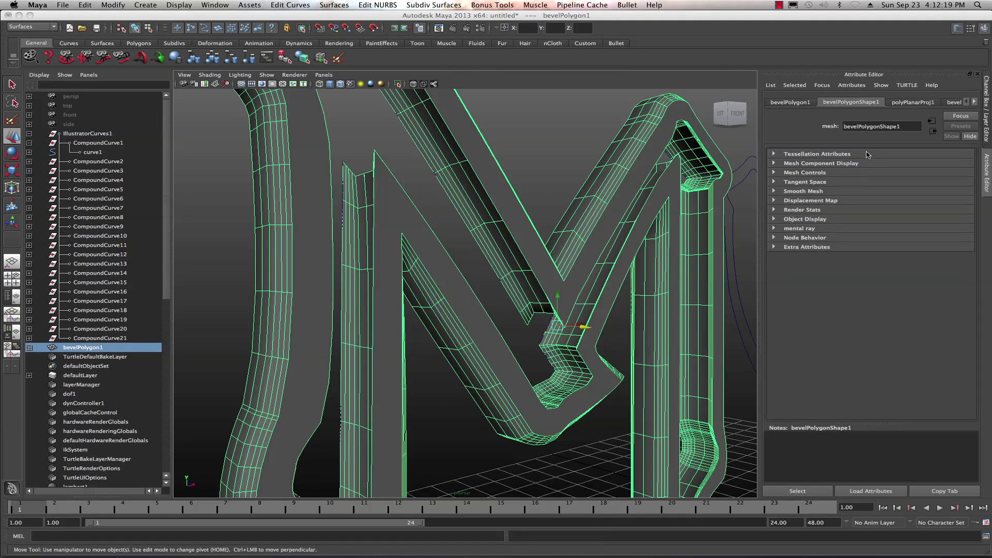
Set the Bevel Width of the beveled letter M mesh to 0.
click(951, 103)
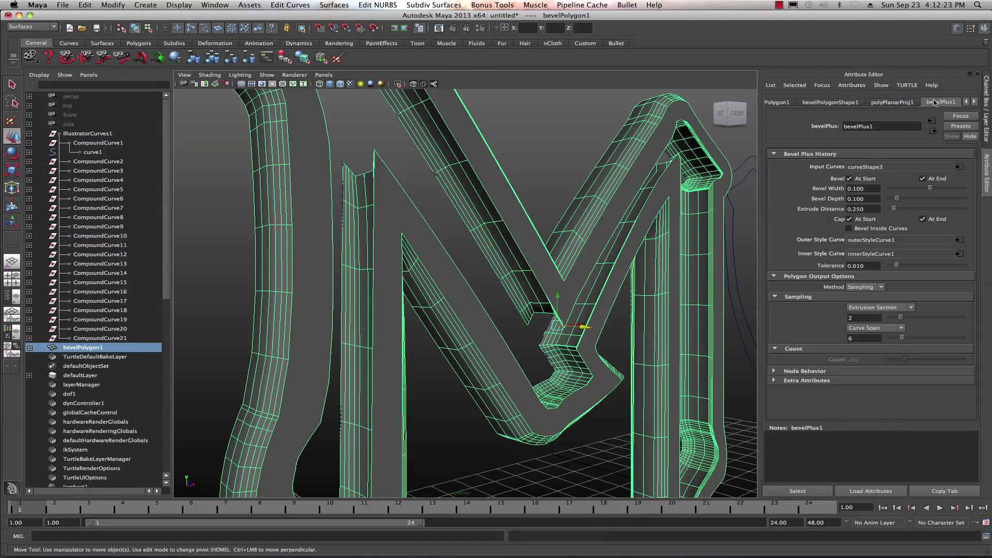
click(872, 189)
text(0)
key(Tab)
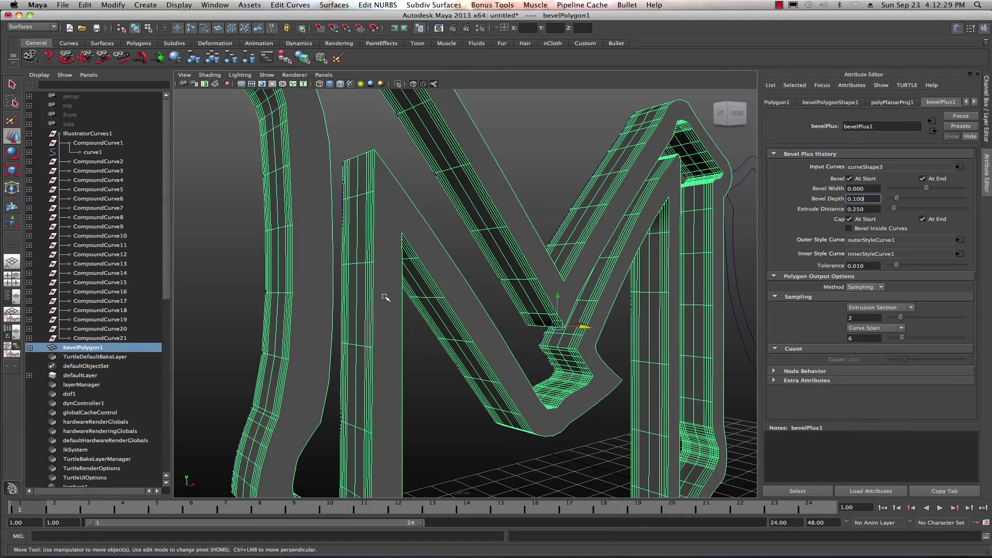
Rename the beveled M mesh to M_Outside and move it sideways, clear of its source curves.
key(f)
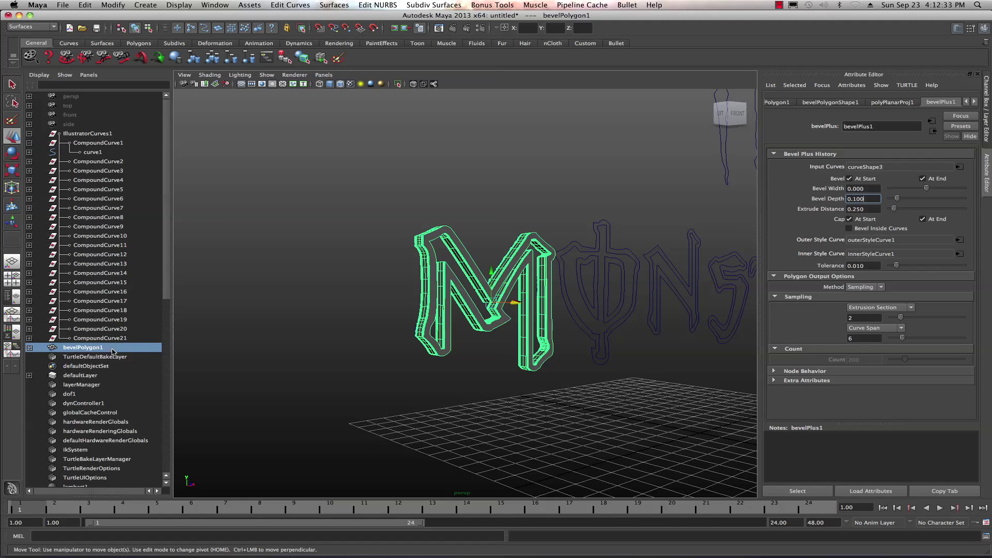
double_click(86, 350)
text(M_Outside)
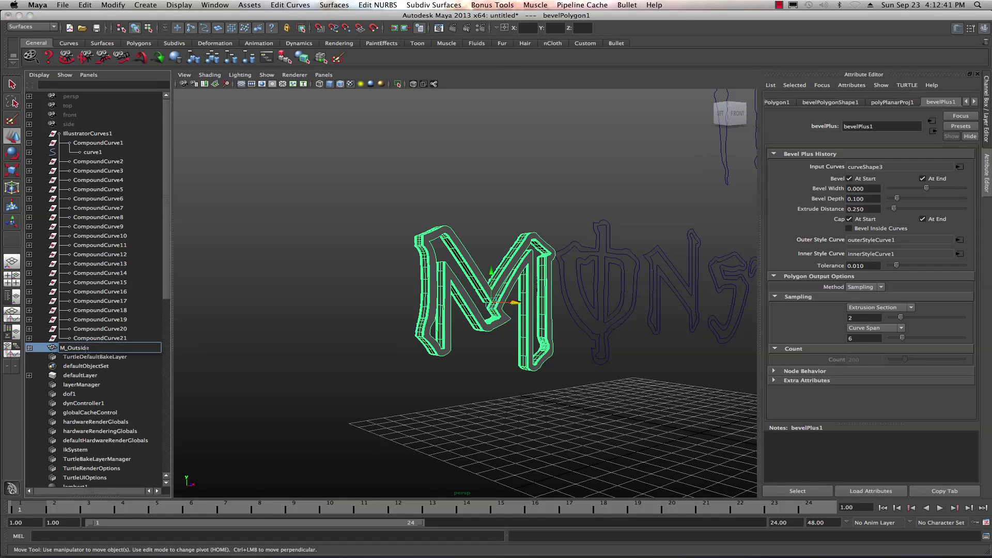
key(Return)
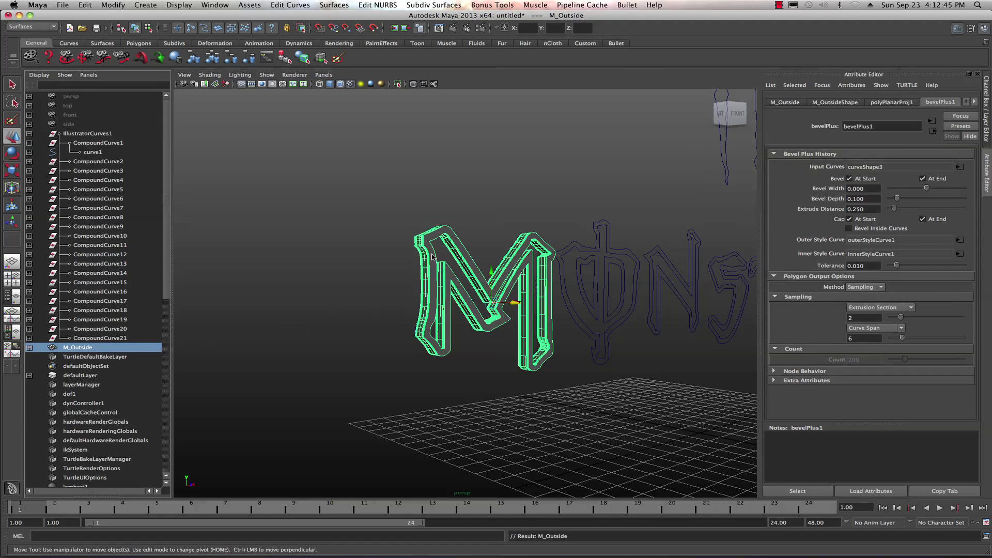
drag(515, 303, 344, 302)
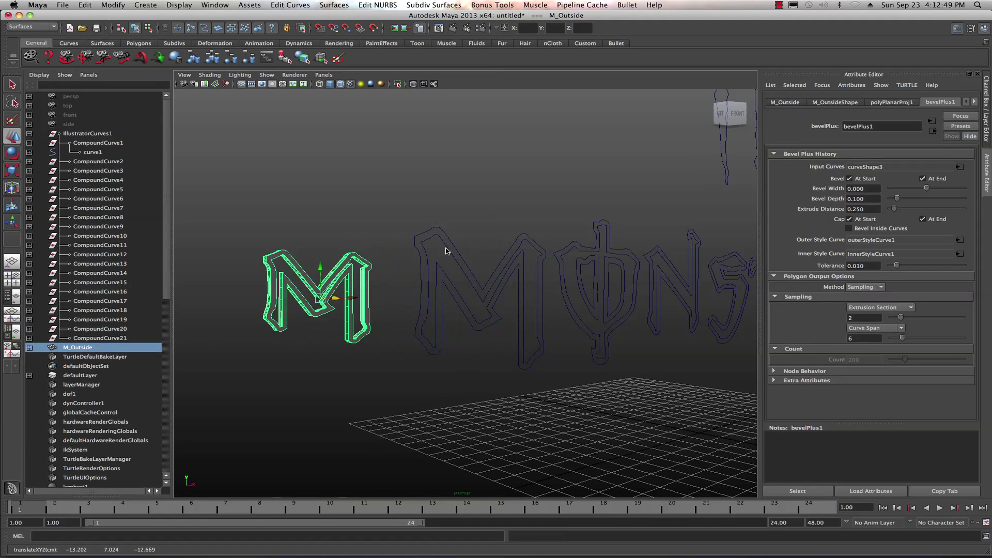
Bevel only the inner outline of the letter M using Bevel Plus with the bevel width set to 0.
scroll(443, 251, up, 2)
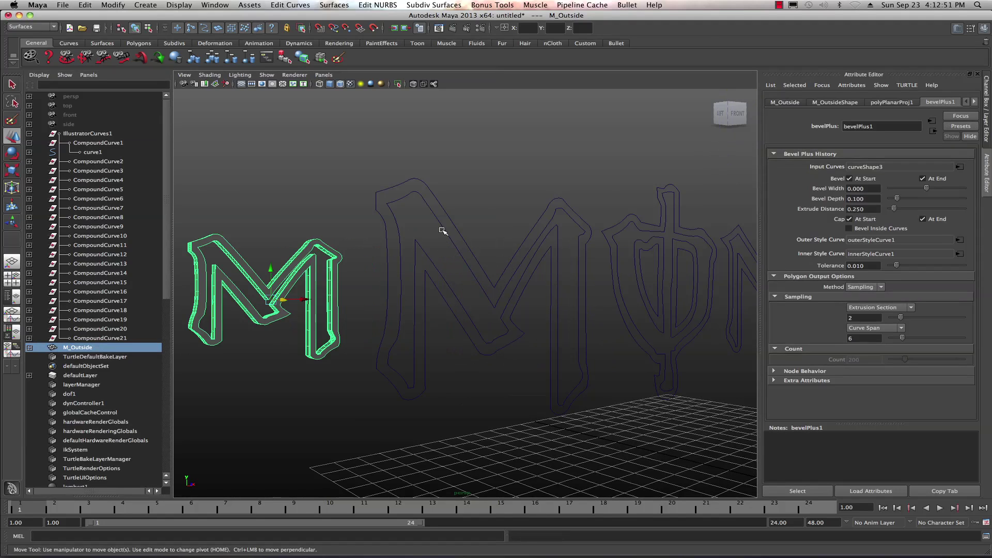
click(443, 230)
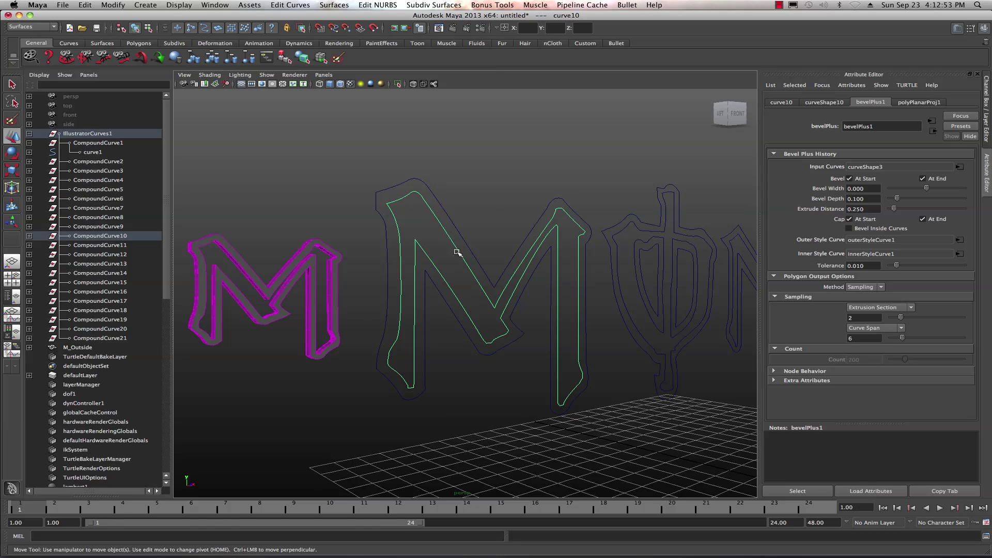
click(332, 4)
click(396, 106)
double_click(561, 132)
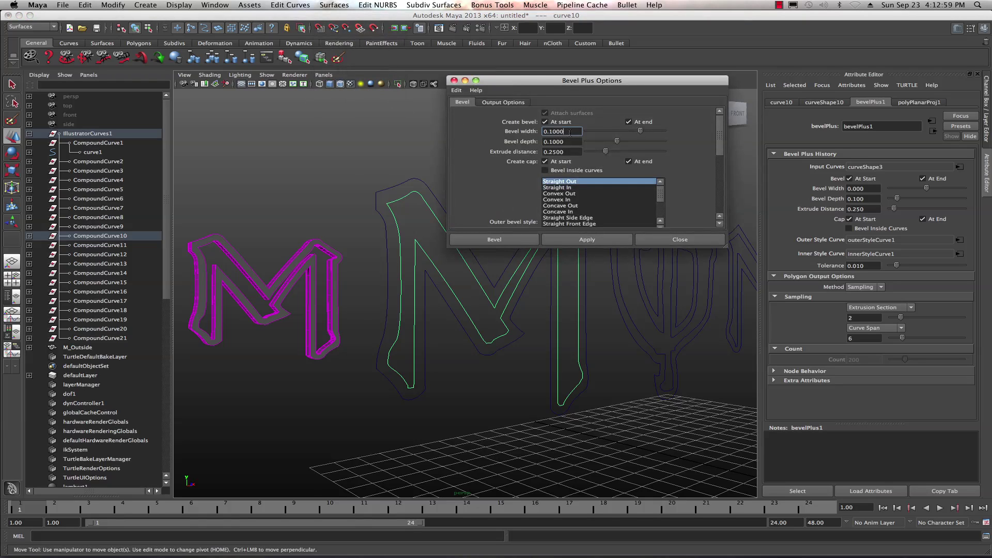
text(0)
click(566, 143)
click(494, 240)
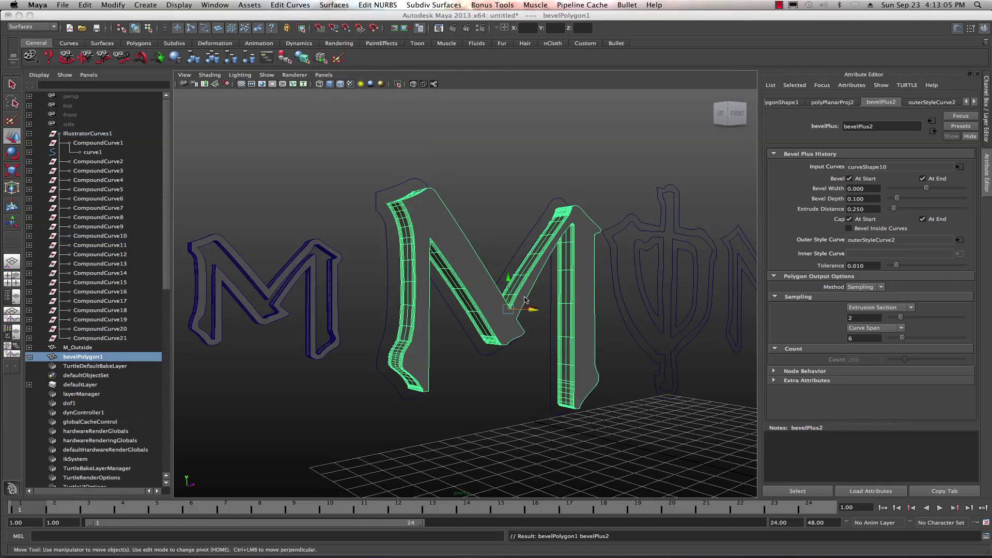
Move the new inner M mesh into the M_Outside frame and rename it M_Inside.
drag(535, 311, 279, 292)
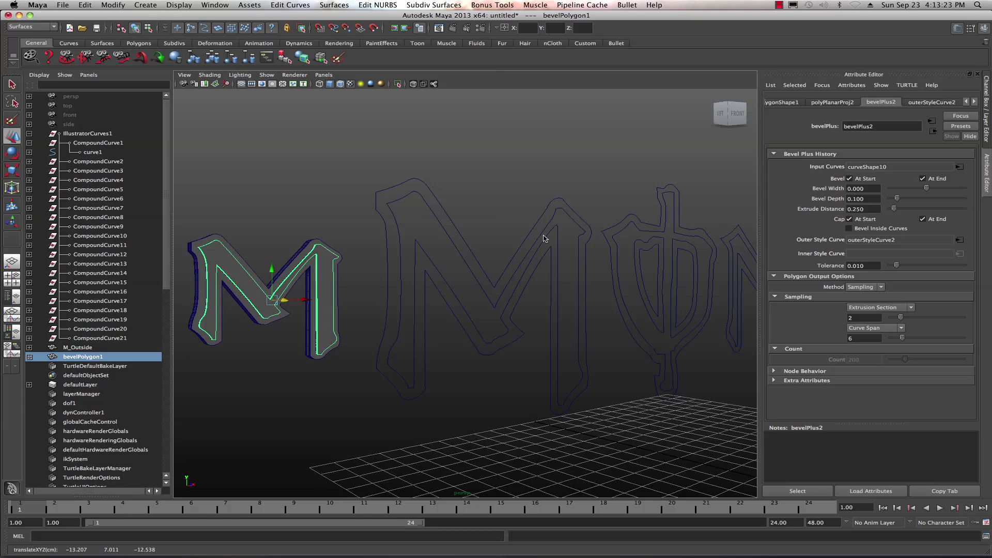
double_click(84, 357)
text(M_Inside)
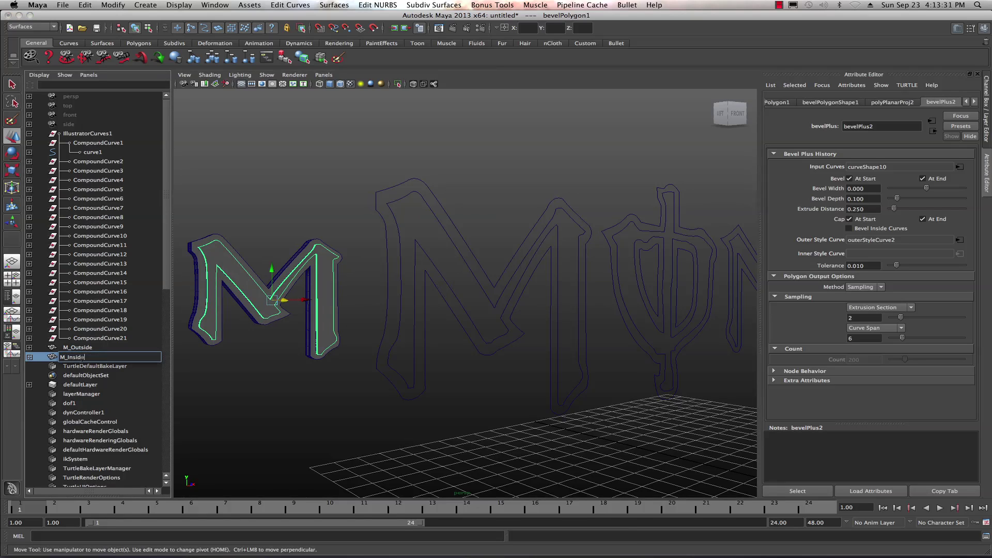
click(83, 346)
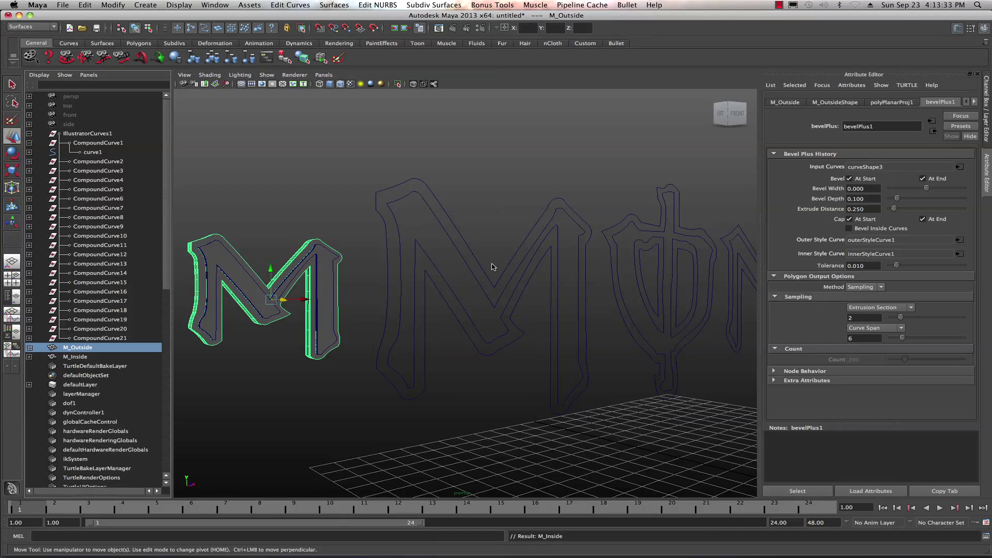
Bevel the O's outermost outline together with the outline just inside it using Bevel Plus, and move the mesh off its curves.
alt+drag(529, 289, 427, 231)
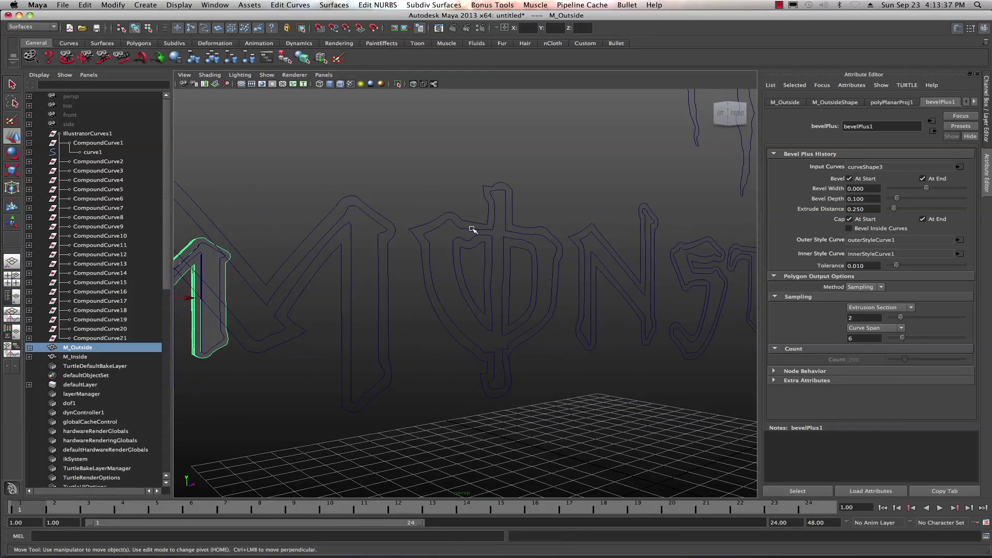
click(450, 214)
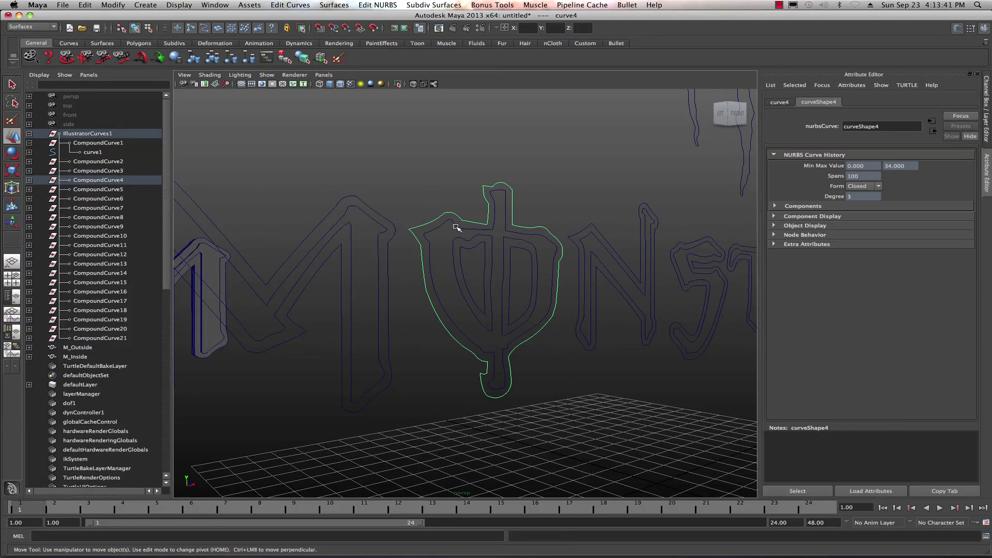
shift+click(456, 227)
click(334, 4)
mouse_move(345, 62)
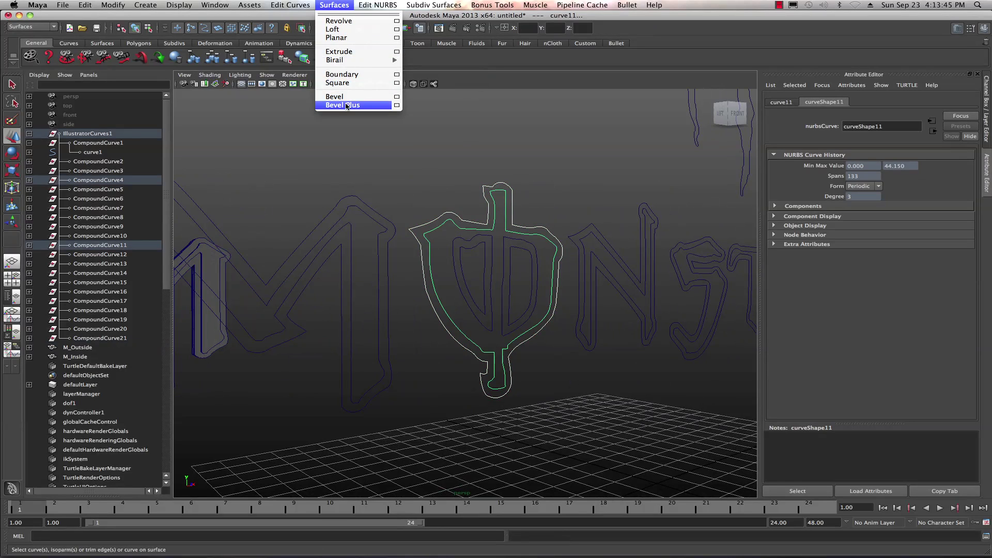
click(378, 167)
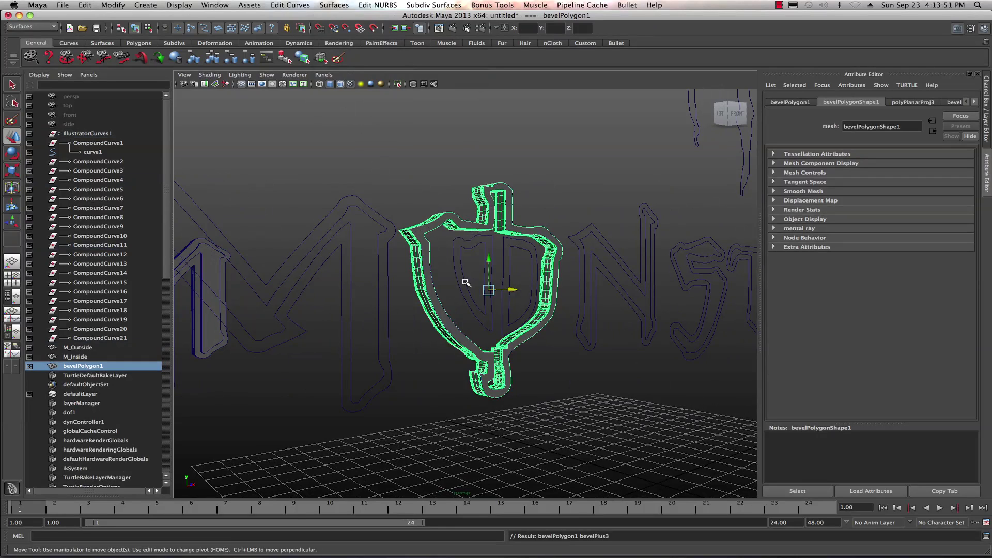
drag(512, 291, 372, 271)
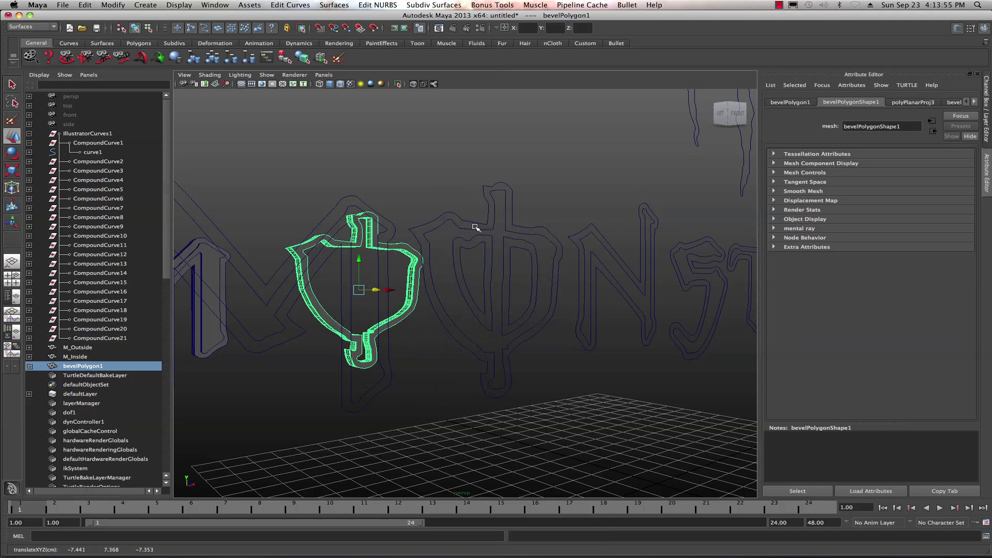
Try to bevel the O's inner body outline with only its left opening using Bevel Plus, and undo that bevel.
click(441, 226)
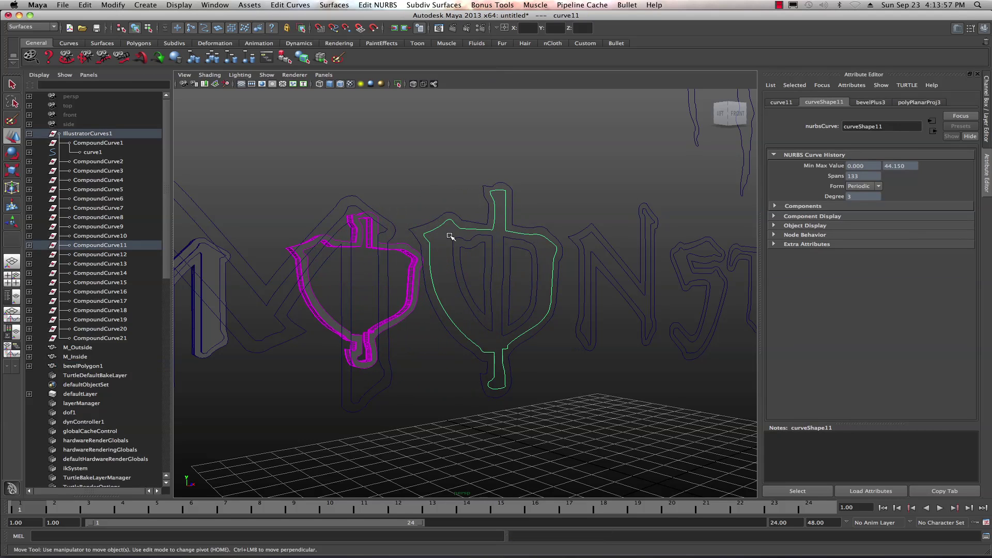
shift+click(457, 239)
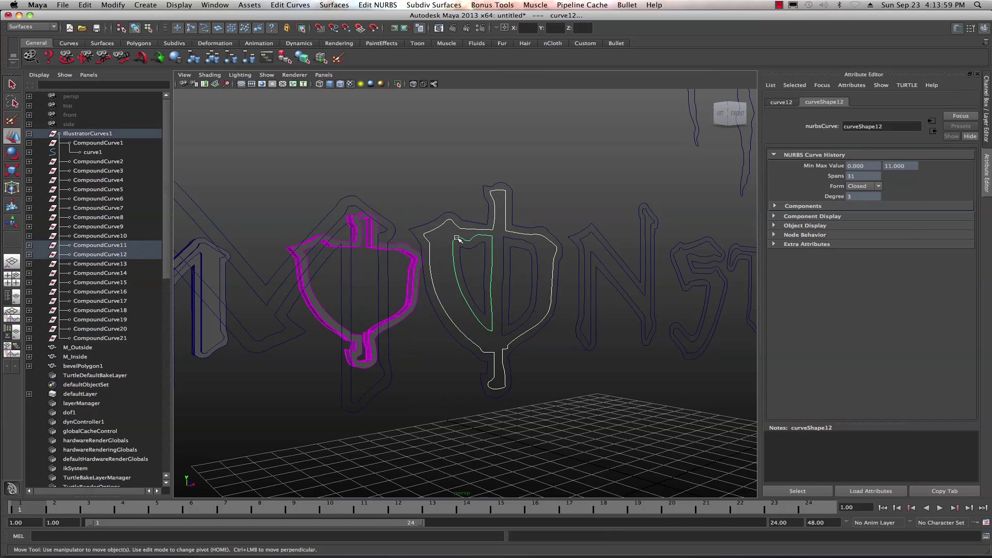
click(335, 5)
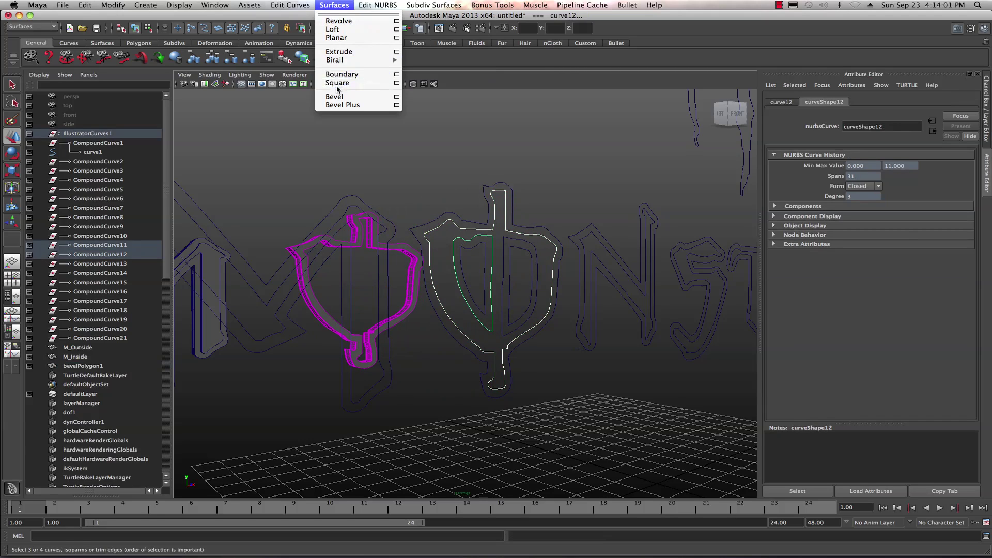
click(341, 105)
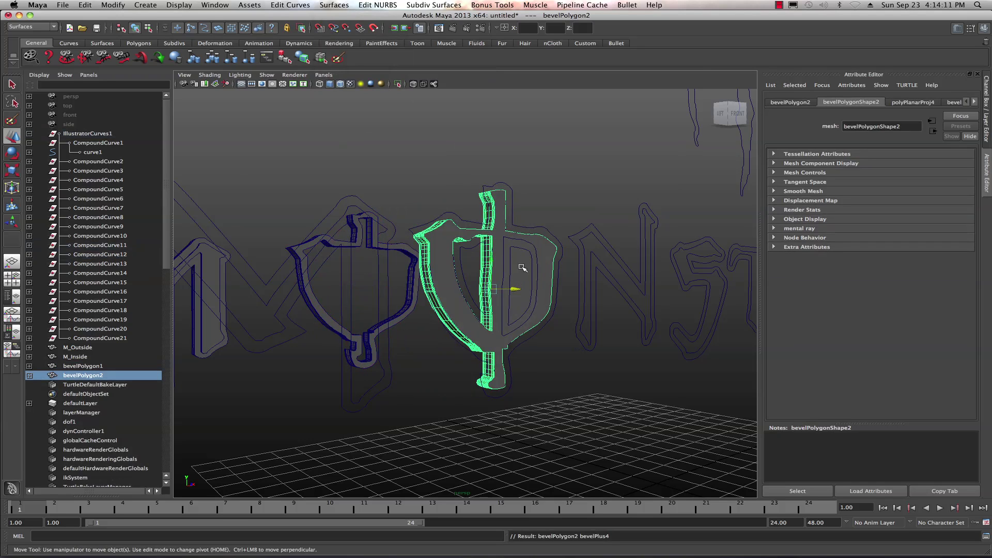
scroll(523, 266, up, 6)
scroll(531, 262, down, 6)
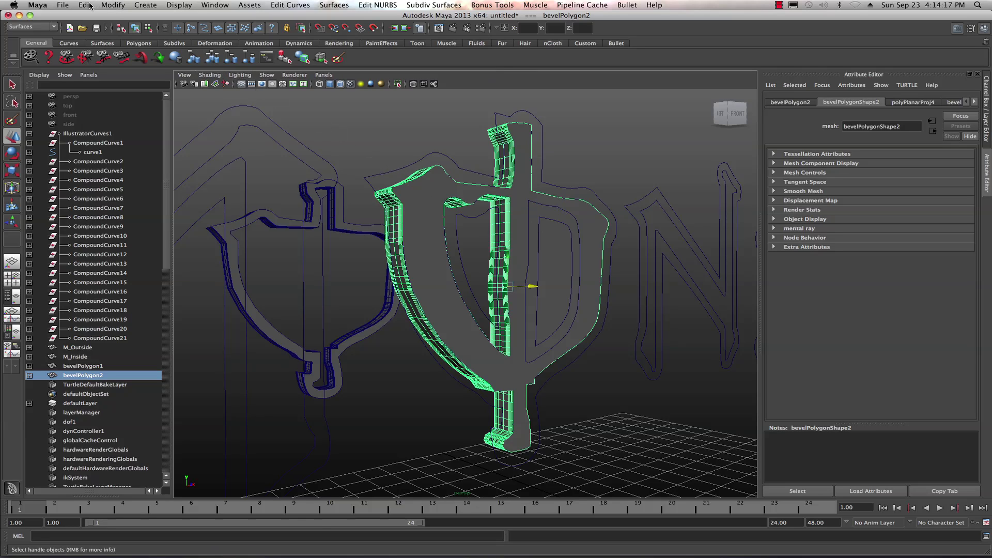
click(85, 5)
click(91, 16)
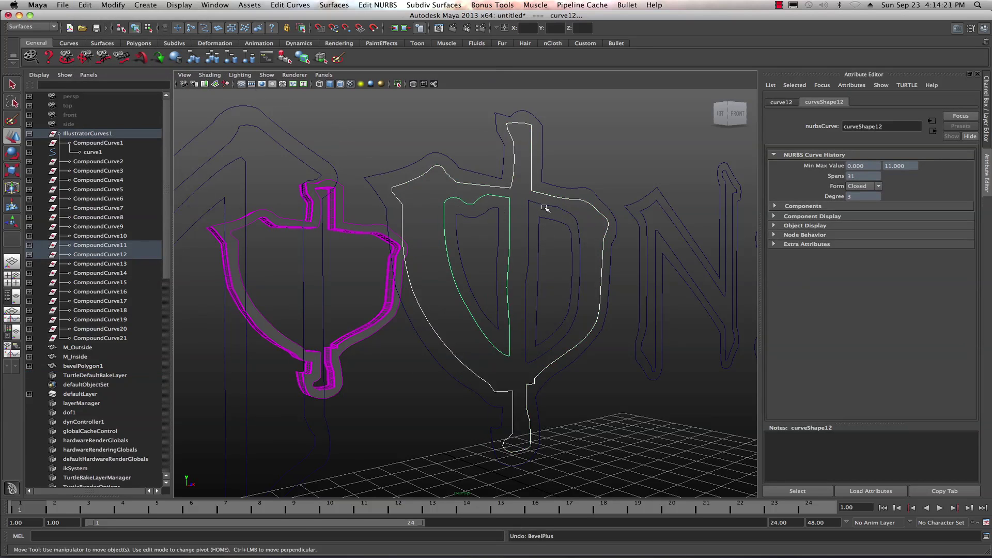
click(563, 118)
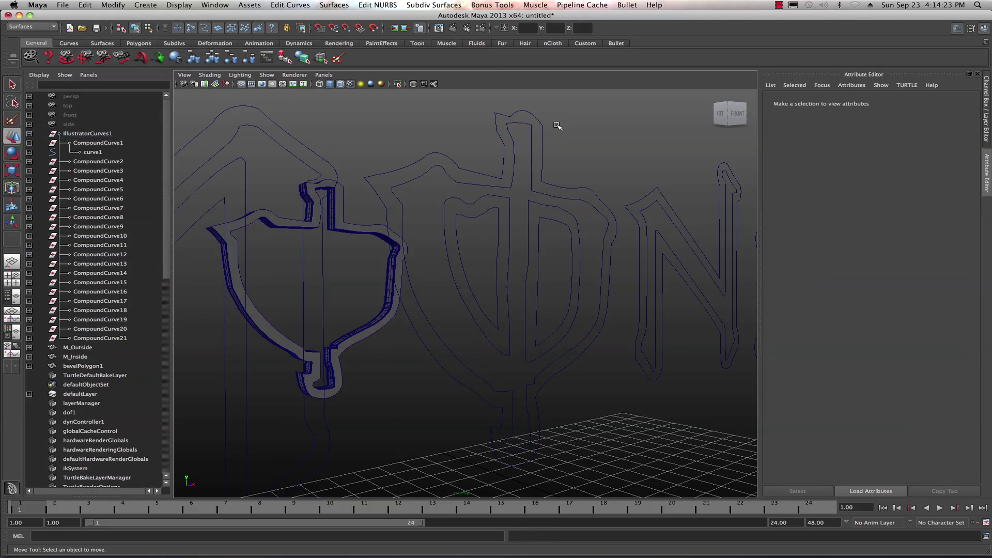
Bevel the O's inner body outline together with both opening curves using Bevel Plus, and move the mesh into the O's outer frame.
click(521, 123)
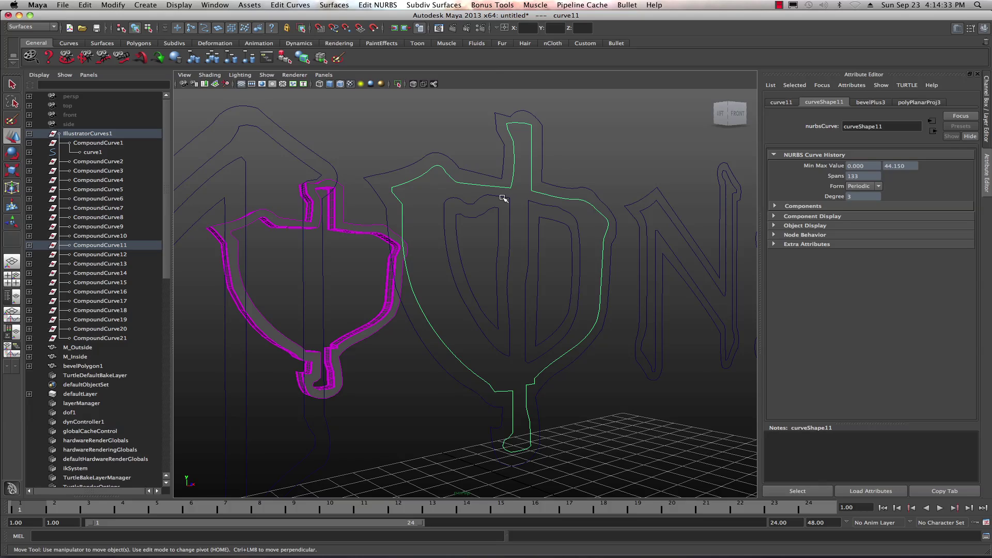
shift+click(501, 196)
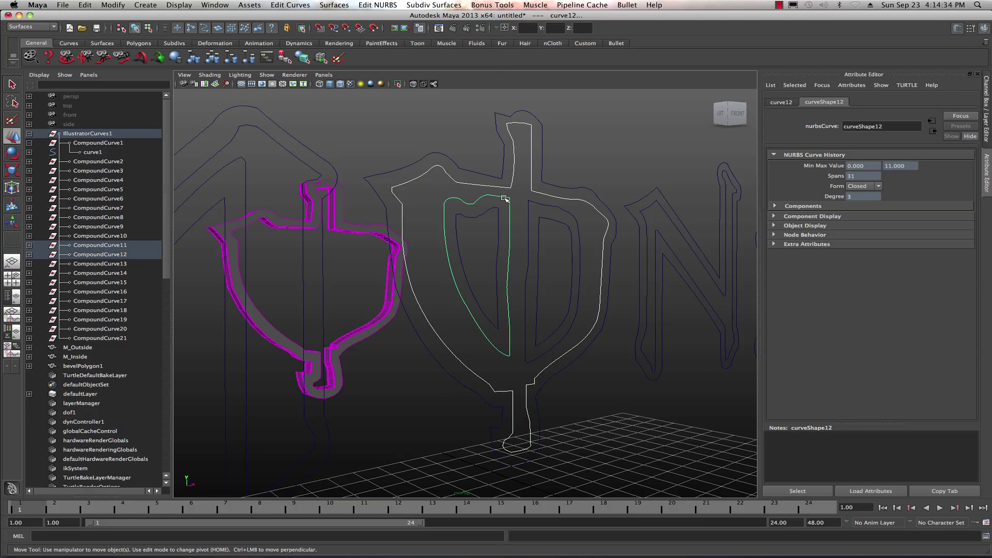
shift+click(543, 207)
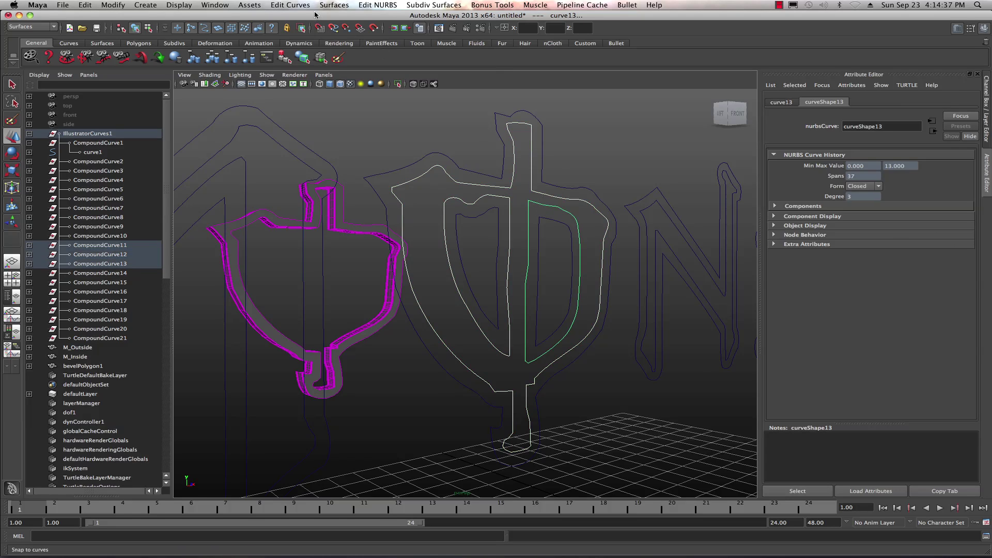
click(334, 5)
click(342, 105)
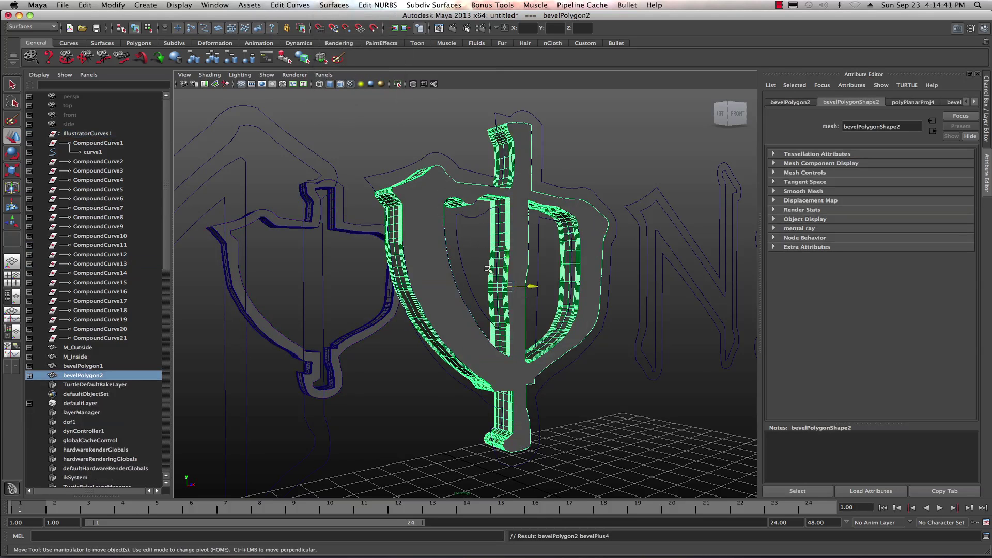
drag(532, 288, 332, 277)
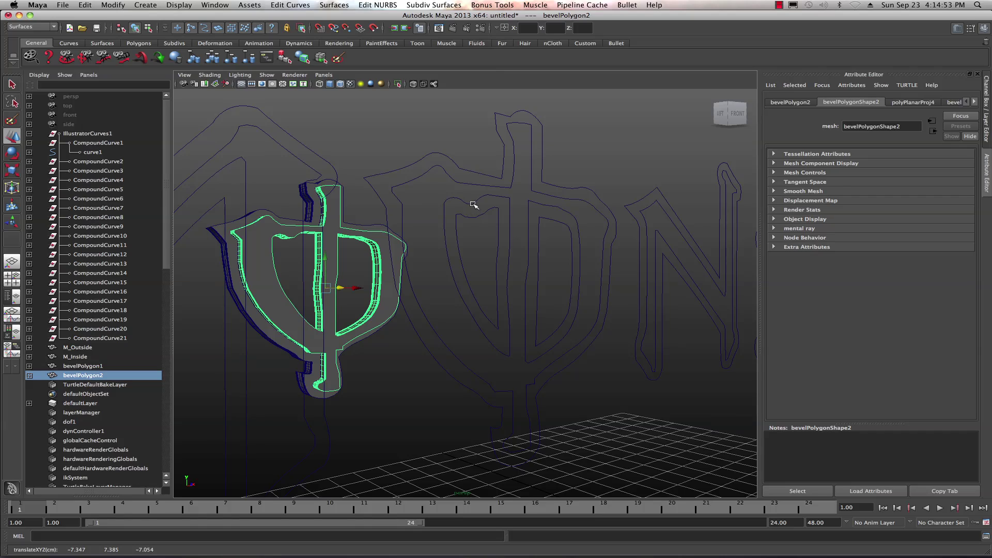
Bevel the O's left opening curve together with the smaller outline inside it using Bevel Plus, and clear the selection.
click(473, 205)
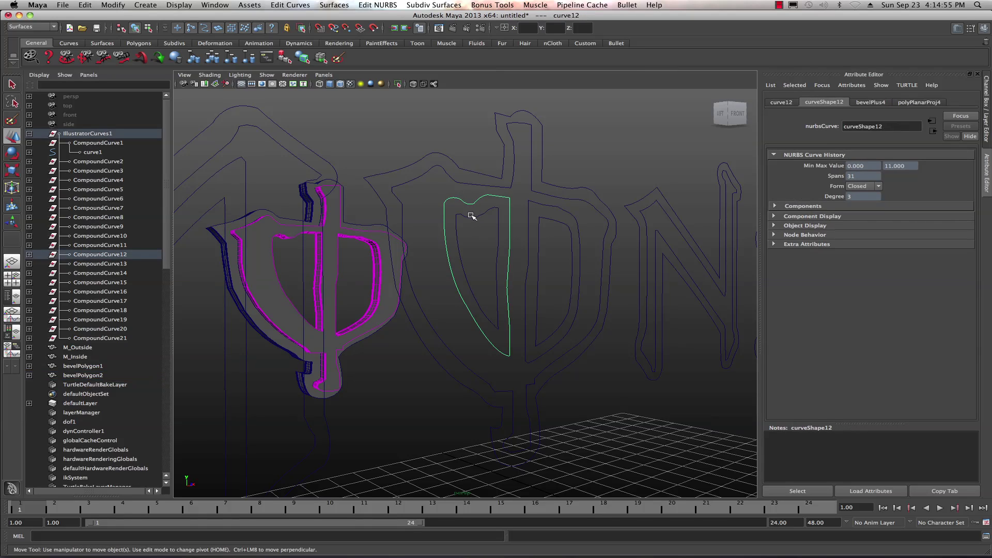
shift+click(472, 218)
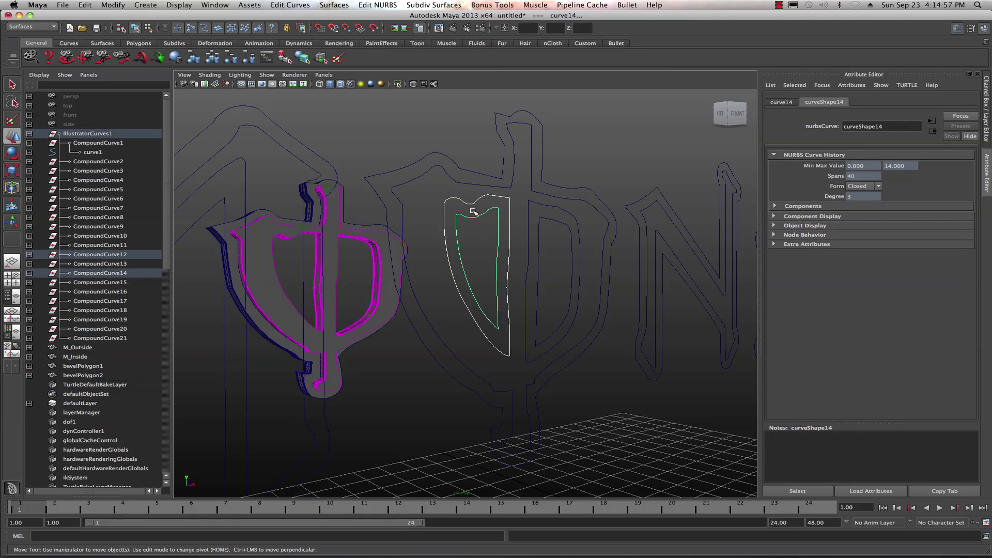
click(343, 5)
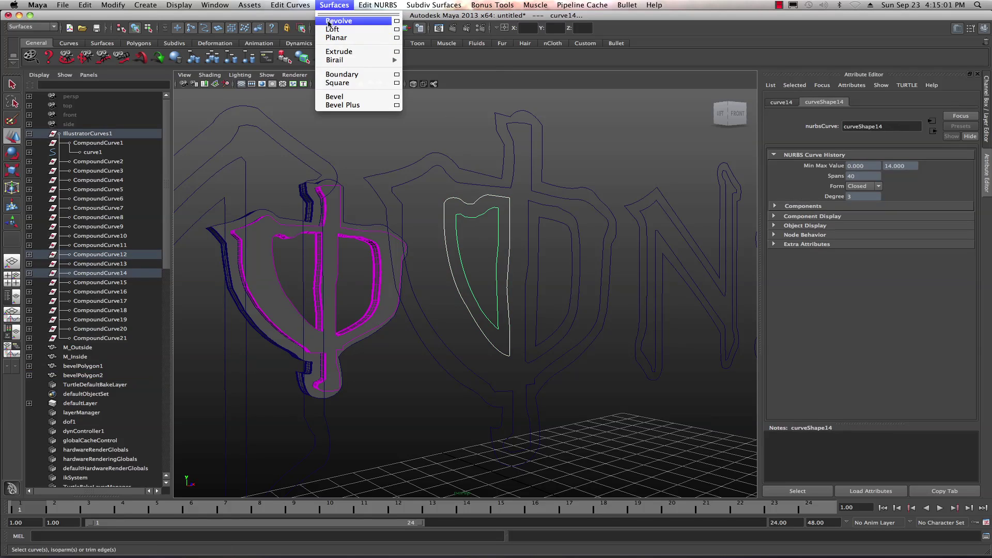
click(342, 105)
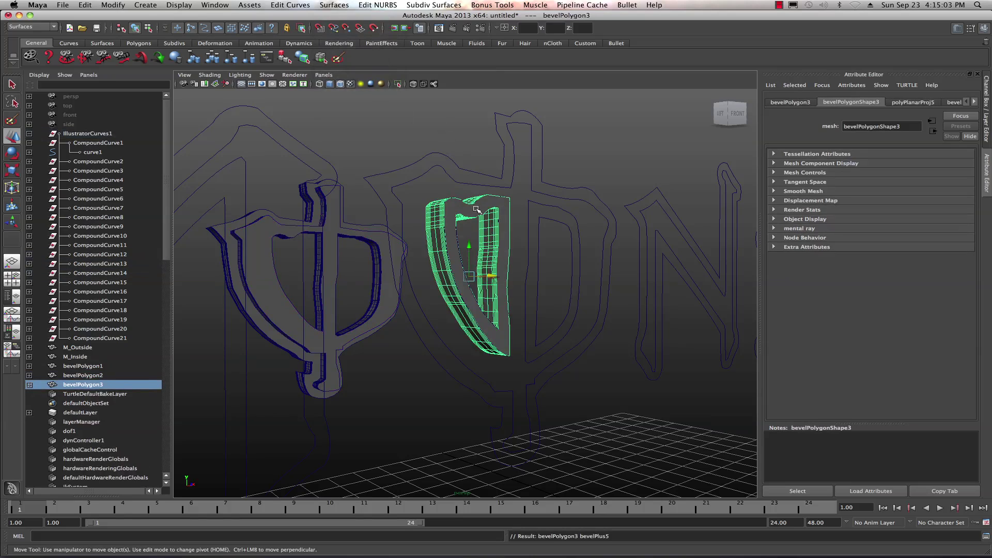
click(544, 207)
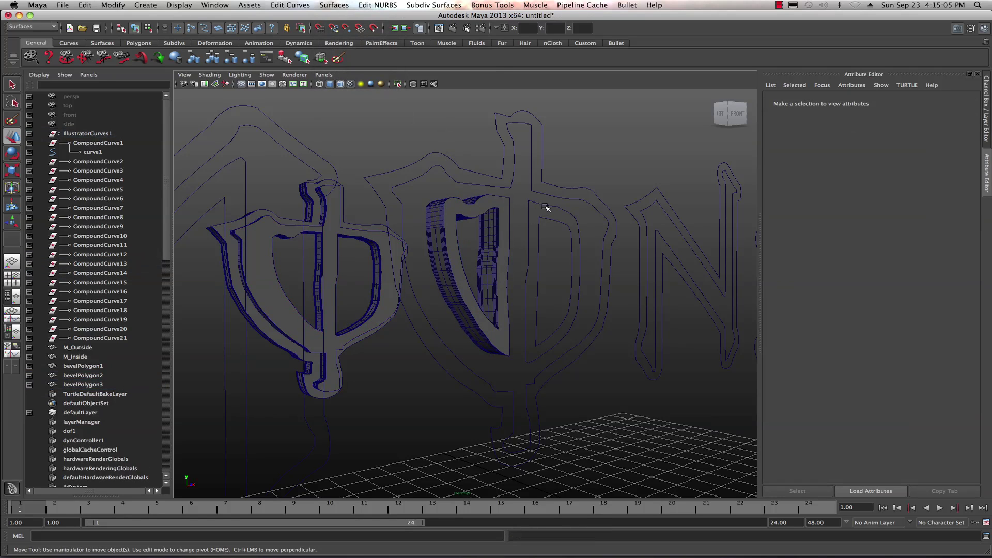
Bevel the O's right opening curve together with the smaller outline inside it using Bevel Plus.
click(547, 208)
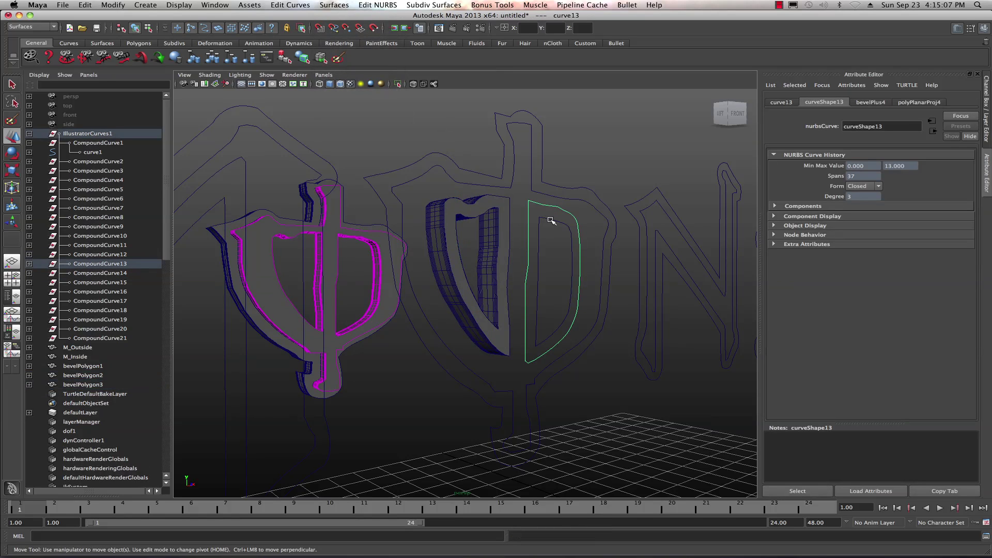
shift+click(550, 220)
click(334, 6)
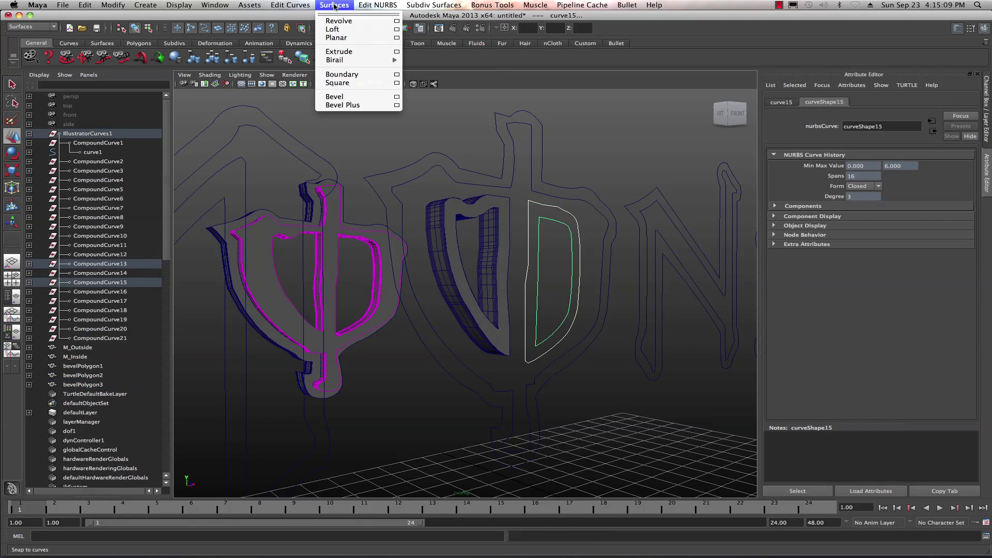
click(345, 106)
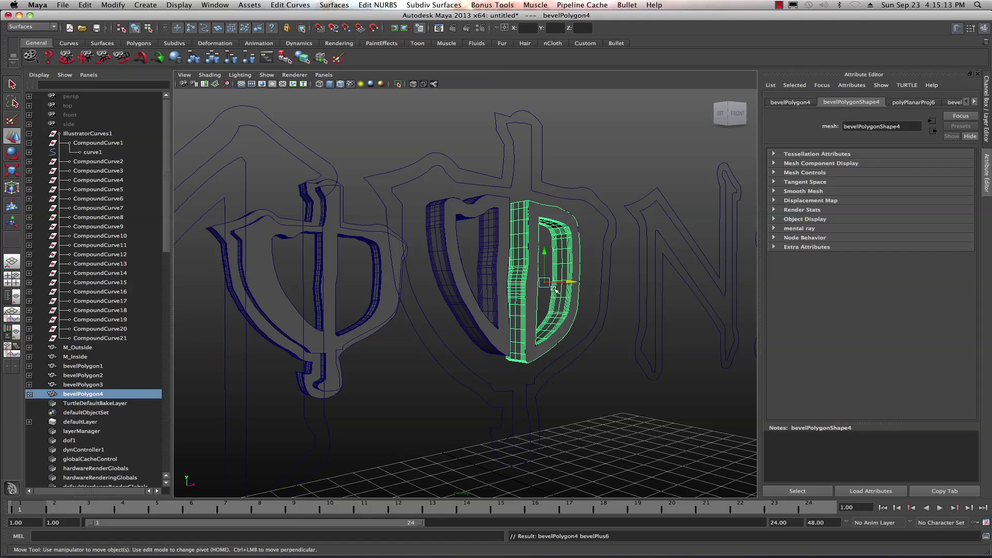
Try to move the O's right opening mesh on its own, and undo the move.
drag(572, 283, 543, 281)
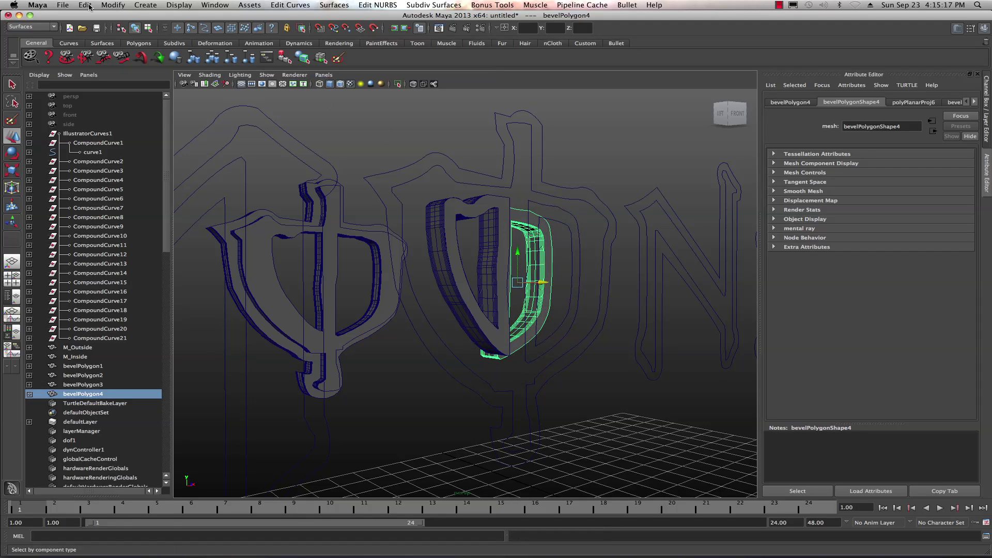
click(85, 5)
click(92, 21)
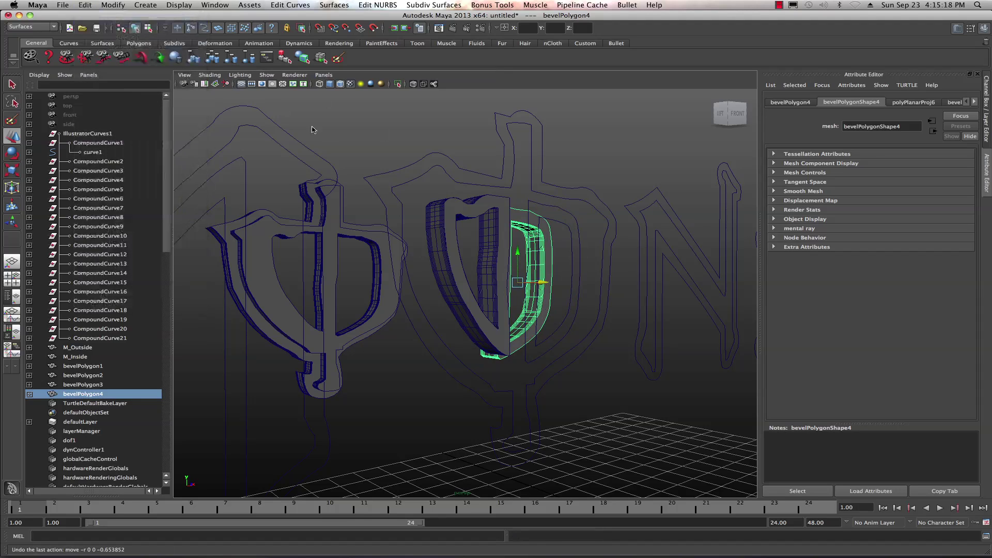
Move the O's left and right opening meshes together into the openings of the beveled O, and clear the selection.
shift+click(458, 212)
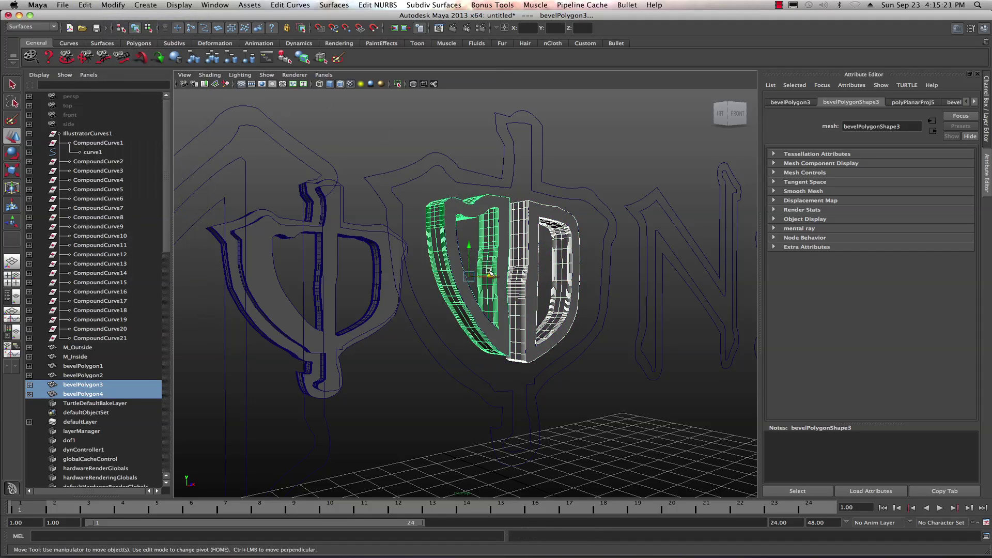
drag(492, 278, 297, 255)
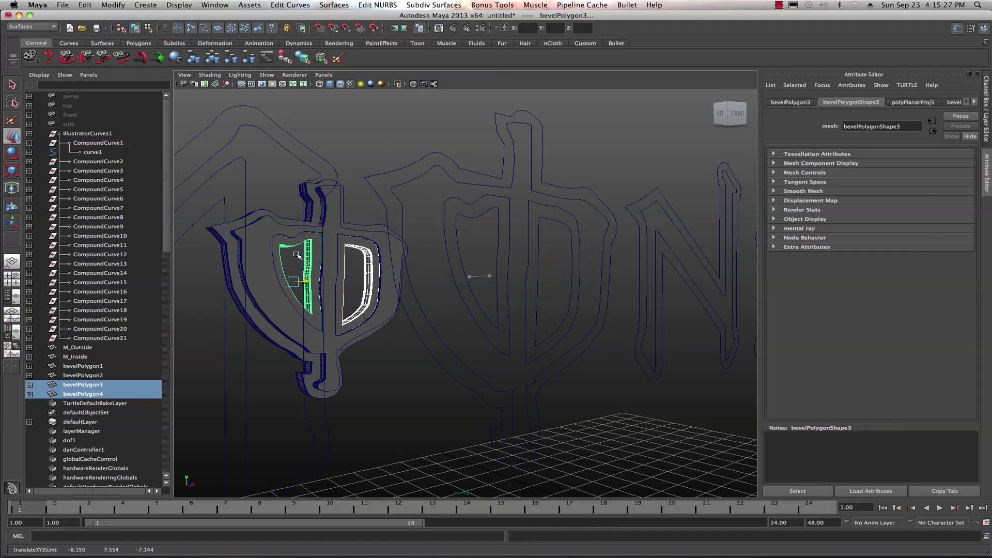
click(373, 203)
Open the recent scene Monster_Version_1.mb without saving the changes to the untitled scene.
scroll(443, 250, down, 5)
alt+drag(505, 292, 476, 310)
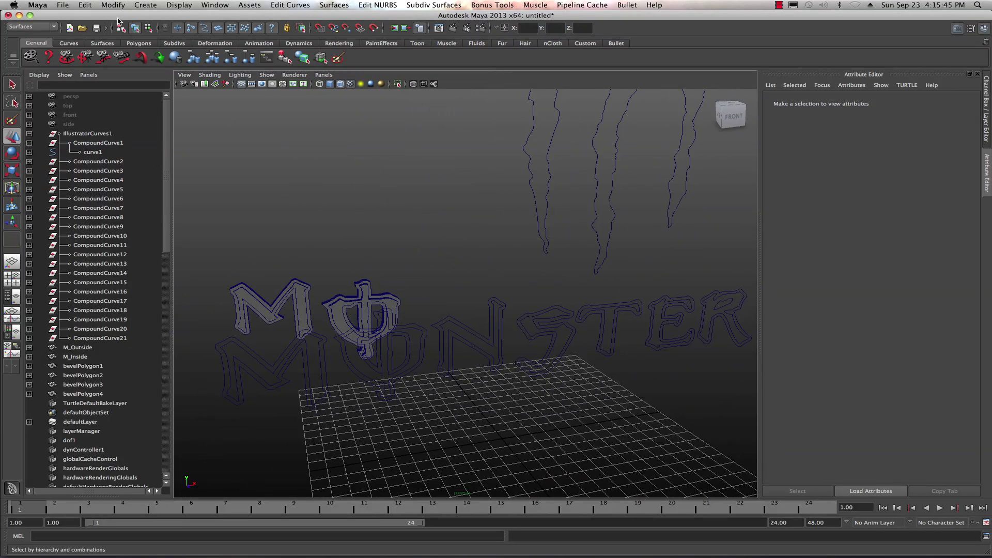
click(62, 6)
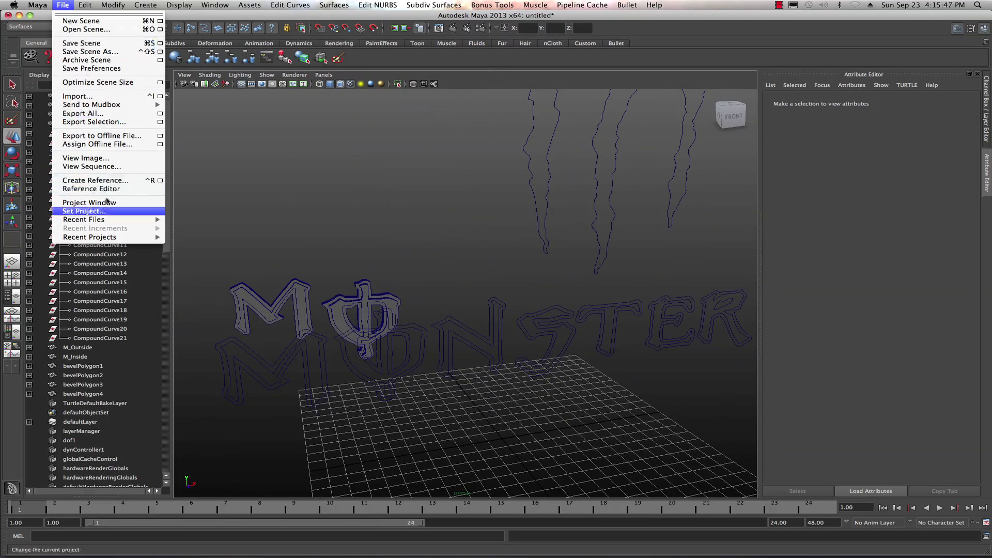
mouse_move(108, 220)
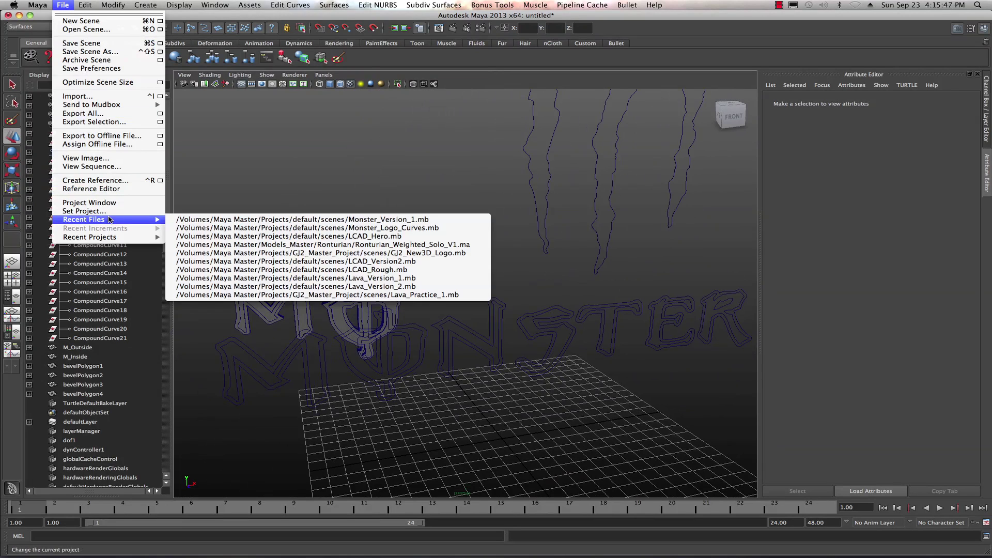
click(346, 228)
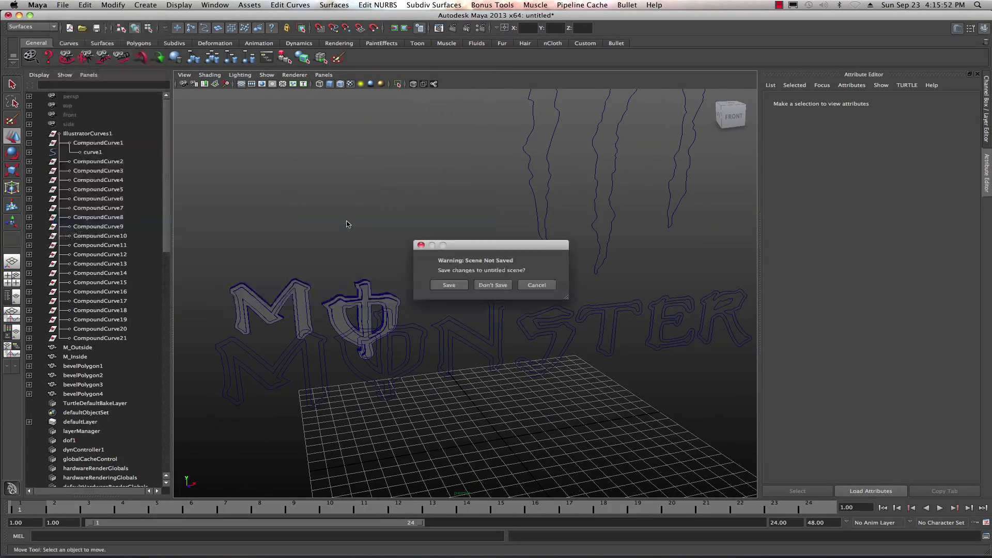
click(491, 287)
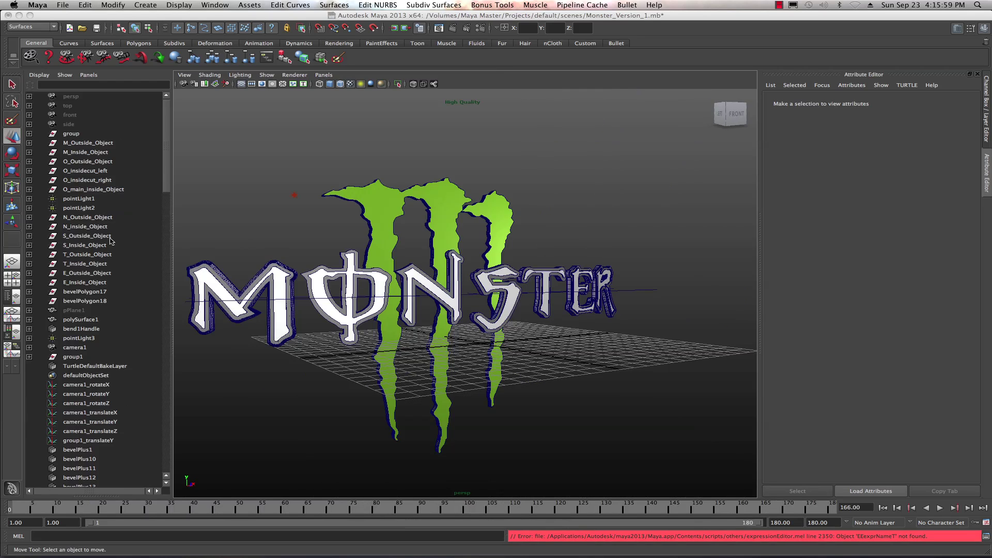
Set the Curvature of the bend deformer on the MONSTER lettering to 0.
alt+drag(542, 305, 547, 324)
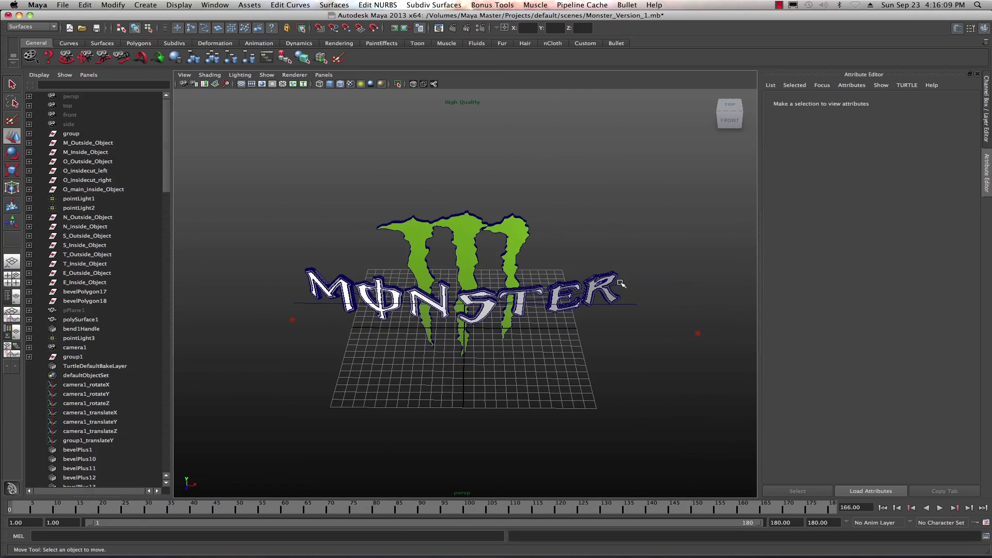
click(621, 283)
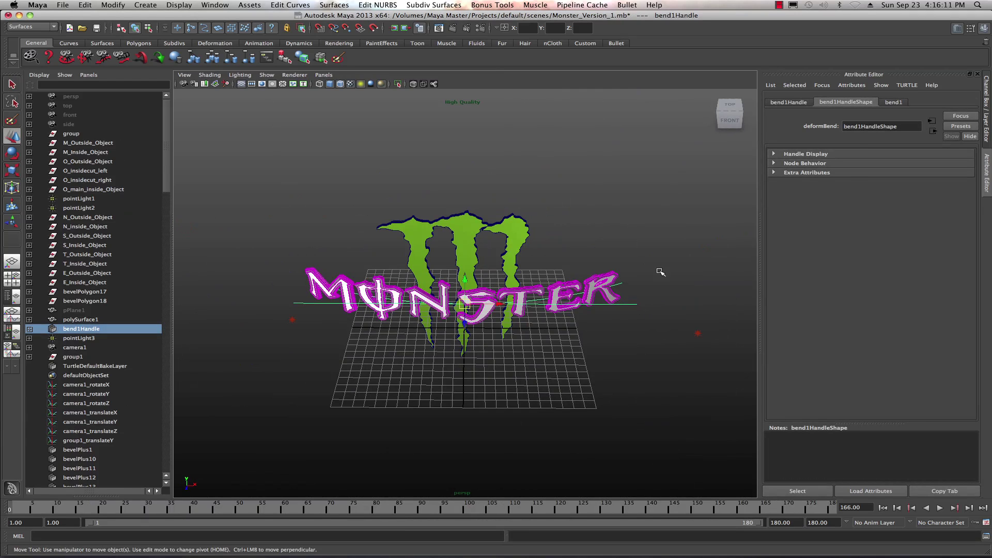
click(888, 103)
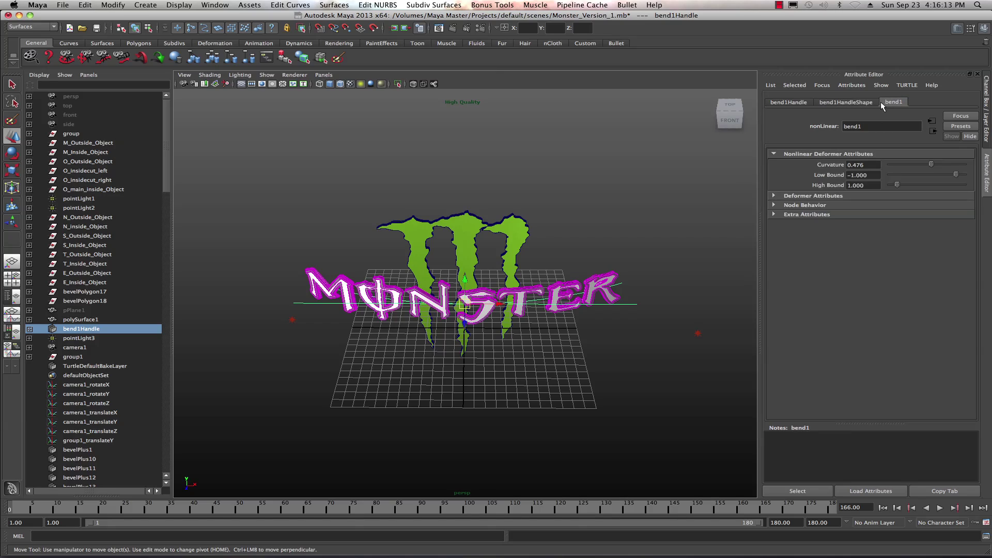
drag(874, 164, 836, 167)
text(0)
key(Tab)
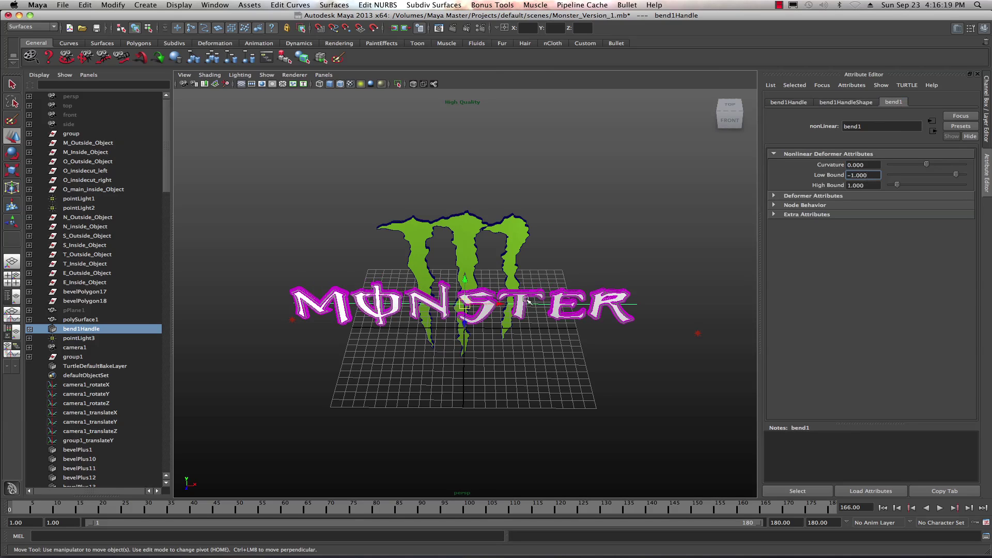
Try a higher Curvature on the lettering's bend deformer, reset it to 0, and clear the selection.
alt+drag(444, 338, 512, 315)
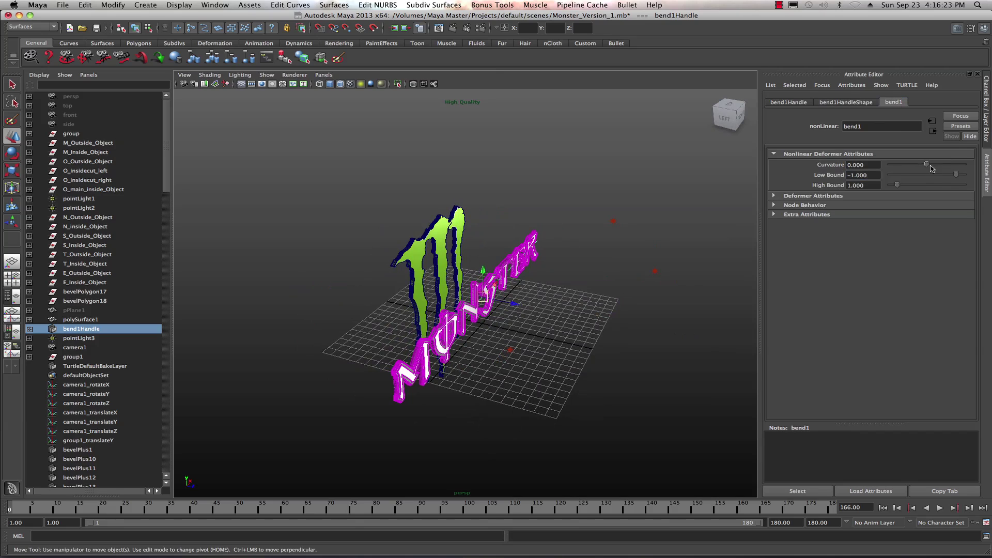
drag(928, 166, 935, 167)
click(862, 165)
text(0)
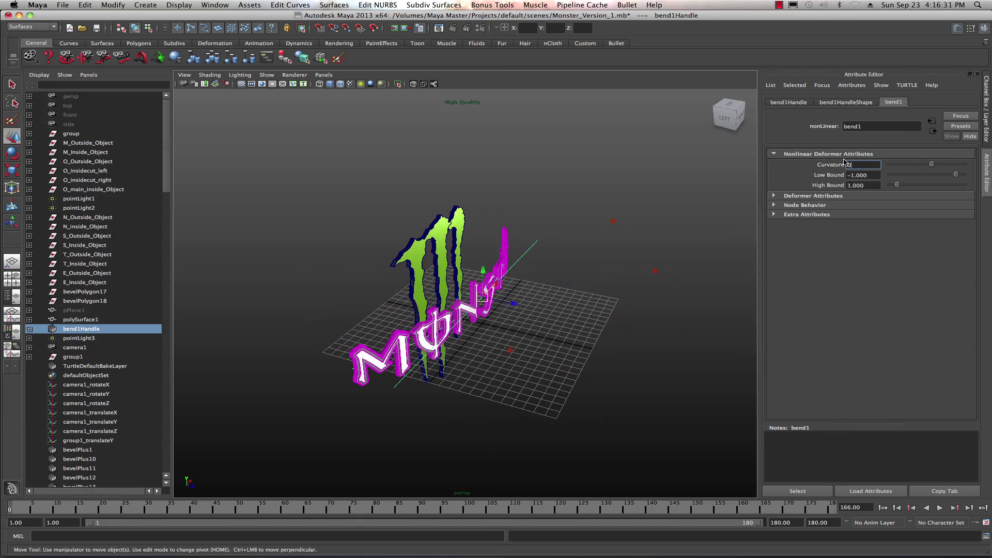
click(864, 175)
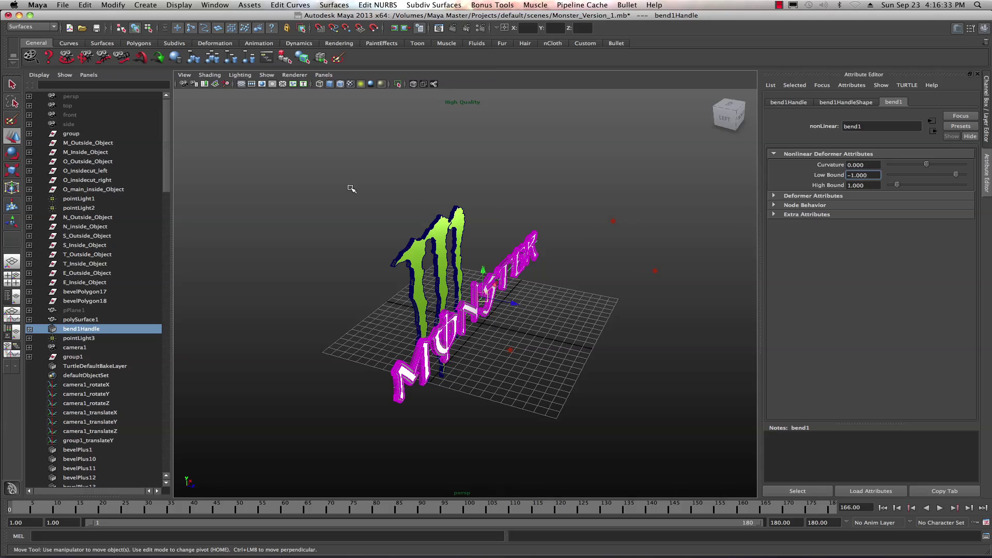
click(357, 229)
Switch to the Polygons menu set, look up the Combine command, and select only the combined lettering mesh polySurface1.
alt+drag(366, 258, 351, 297)
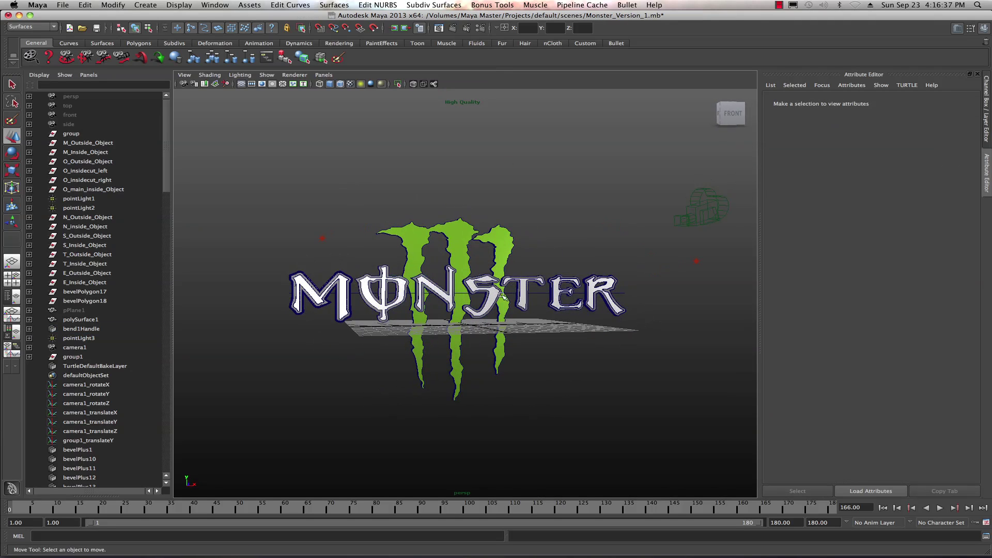
alt+drag(635, 319, 595, 318)
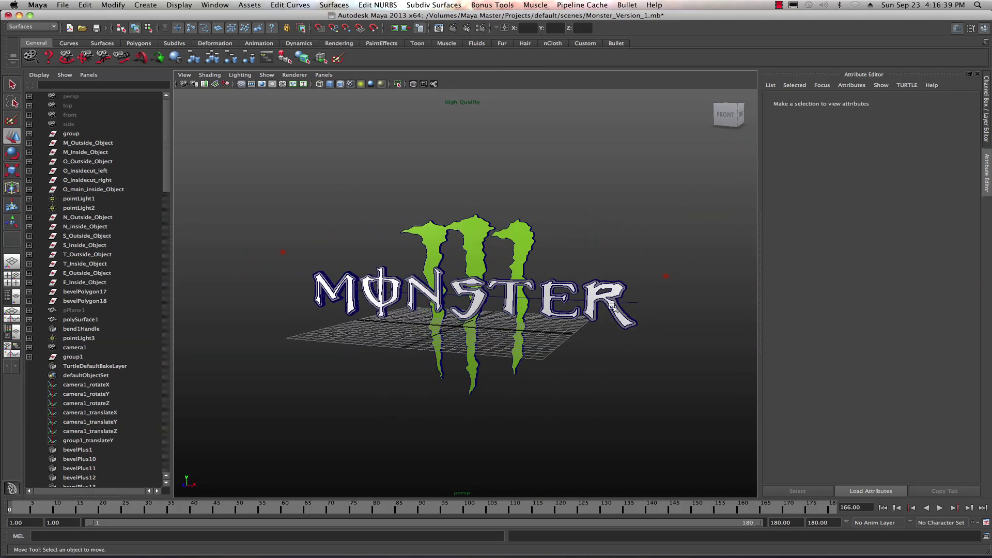
alt+drag(567, 359, 465, 356)
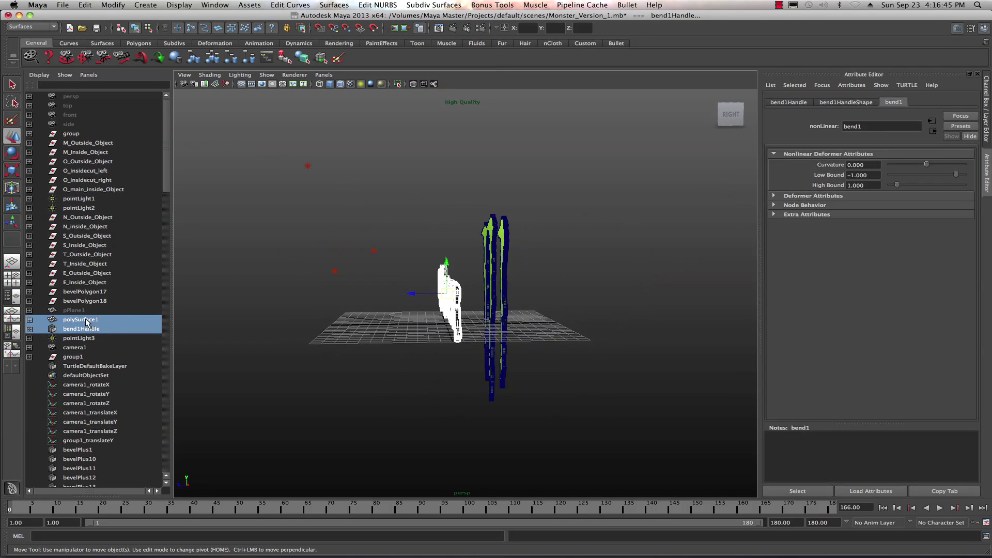
alt+drag(315, 341, 403, 338)
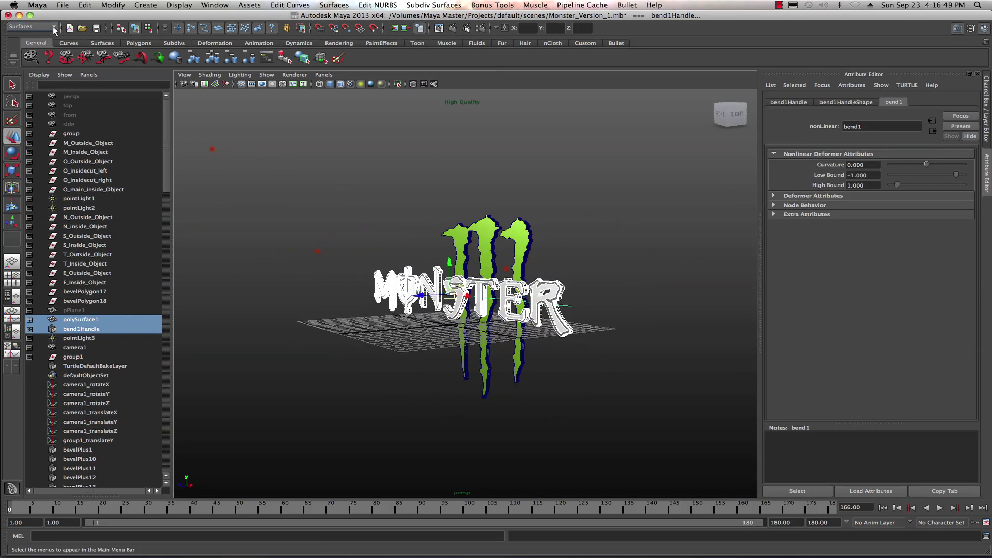
click(53, 26)
click(30, 39)
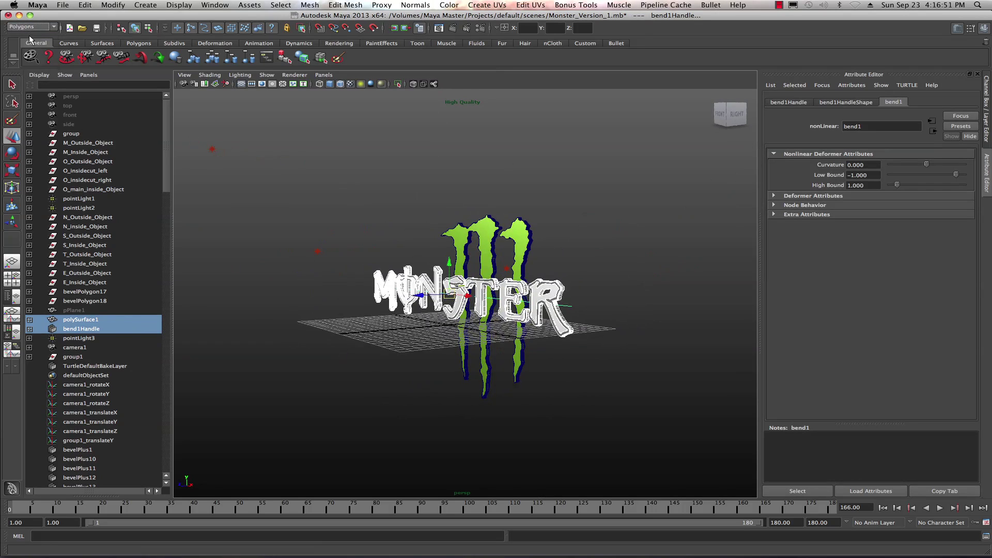
click(308, 5)
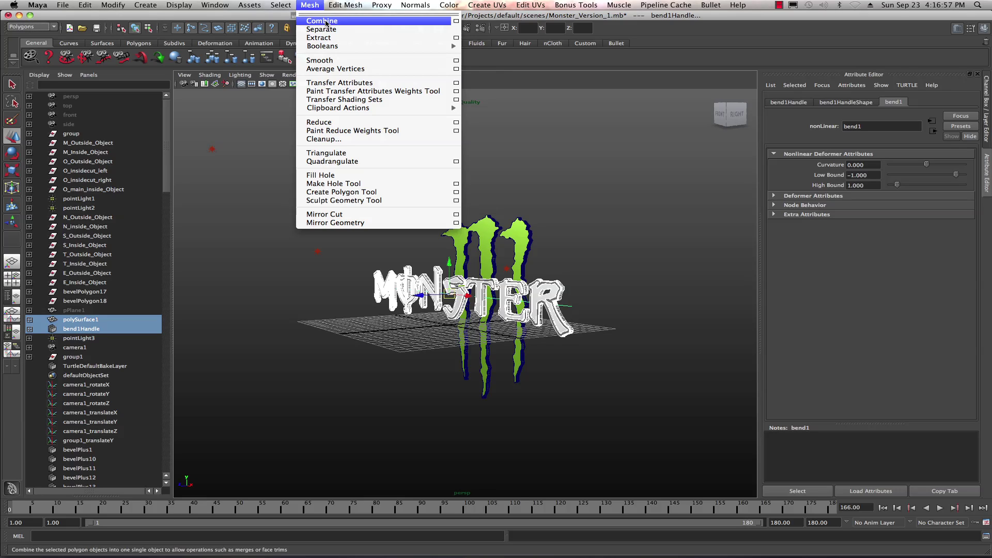
click(86, 322)
click(86, 320)
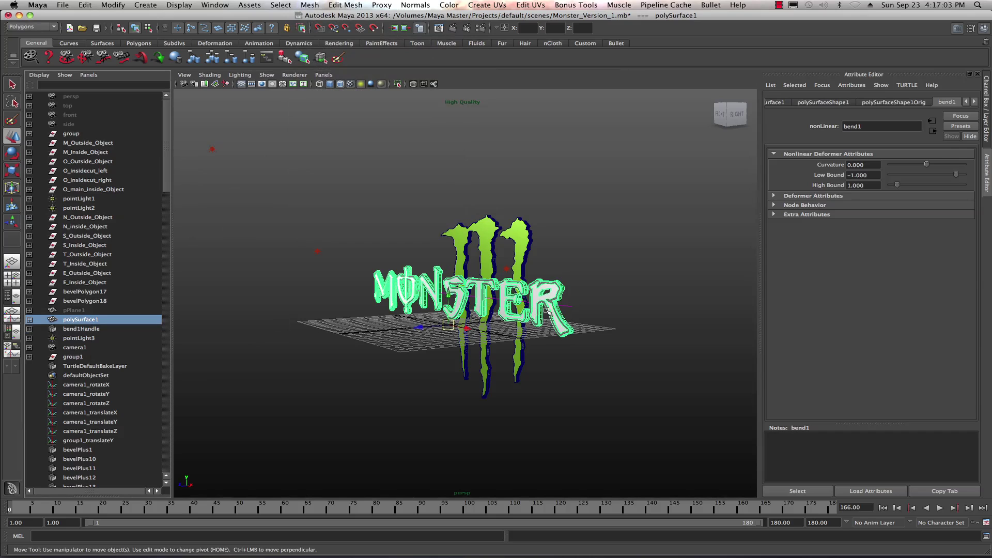
Delete the bend handle bend1Handle from the MONSTER lettering.
alt+drag(376, 333, 442, 372)
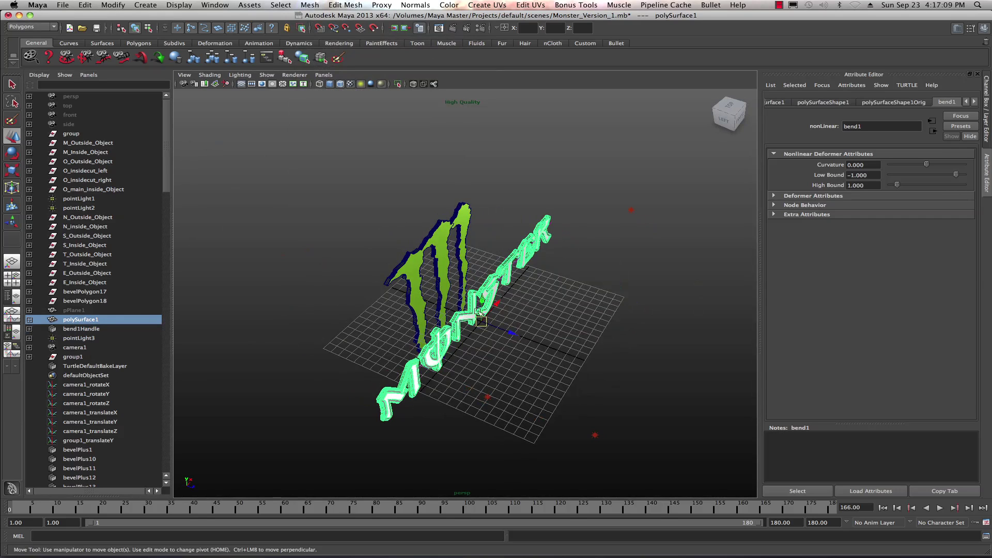
alt+drag(581, 329, 552, 356)
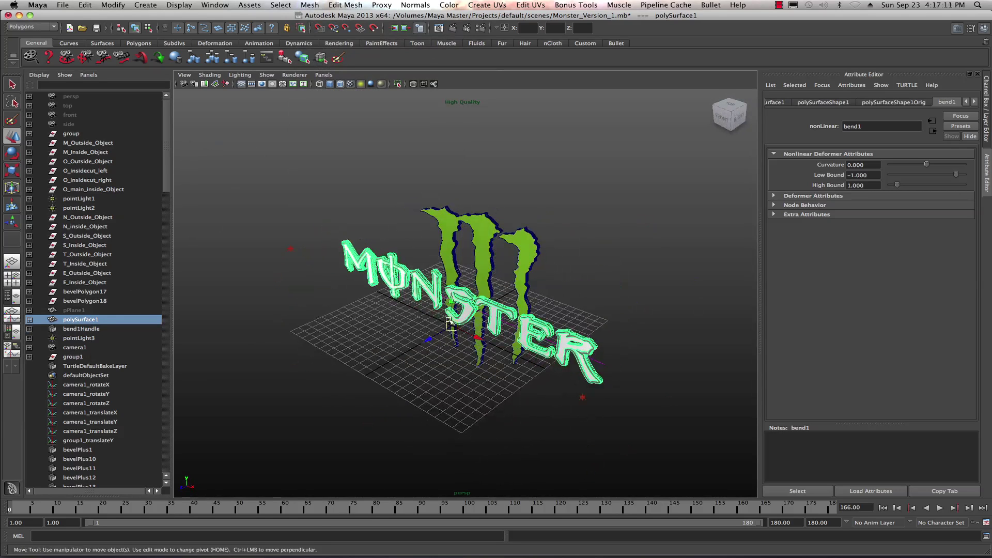
click(596, 361)
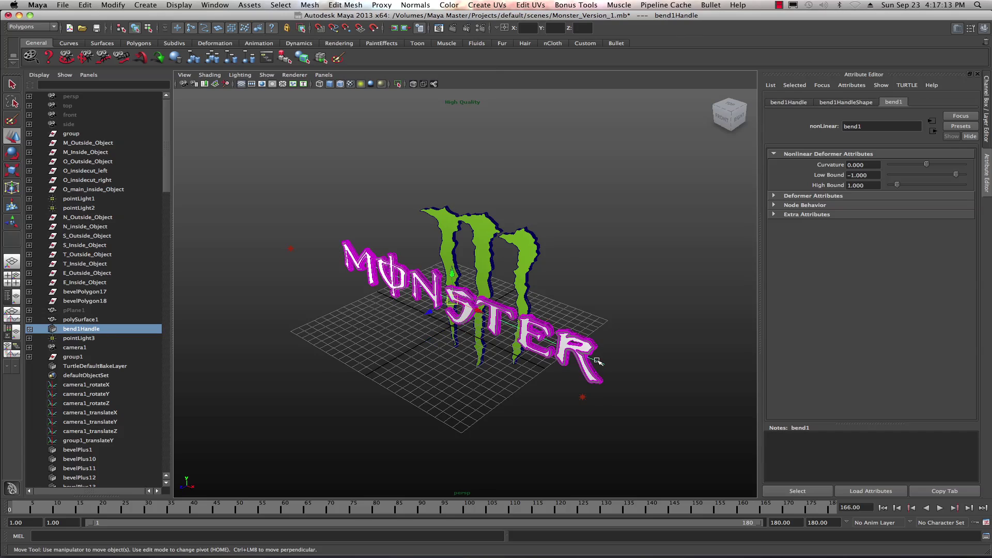
key(Delete)
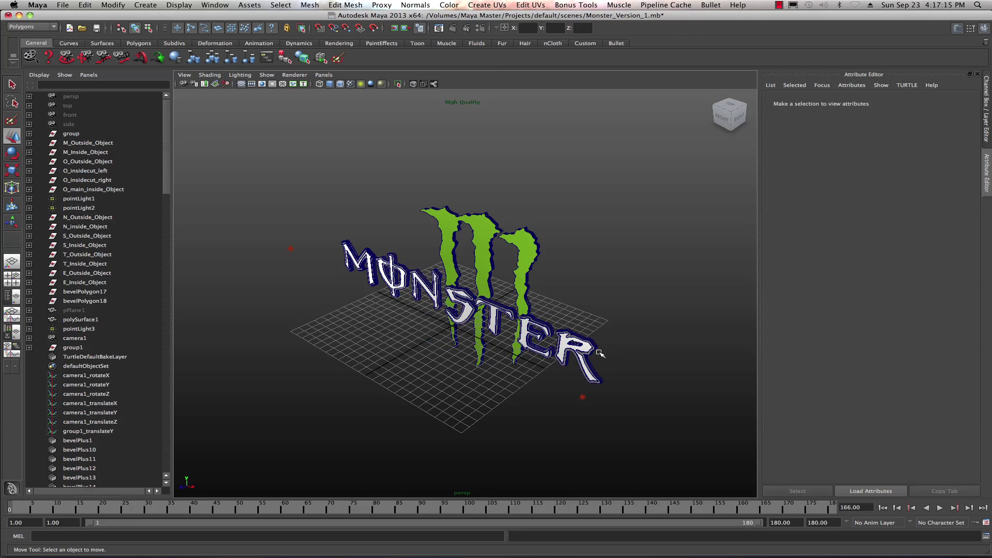
Apply a new Bend deformer to the combined lettering mesh polySurface1.
mouse_move(439, 329)
alt+mouse_down()
mouse_move(570, 335)
mouse_move(434, 331)
alt+mouse_up()
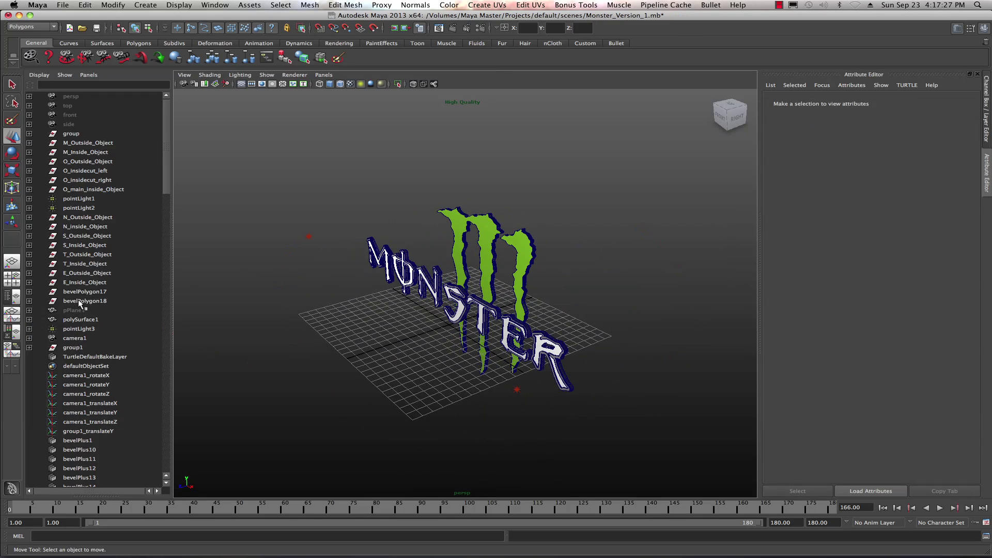
click(72, 319)
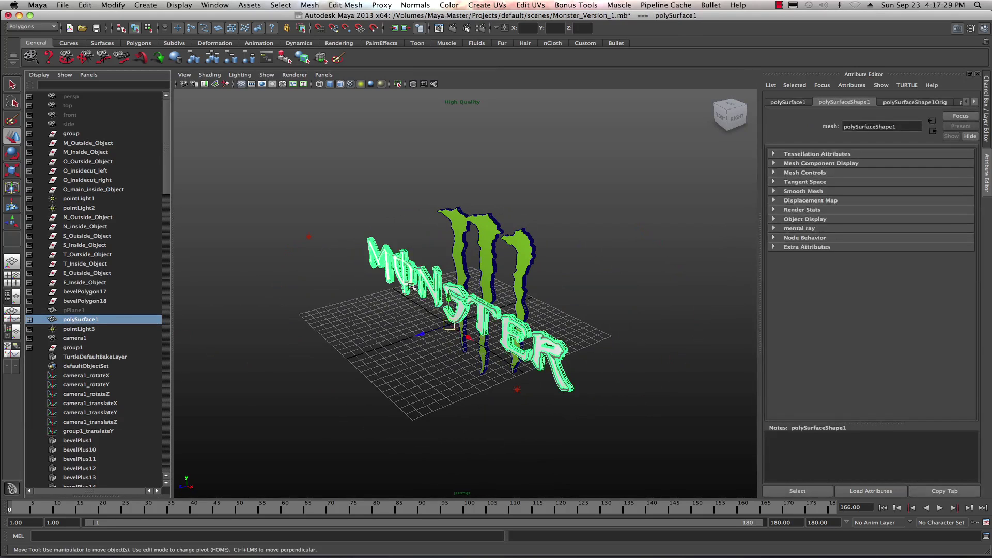
click(220, 45)
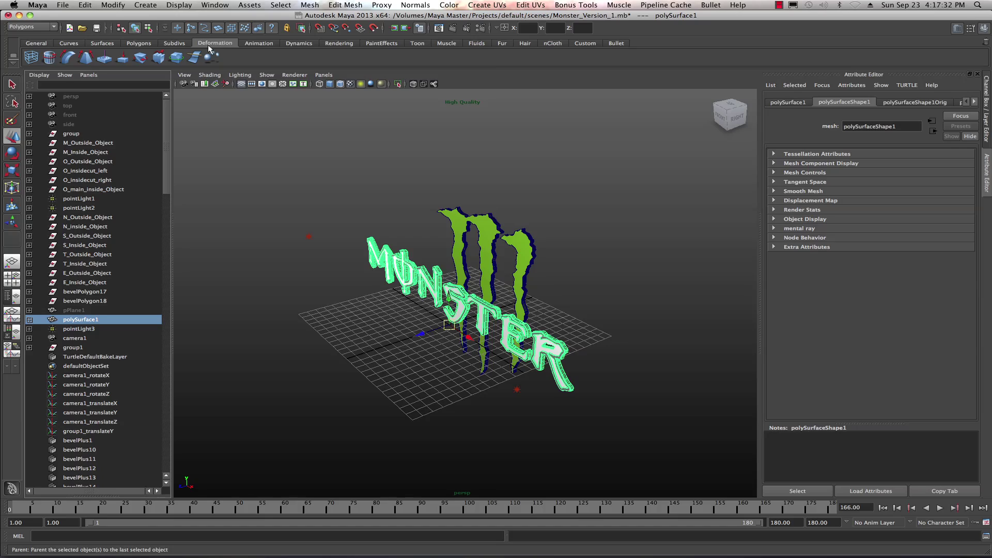
click(67, 57)
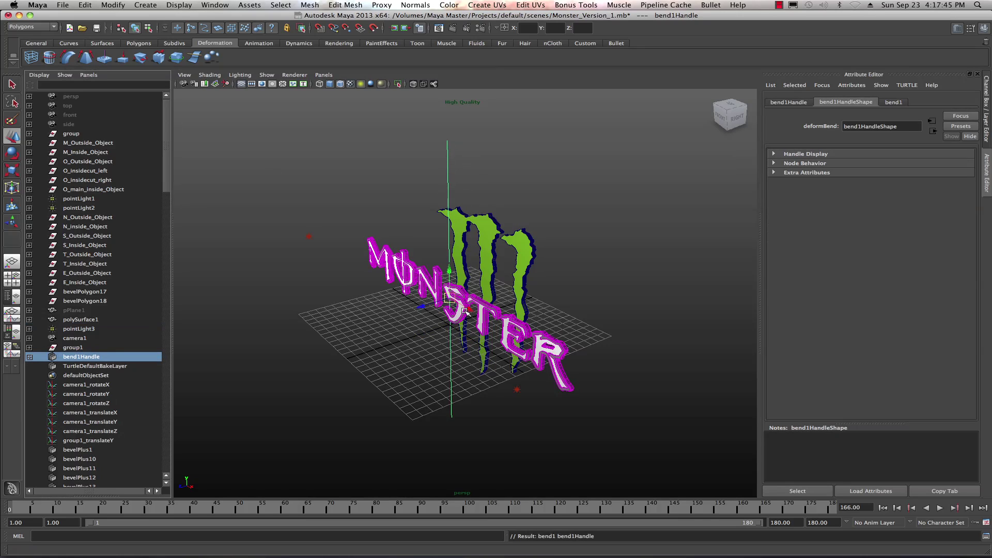
Rotate the bend handle to line up with the MONSTER lettering, setting its Rotate Z to exactly 90.
click(17, 154)
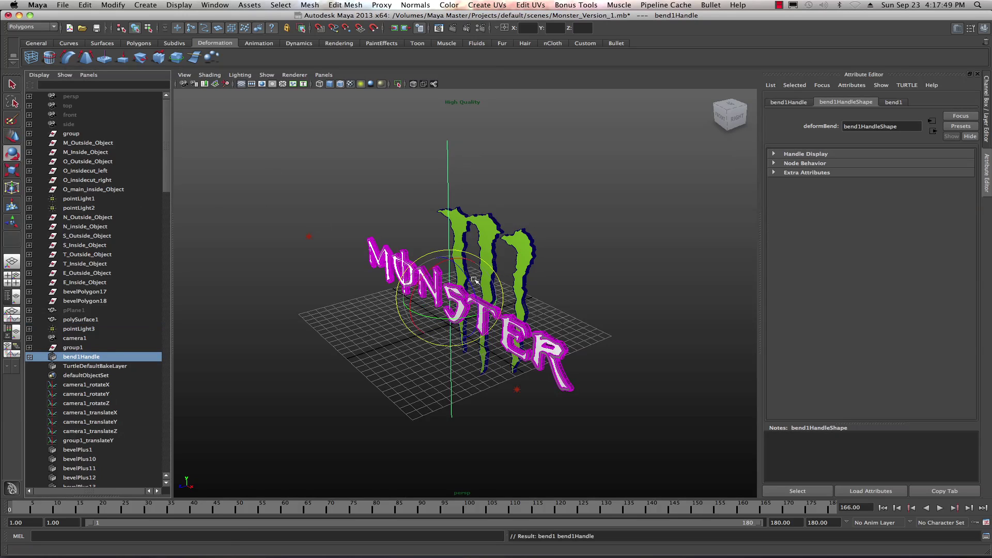
drag(474, 292, 439, 256)
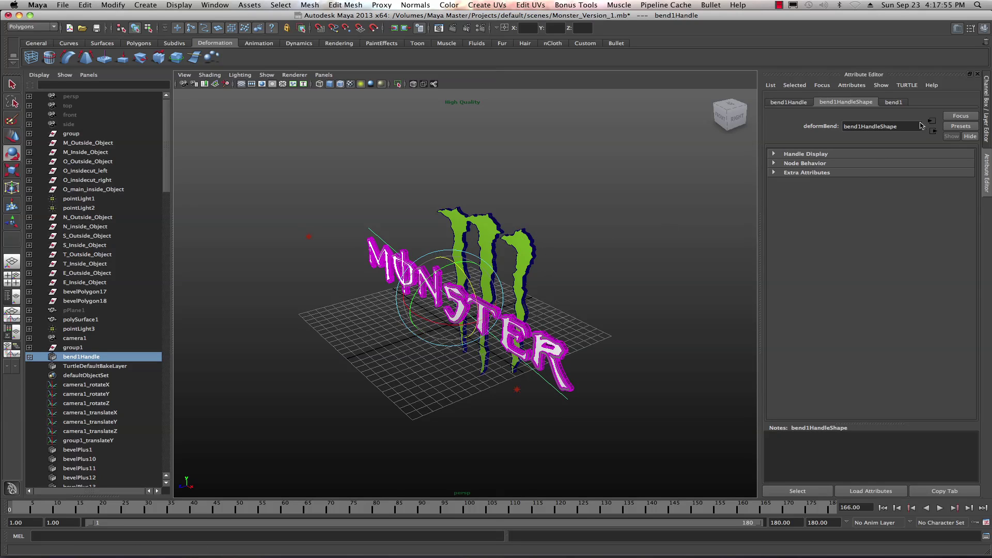
click(983, 29)
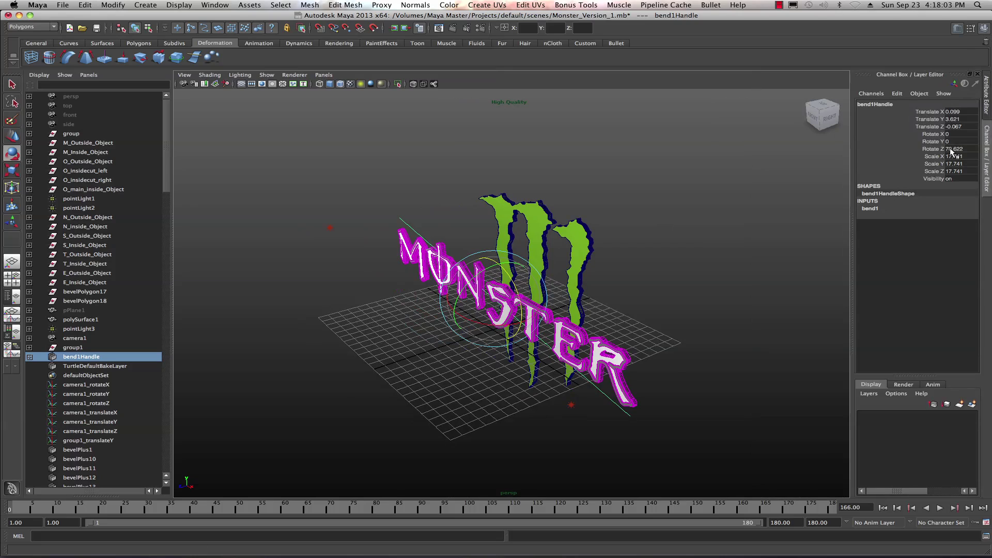
drag(513, 282, 515, 279)
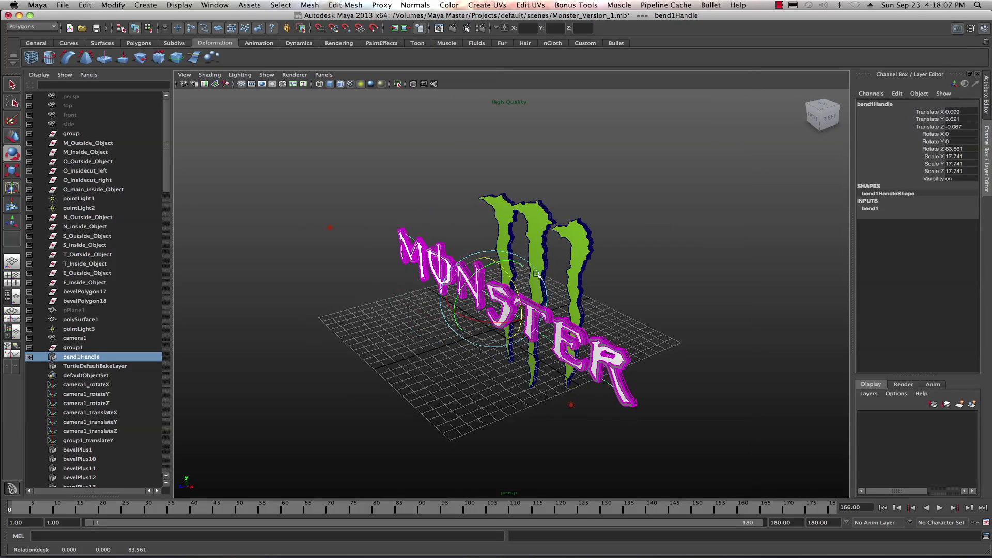
double_click(964, 149)
text(90)
key(Return)
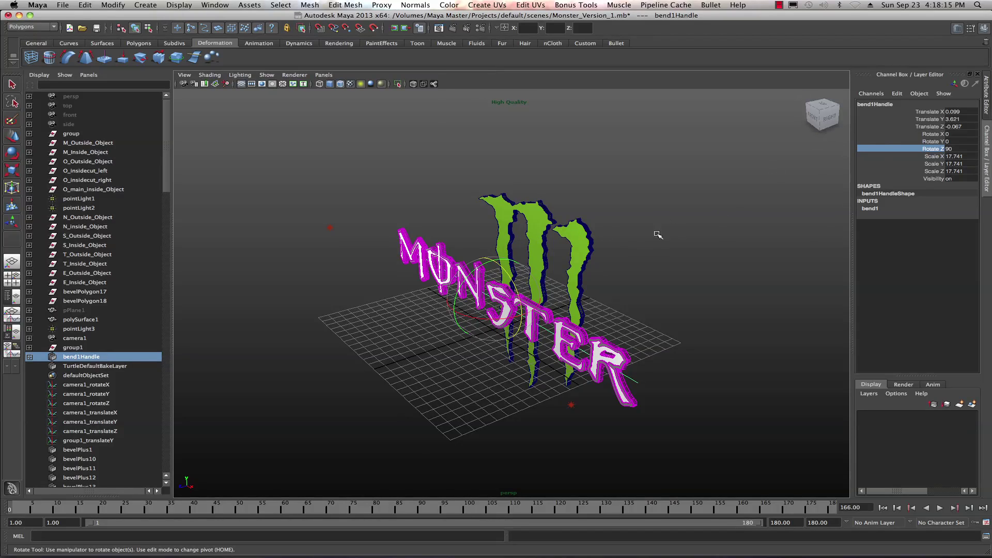
Try out a Curvature on the lettering's bend deformer, then reset it to 0.
click(956, 29)
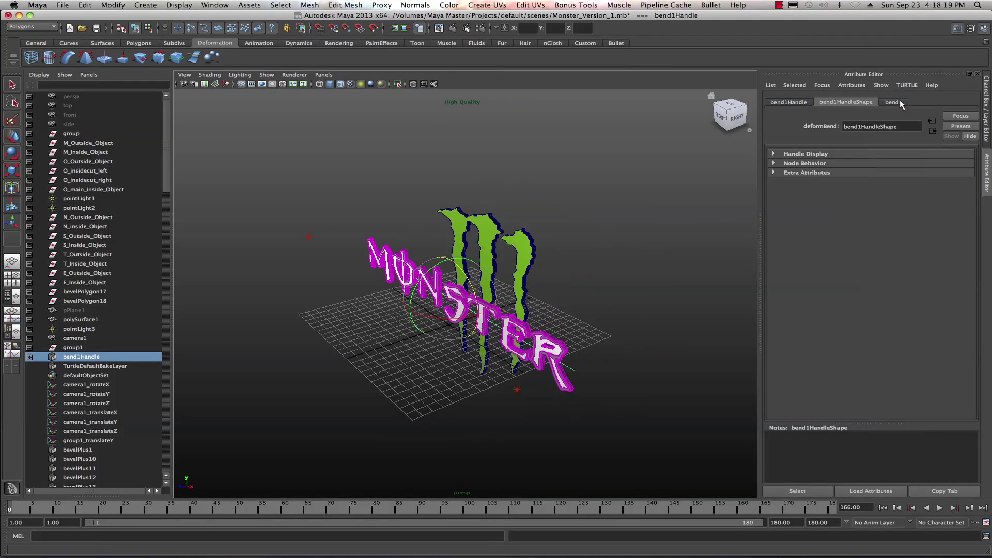
click(904, 103)
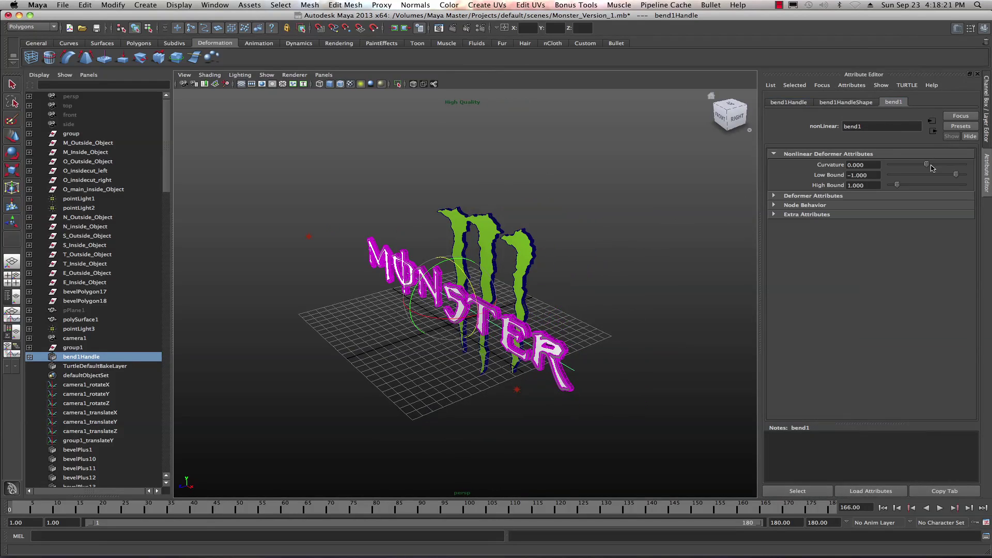
drag(926, 165, 838, 169)
text(0)
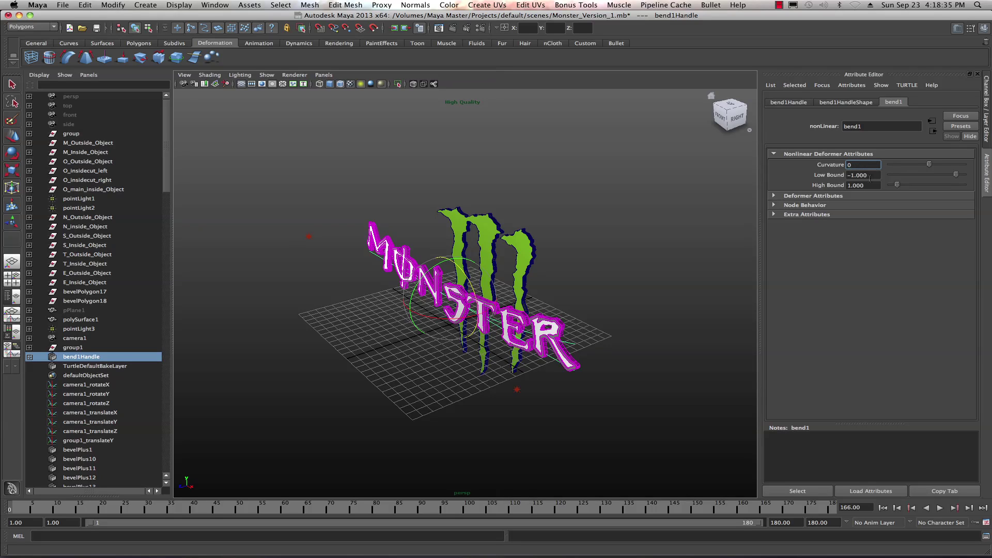
click(870, 175)
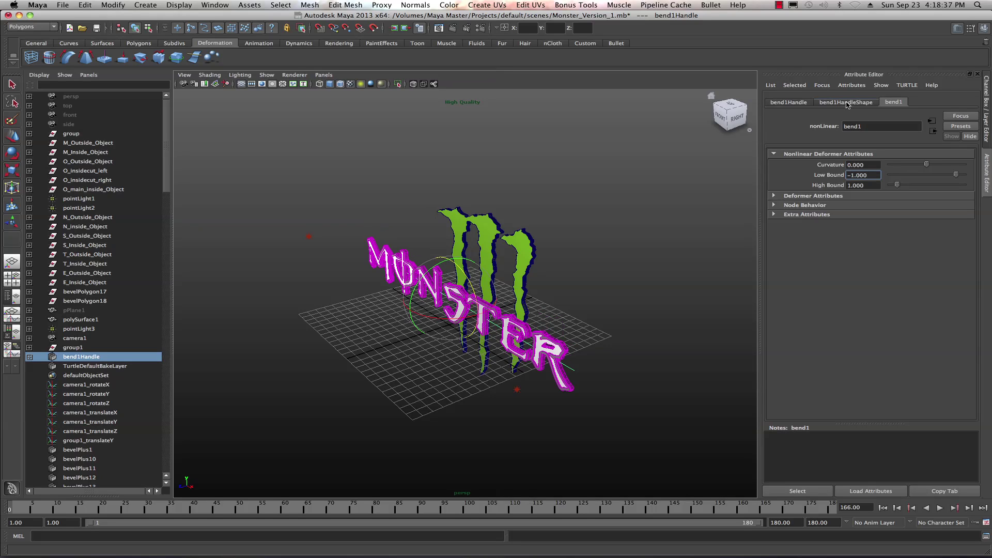
Rotate the bend handle about its Y axis and set its Y rotation to 90.
click(799, 103)
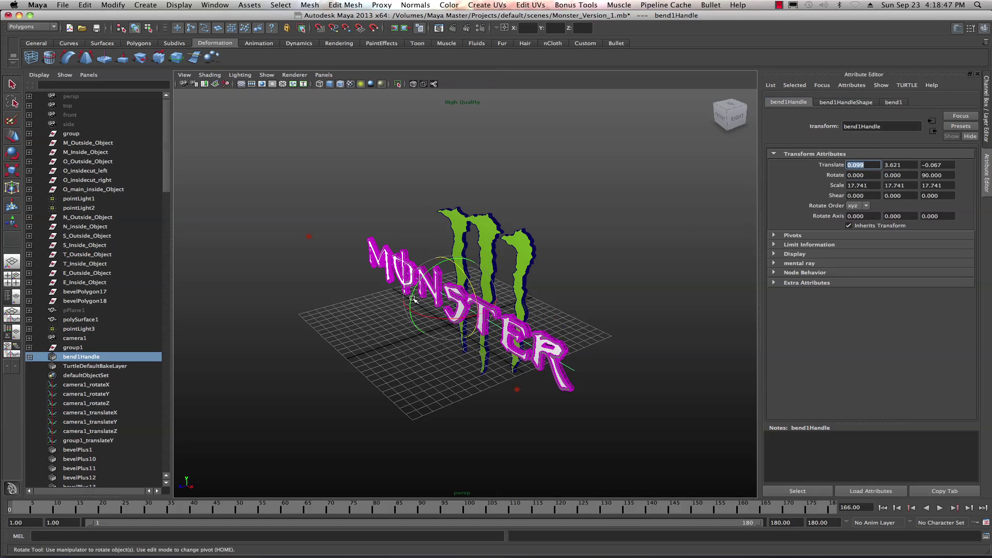
drag(411, 304, 465, 259)
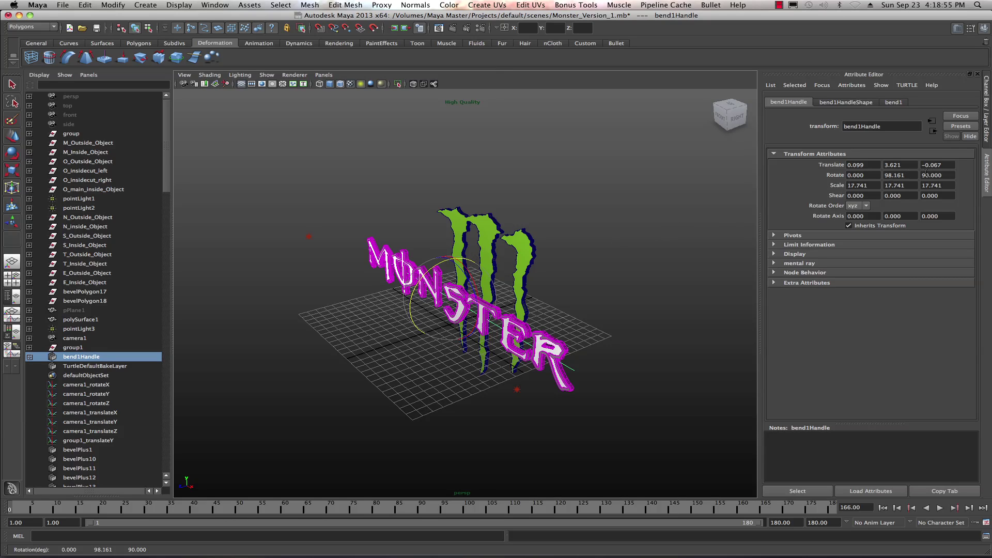
click(904, 175)
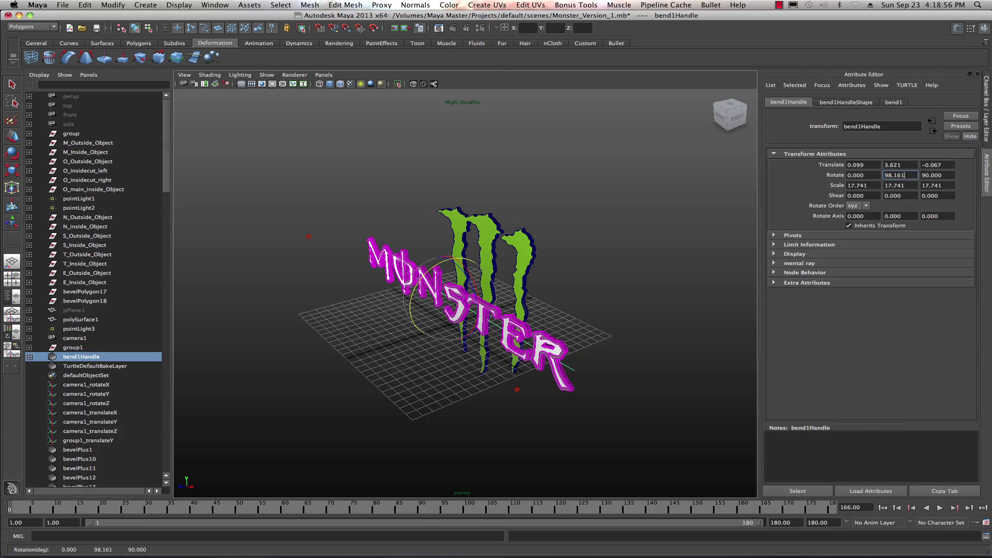
text(90)
click(878, 176)
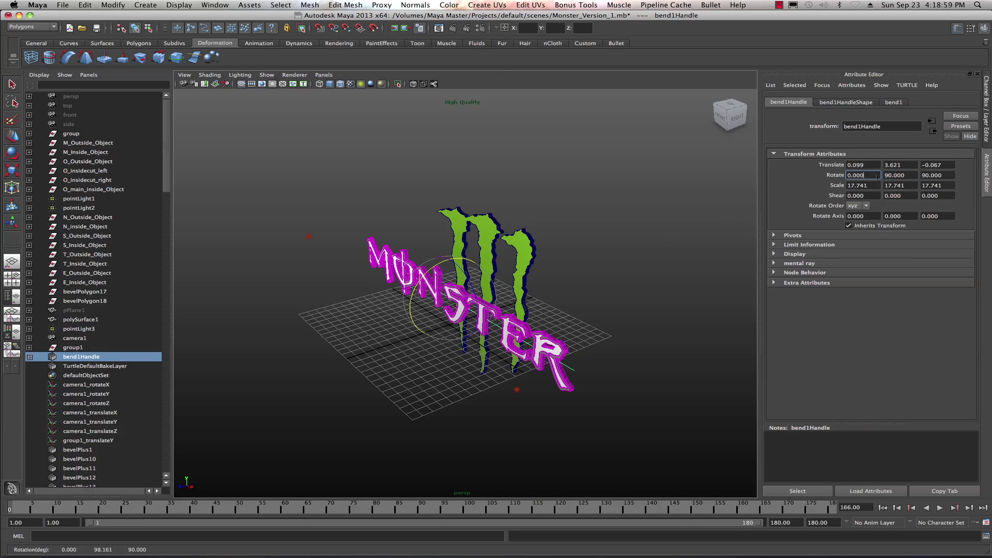
Bend the MONSTER lettering around the logo with a bend deformer Curvature of about 0.531.
click(894, 102)
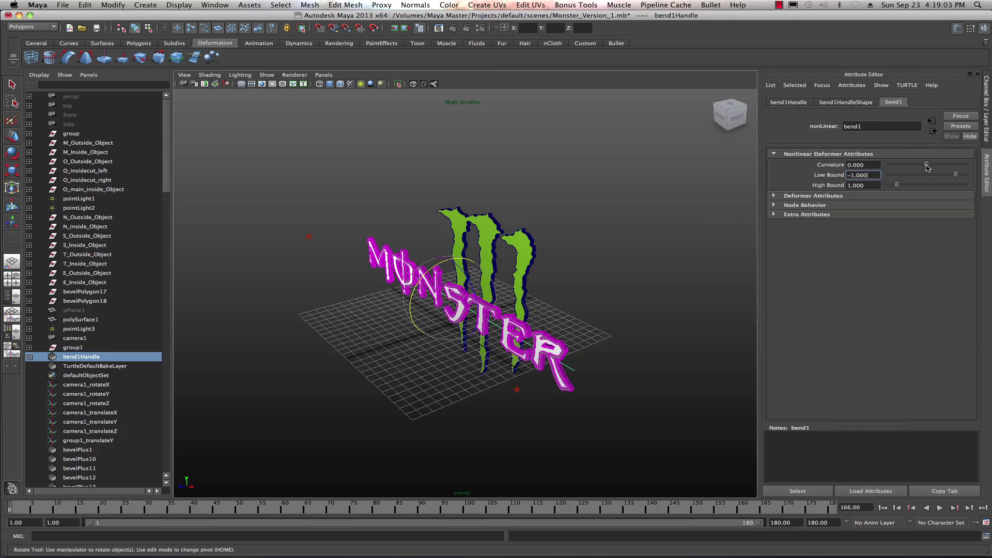
drag(928, 166, 932, 166)
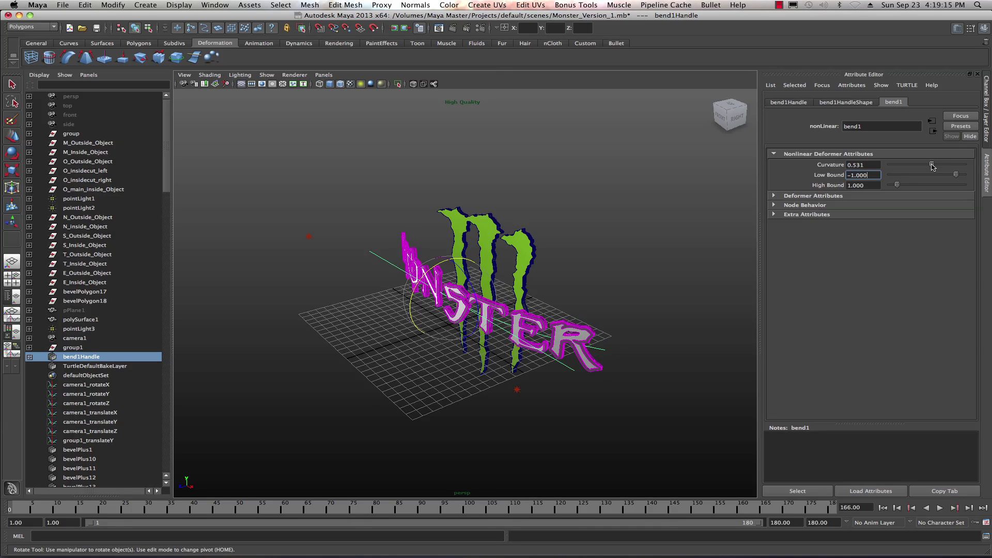
alt+drag(456, 304, 398, 374)
scroll(539, 328, up, 5)
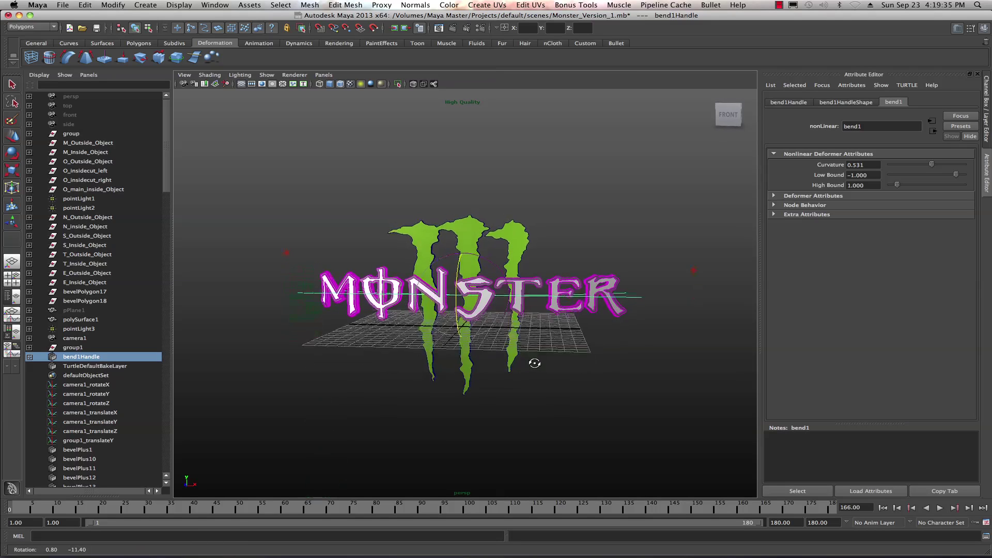
scroll(495, 365, up, 5)
alt+drag(248, 389, 534, 387)
alt+drag(473, 387, 417, 385)
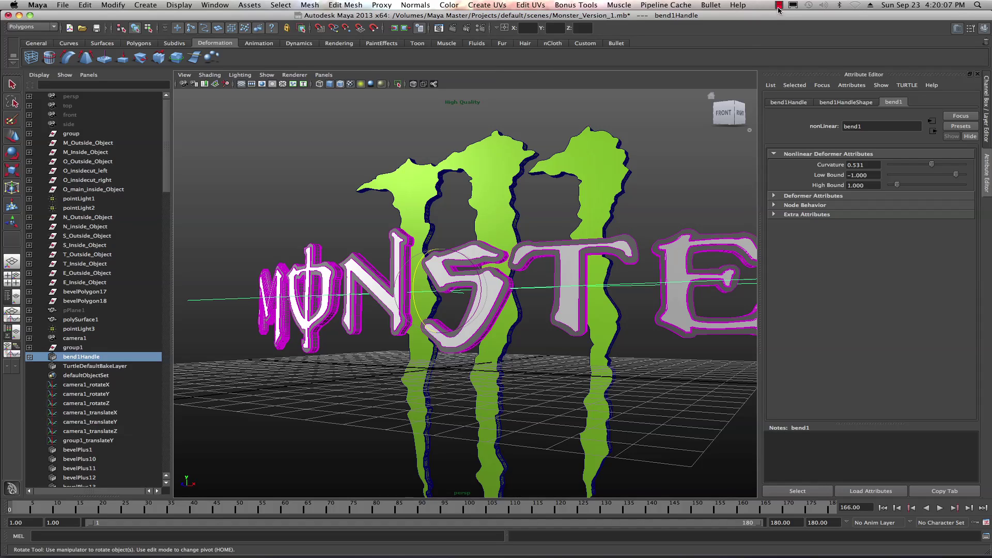
click(779, 5)
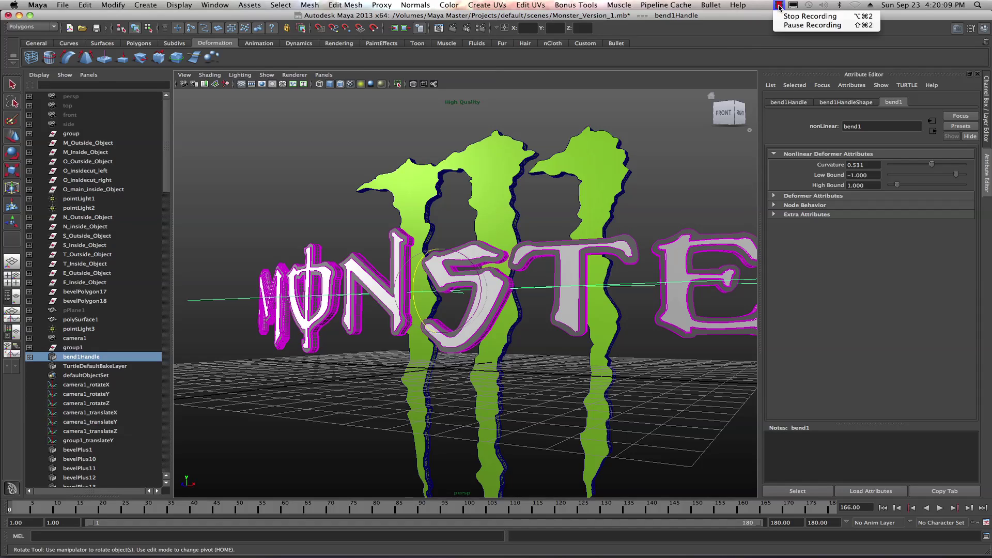